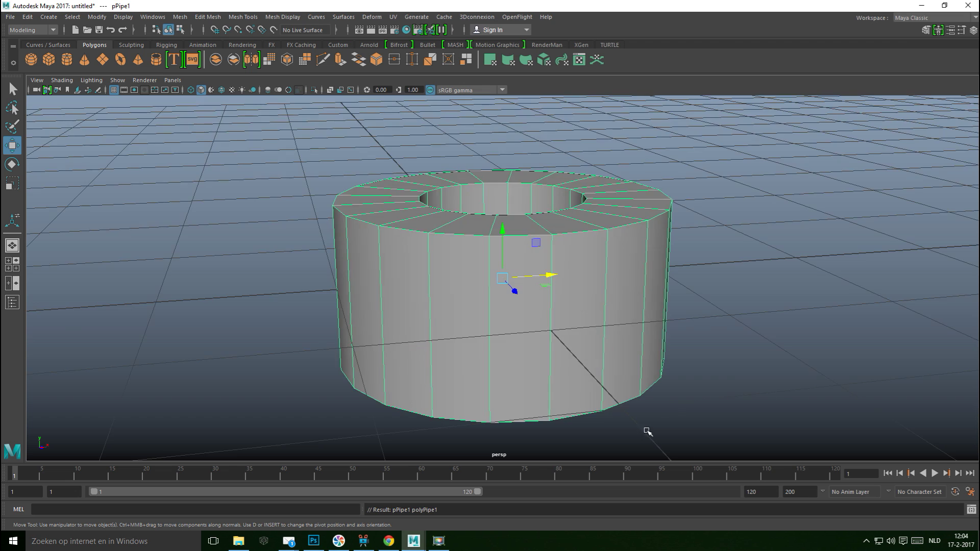
Set the pipe's Subdivisions Axis to 30
{"action": "left_click_drag", "start_coordinate": [623, 343], "coordinate": [614, 378], "text": "alt"}
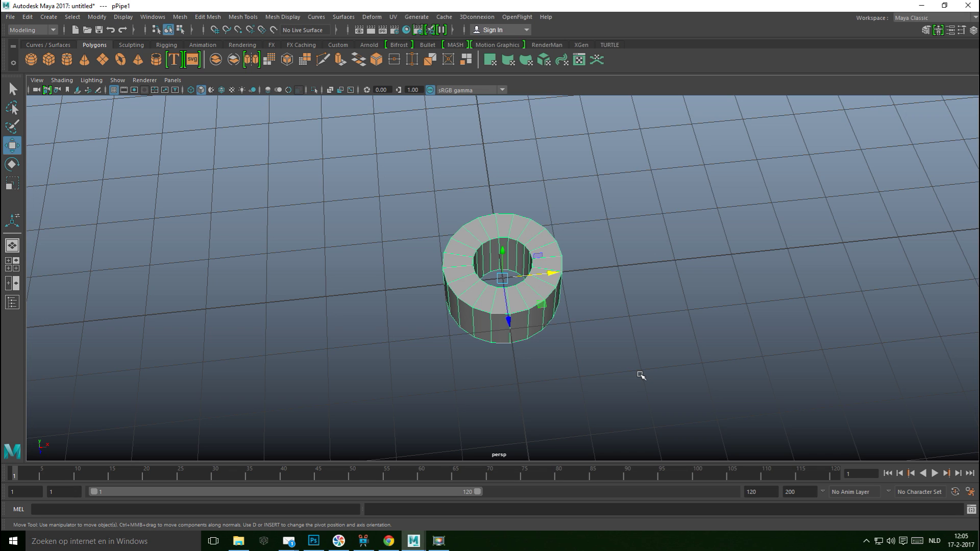
{"action": "key", "text": "ctrl+a"}
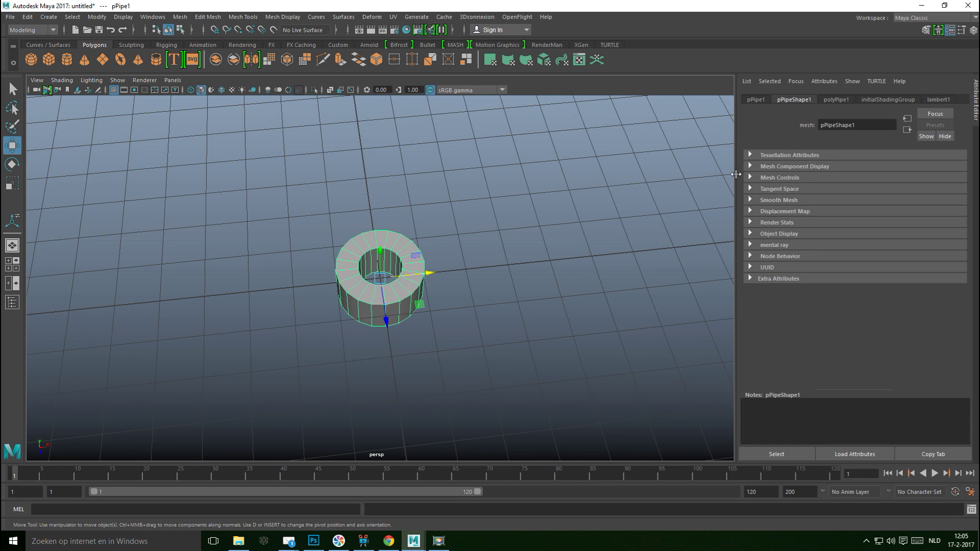
{"action": "left_click", "coordinate": [837, 100]}
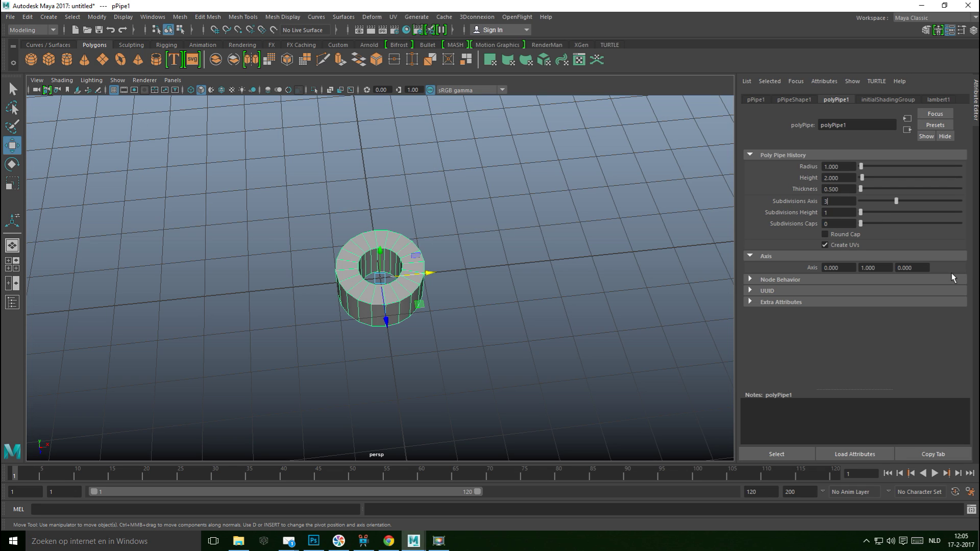
{"action": "key", "text": "Return"}
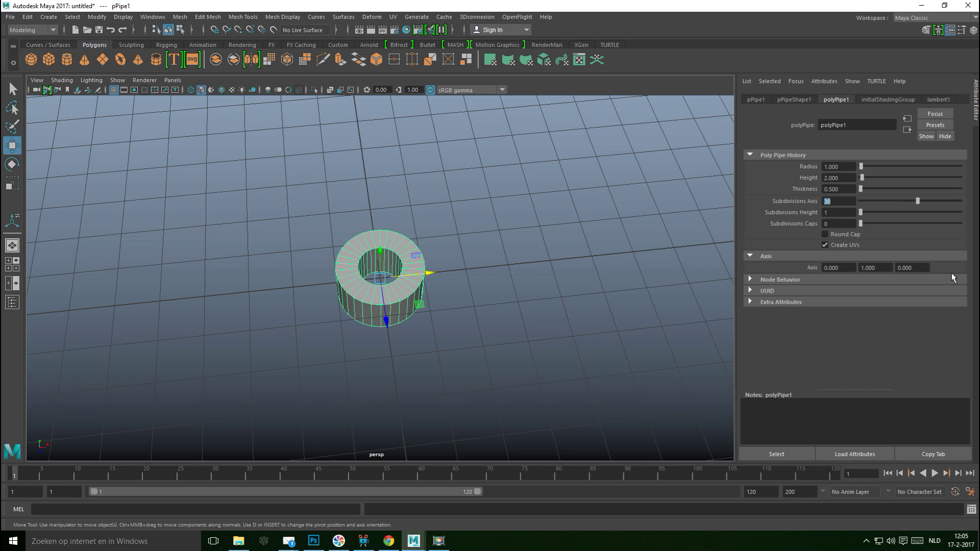
Scale the pipe down along its vertical Y axis to flatten it into a thin ring
{"action": "left_click", "coordinate": [522, 349]}
{"action": "left_click", "coordinate": [393, 292]}
{"action": "key", "text": "r"}
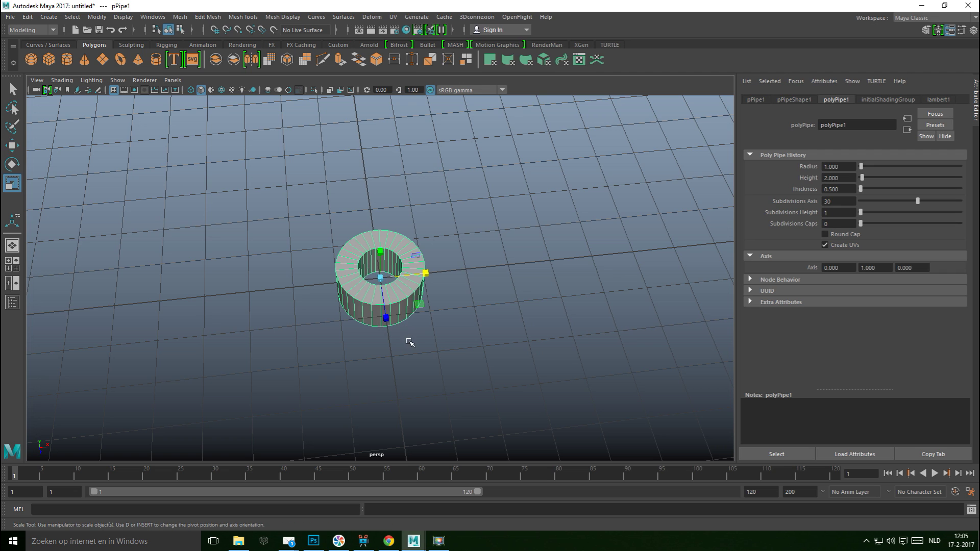
{"action": "left_click_drag", "start_coordinate": [450, 354], "coordinate": [467, 324], "text": "alt"}
{"action": "left_click_drag", "start_coordinate": [380, 236], "coordinate": [379, 256]}
{"action": "left_click_drag", "start_coordinate": [456, 365], "coordinate": [439, 352], "text": "alt"}
In the top view, select the faces of the ring's lower half and delete them to leave a half ring
{"action": "left_click", "coordinate": [13, 264]}
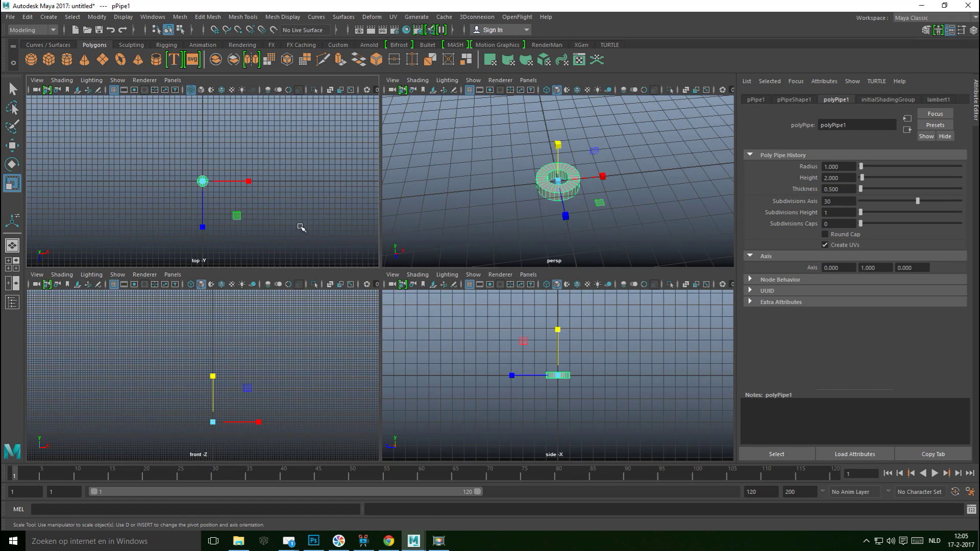
{"action": "key", "text": "space"}
{"action": "key", "text": "f"}
{"action": "right_click_drag", "start_coordinate": [276, 284], "coordinate": [253, 258]}
{"action": "left_click_drag", "start_coordinate": [175, 284], "coordinate": [661, 491]}
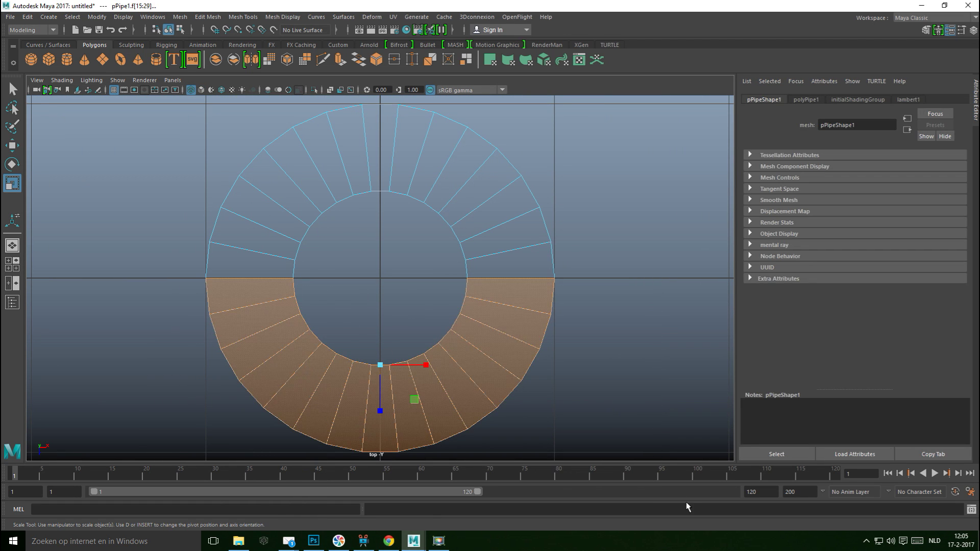
{"action": "key", "text": "Delete"}
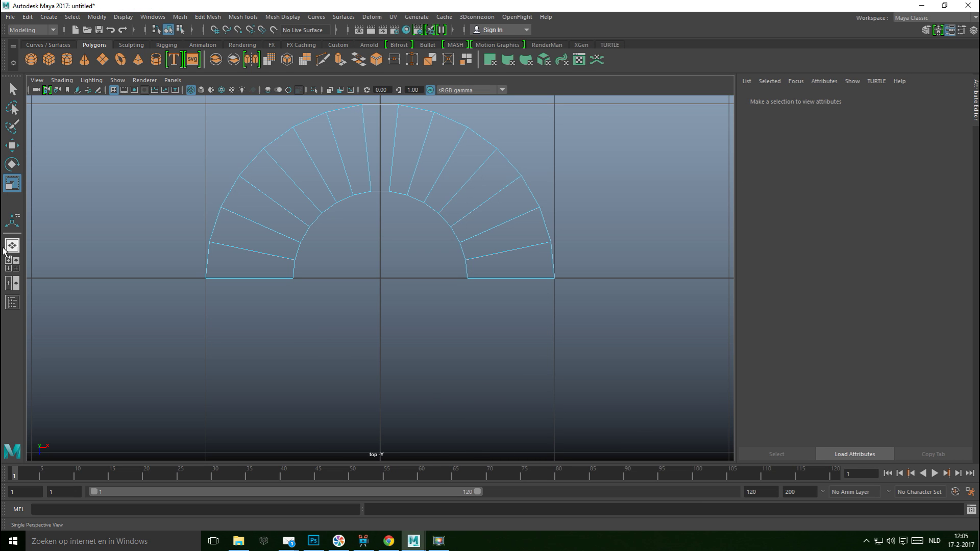
In the perspective view, select the open border edges at both ends of the half ring and move them about 2.9 units along Z
{"action": "left_click", "coordinate": [12, 263]}
{"action": "key", "text": "space"}
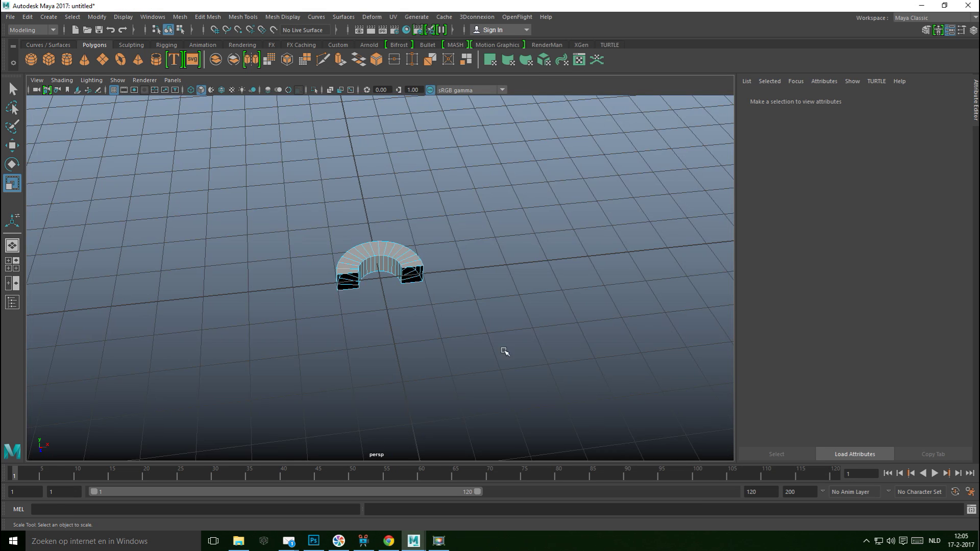
{"action": "scroll", "coordinate": [503, 352], "scroll_direction": "up", "scroll_amount": 3}
{"action": "right_click_drag", "start_coordinate": [442, 236], "coordinate": [441, 208]}
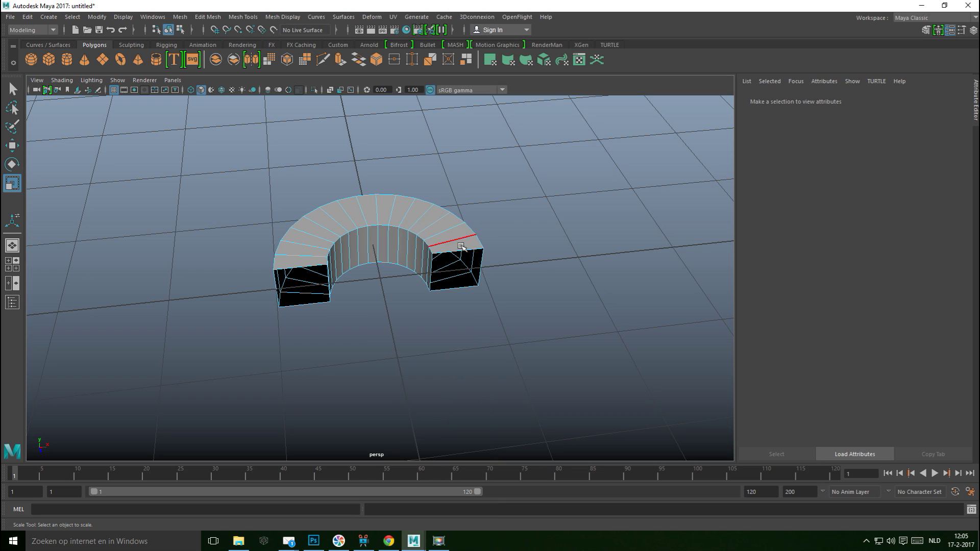
{"action": "left_click", "coordinate": [470, 252]}
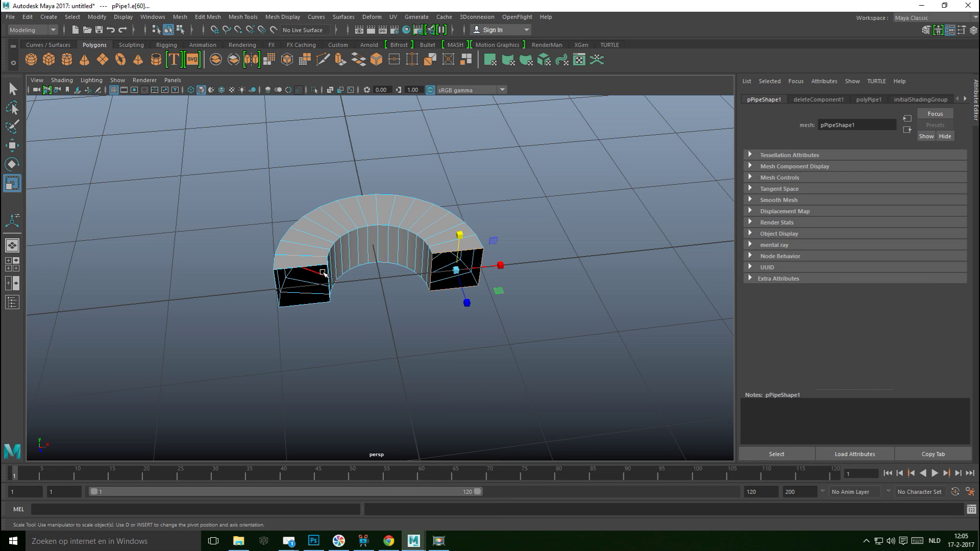
{"action": "left_click", "coordinate": [310, 266], "text": "shift"}
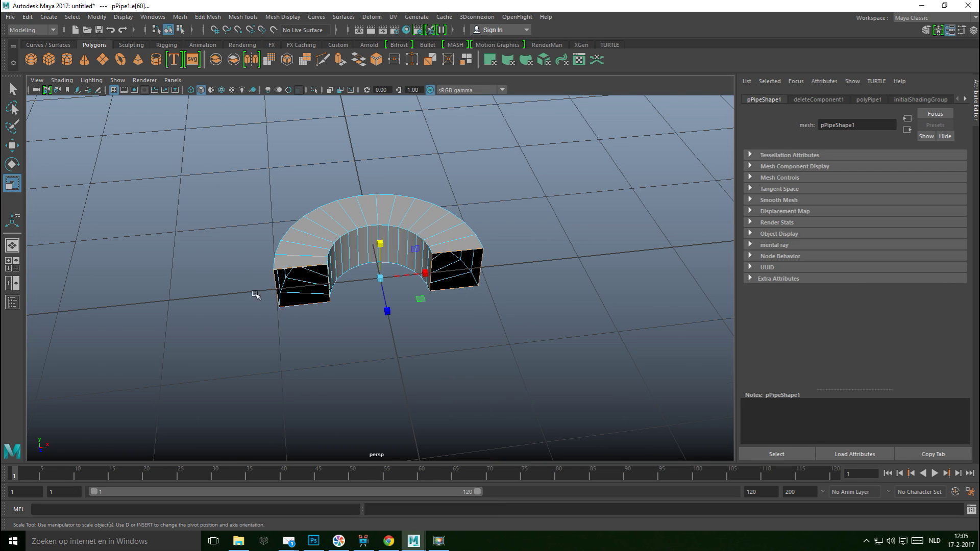
{"action": "scroll", "coordinate": [240, 306], "scroll_direction": "down", "scroll_amount": 5}
{"action": "key", "text": "w"}
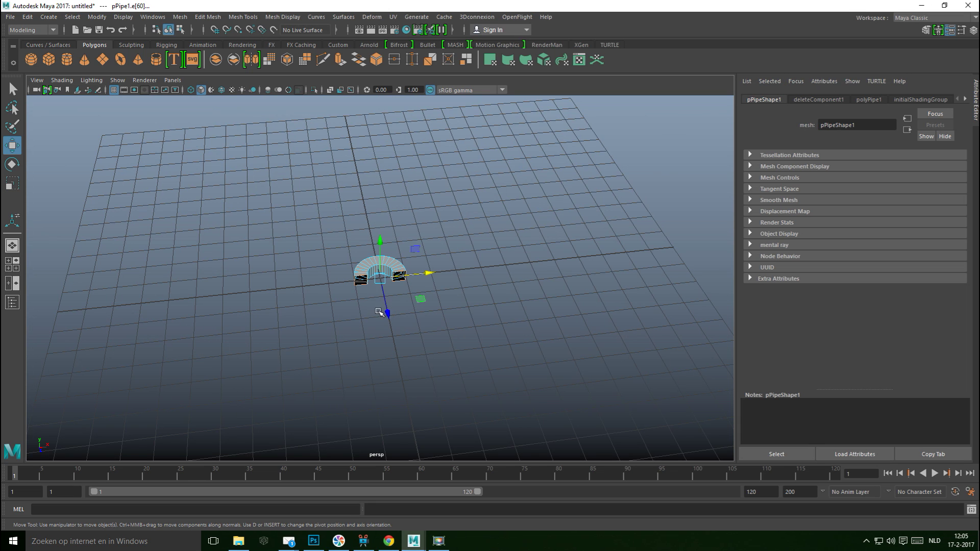
{"action": "left_click_drag", "start_coordinate": [386, 312], "coordinate": [401, 374]}
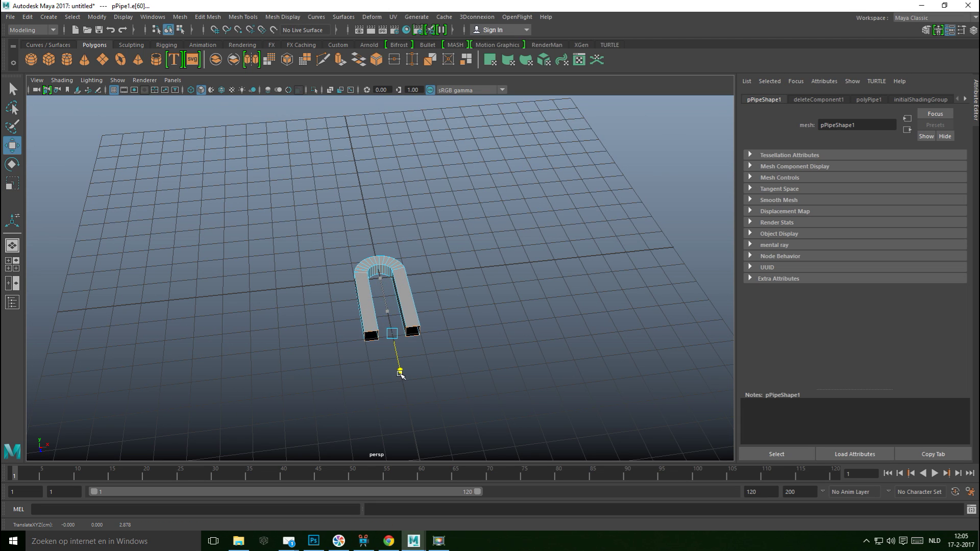
In the top view, snap the selected leg-end edges to the grid line 3 units out along Z
{"action": "left_click", "coordinate": [12, 264]}
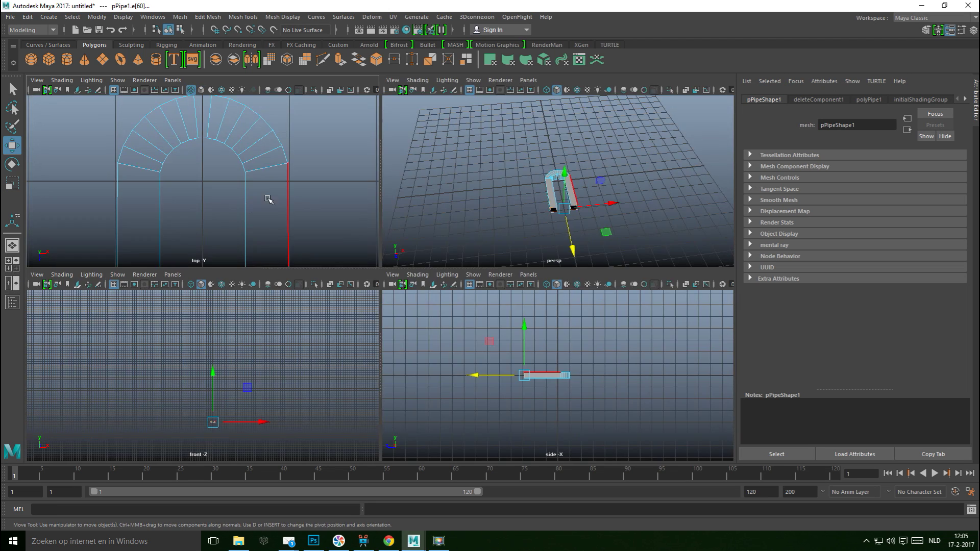
{"action": "key", "text": "space"}
{"action": "key", "text": "f"}
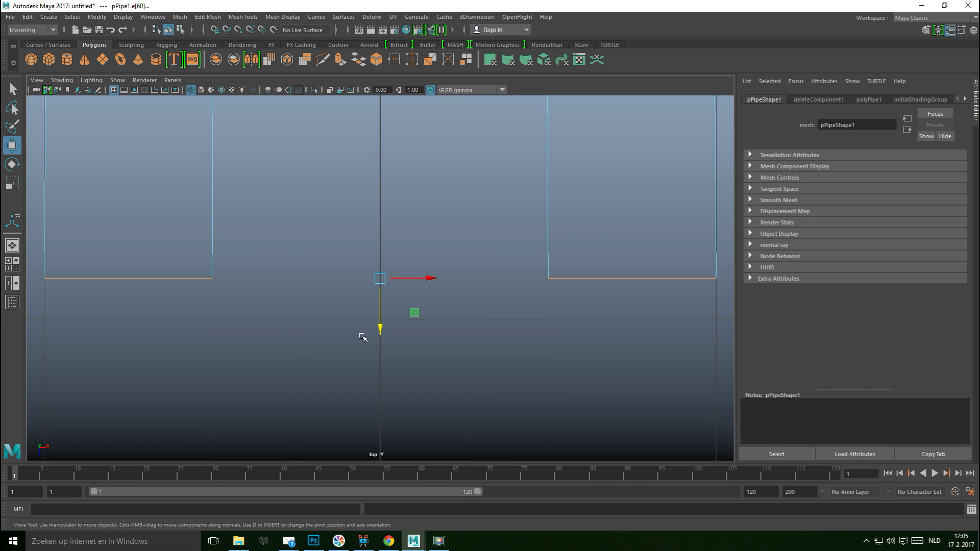
{"action": "key", "text": "x"}
{"action": "left_click_drag", "start_coordinate": [380, 333], "coordinate": [380, 344]}
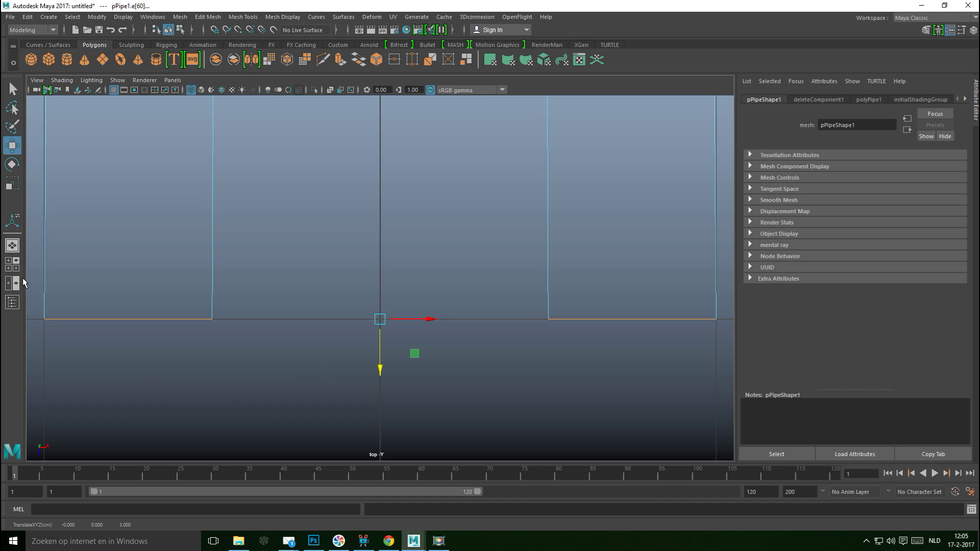
Close the open ends of both legs with Fill Hole
{"action": "left_click", "coordinate": [16, 265]}
{"action": "key", "text": "space"}
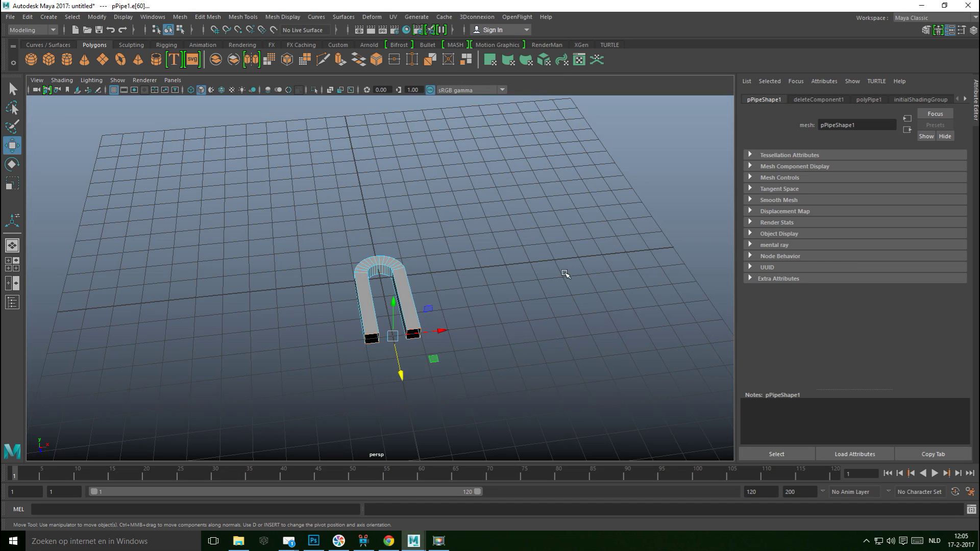
{"action": "middle_click_drag", "start_coordinate": [550, 349], "coordinate": [566, 265], "text": "alt"}
{"action": "left_click", "coordinate": [178, 17]}
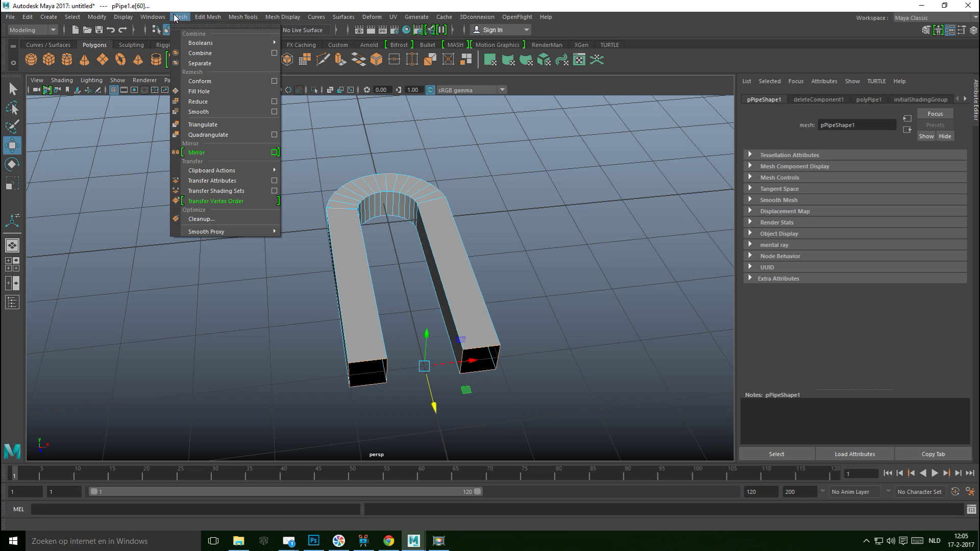
{"action": "left_click", "coordinate": [209, 92]}
{"action": "left_click", "coordinate": [540, 240]}
{"action": "left_click_drag", "start_coordinate": [547, 234], "coordinate": [468, 322], "text": "alt"}
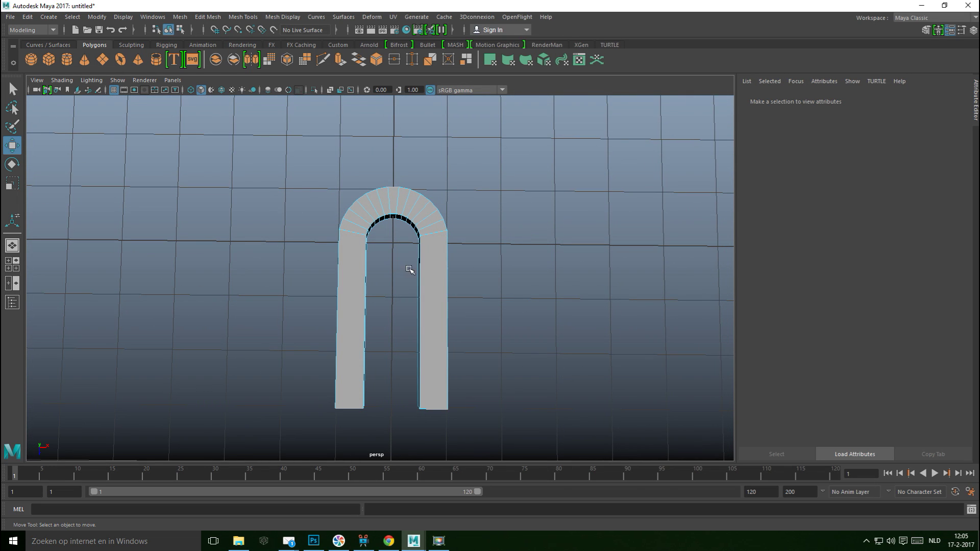
{"action": "right_click_drag", "start_coordinate": [430, 236], "coordinate": [489, 228]}
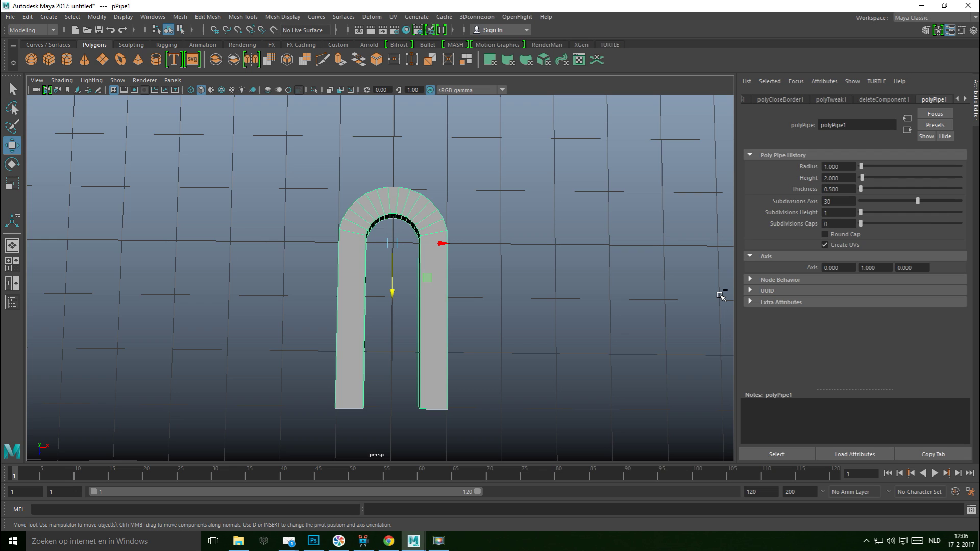
{"action": "key", "text": "ctrl+d"}
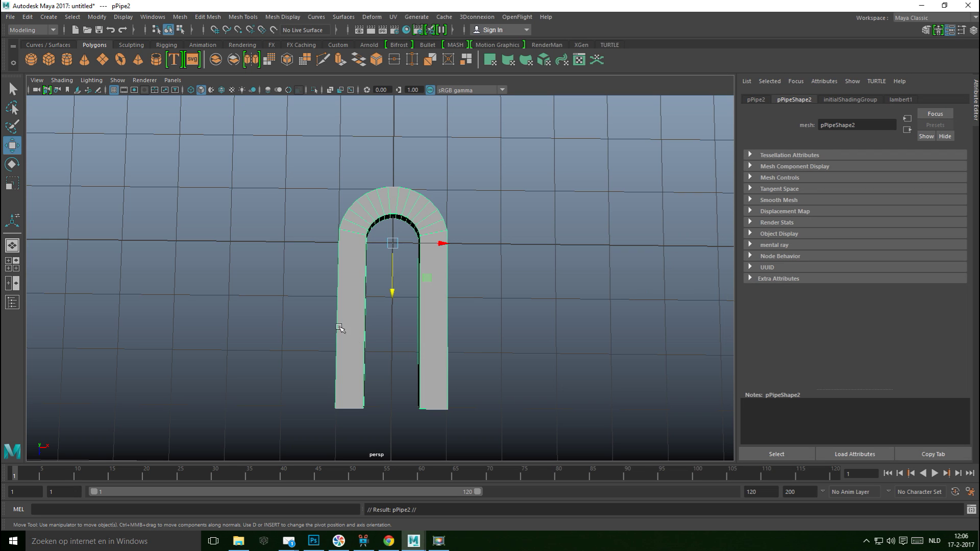
{"action": "left_click_drag", "start_coordinate": [442, 243], "coordinate": [565, 247]}
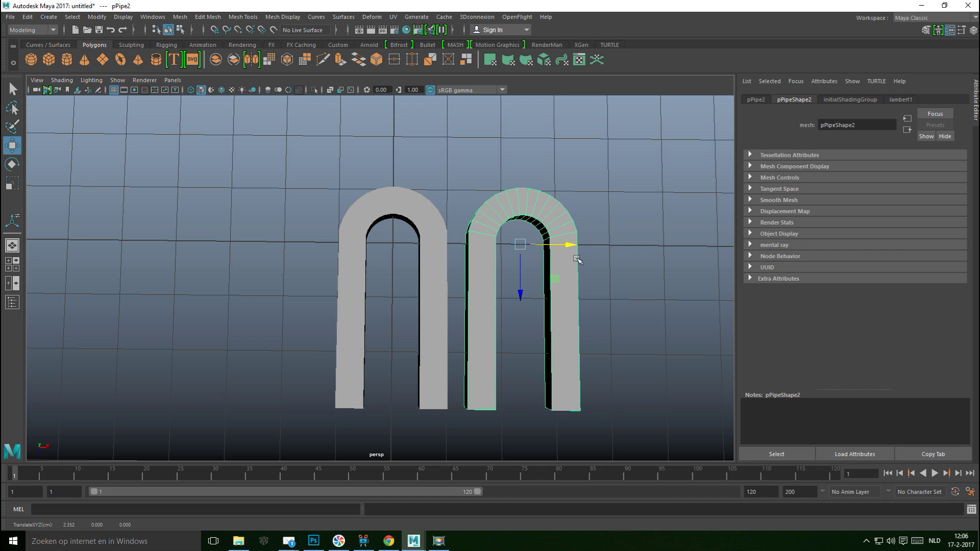
{"action": "mouse_move", "coordinate": [569, 247]}
{"action": "left_mouse_down"}
{"action": "mouse_move", "coordinate": [590, 246]}
{"action": "mouse_move", "coordinate": [569, 250]}
{"action": "left_mouse_up"}
{"action": "scroll", "coordinate": [523, 327], "scroll_direction": "up", "scroll_amount": 4}
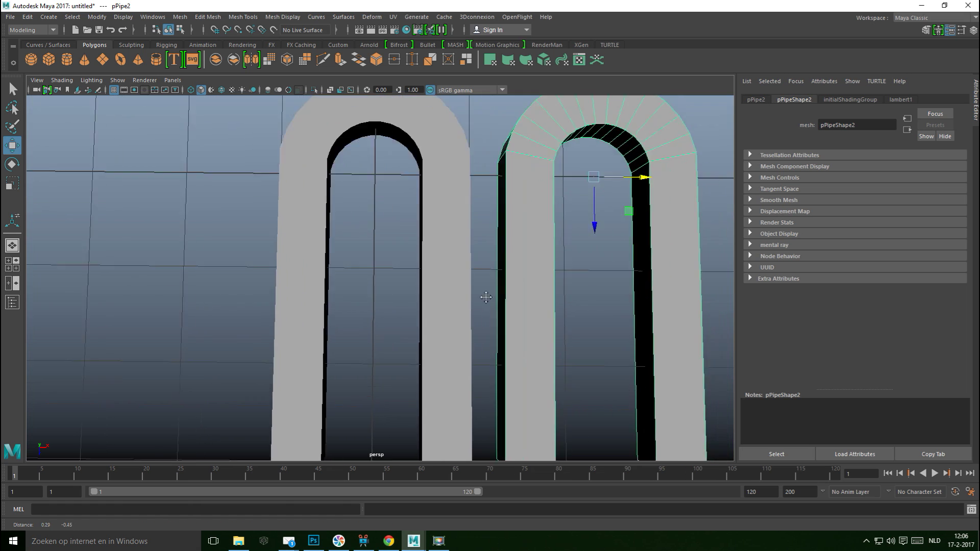
{"action": "left_click_drag", "start_coordinate": [486, 297], "coordinate": [408, 357], "text": "alt"}
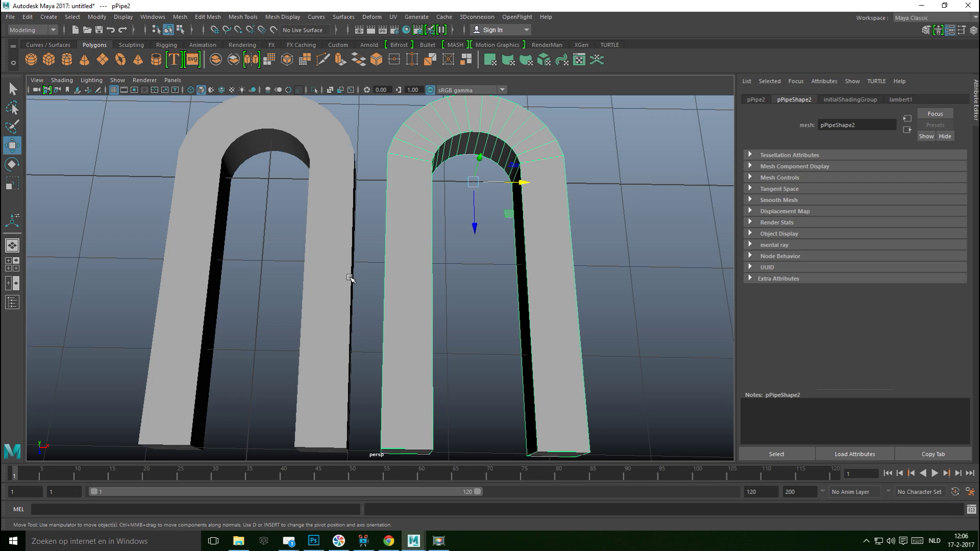
{"action": "left_click", "coordinate": [614, 222]}
{"action": "left_click", "coordinate": [570, 260]}
{"action": "key", "text": "Delete"}
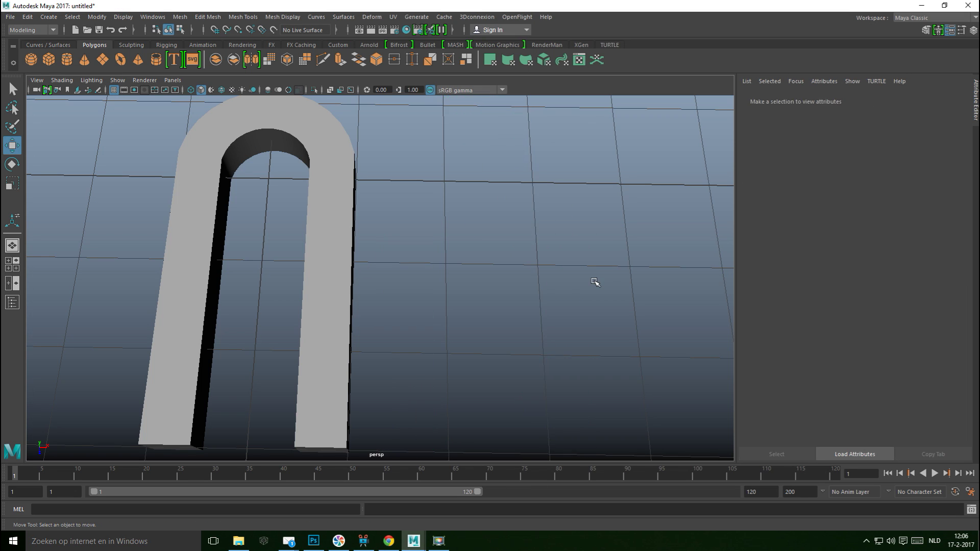
Select the vertices at both leg ends and scale them to about 0.54 along X so the legs taper inward
{"action": "scroll", "coordinate": [535, 274], "scroll_direction": "down", "scroll_amount": 3}
{"action": "left_click_drag", "start_coordinate": [455, 357], "coordinate": [390, 310], "text": "alt"}
{"action": "right_click_drag", "start_coordinate": [390, 311], "coordinate": [356, 241]}
{"action": "left_click_drag", "start_coordinate": [167, 323], "coordinate": [507, 424]}
{"action": "key", "text": "r"}
{"action": "left_click_drag", "start_coordinate": [396, 346], "coordinate": [370, 348]}
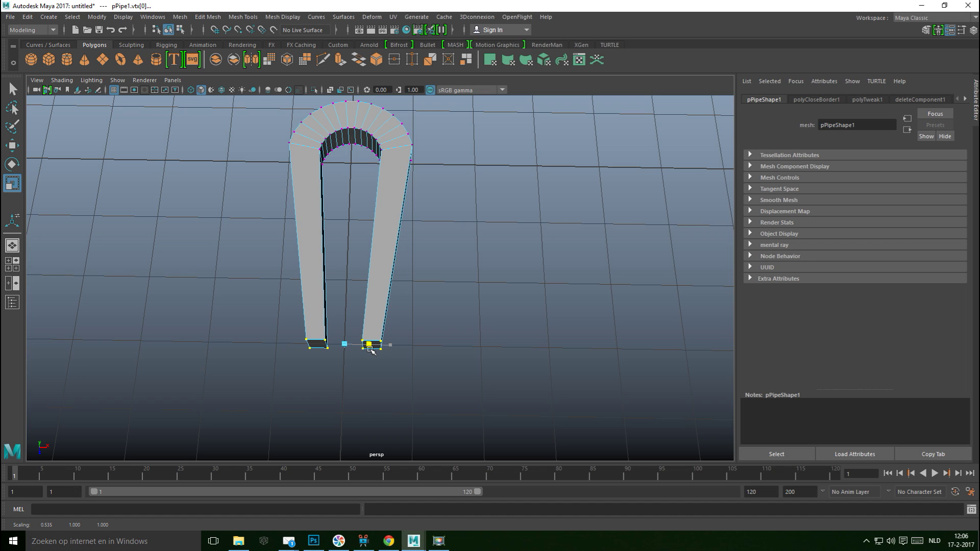
{"action": "left_click_drag", "start_coordinate": [371, 349], "coordinate": [371, 349]}
{"action": "left_click", "coordinate": [509, 296]}
Duplicate the tapered U shape and move the copy along X until its side meets the original, aligning it in the top view
{"action": "left_click_drag", "start_coordinate": [492, 352], "coordinate": [437, 240], "text": "alt"}
{"action": "right_click_drag", "start_coordinate": [383, 156], "coordinate": [426, 138]}
{"action": "key", "text": "ctrl+d"}
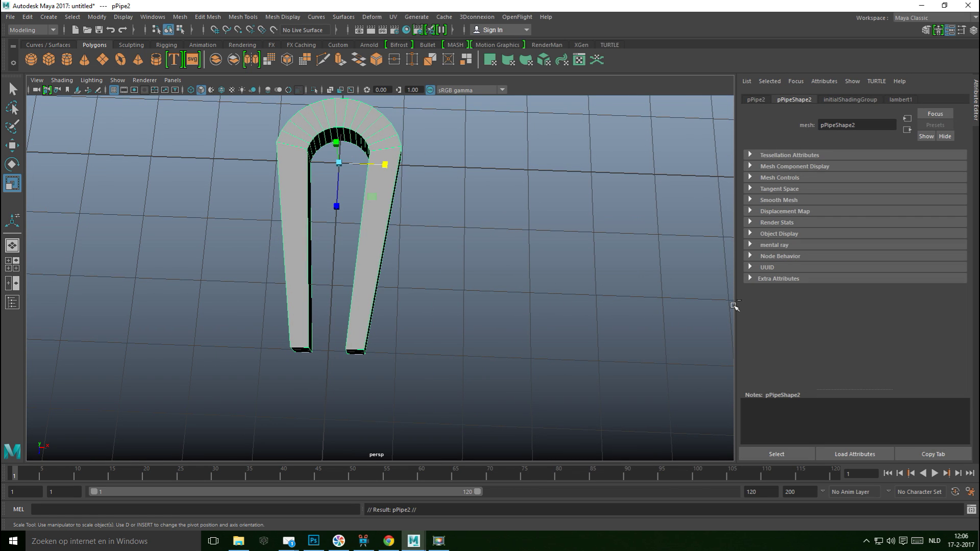
{"action": "key", "text": "w"}
{"action": "left_click_drag", "start_coordinate": [387, 164], "coordinate": [510, 193]}
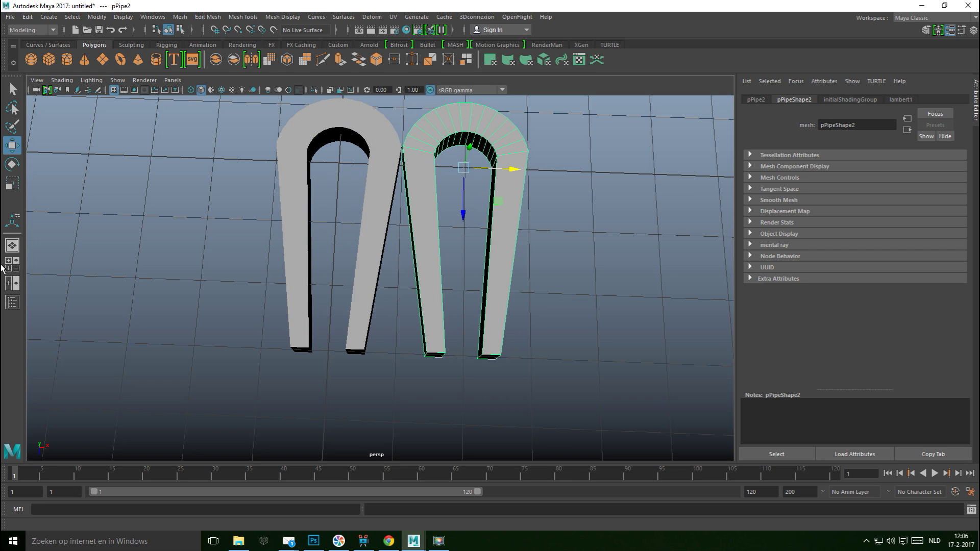
{"action": "left_click", "coordinate": [13, 263]}
{"action": "key", "text": "space"}
{"action": "key", "text": "f"}
{"action": "left_click_drag", "start_coordinate": [430, 193], "coordinate": [431, 193]}
Repeat the duplicate with its offset six times to build a row of eight U shapes along X
{"action": "scroll", "coordinate": [364, 214], "scroll_direction": "down", "scroll_amount": 5}
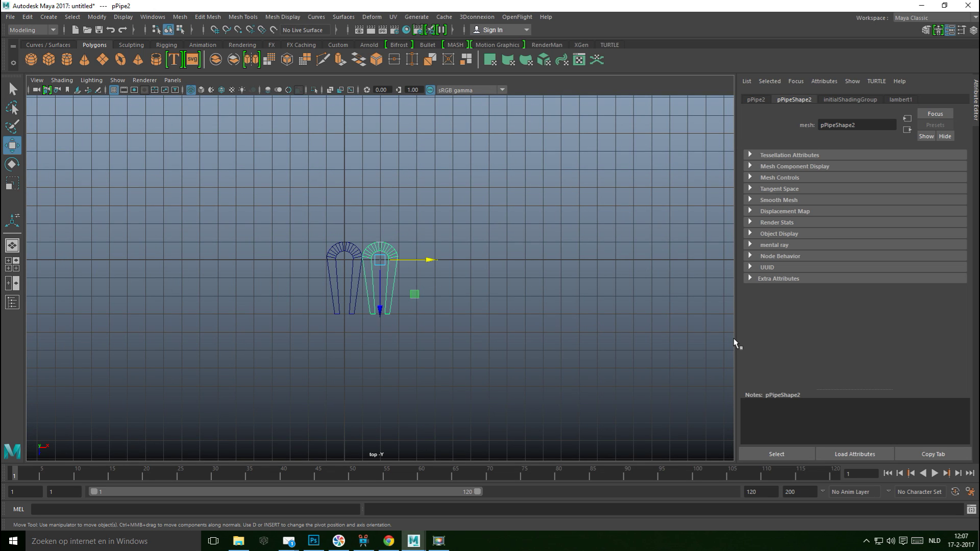
{"action": "key", "text": "shift+d"}
{"action": "key", "text": "shift+d"}
{"action": "key", "text": "shift+d"}
{"action": "key", "text": "shift+d"}
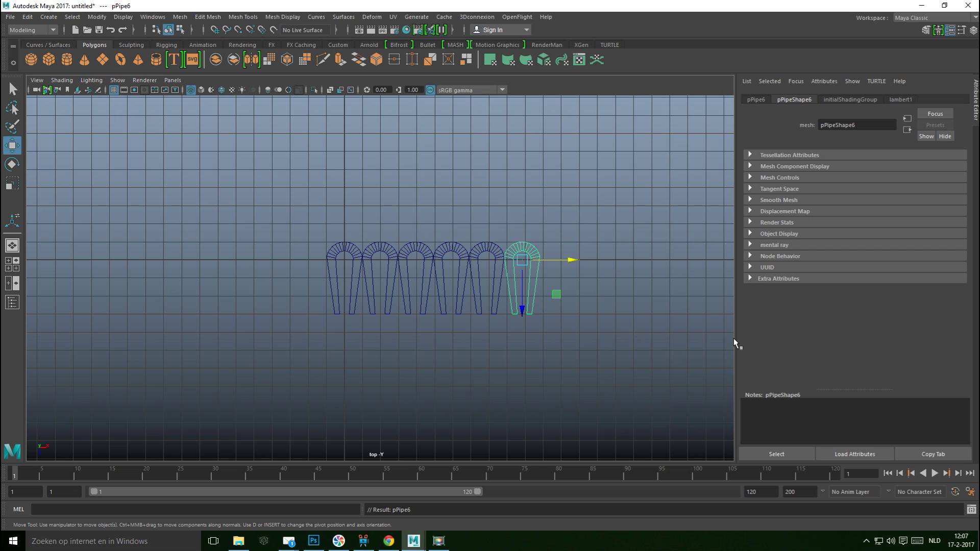
{"action": "key", "text": "shift+d"}
{"action": "key", "text": "shift+d"}
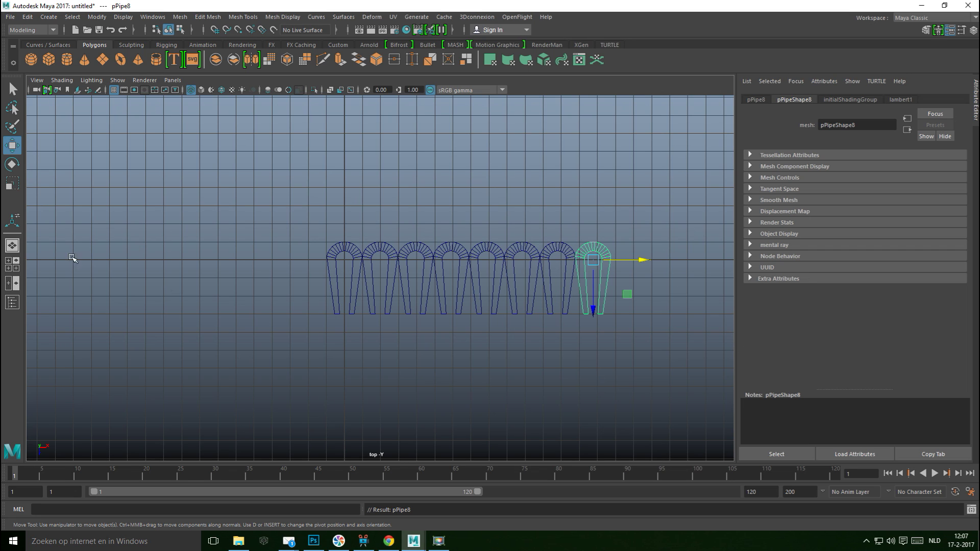
In the perspective view, select the first two neighbouring U shapes of the row and combine them into one mesh
{"action": "left_click", "coordinate": [14, 263]}
{"action": "key", "text": "space"}
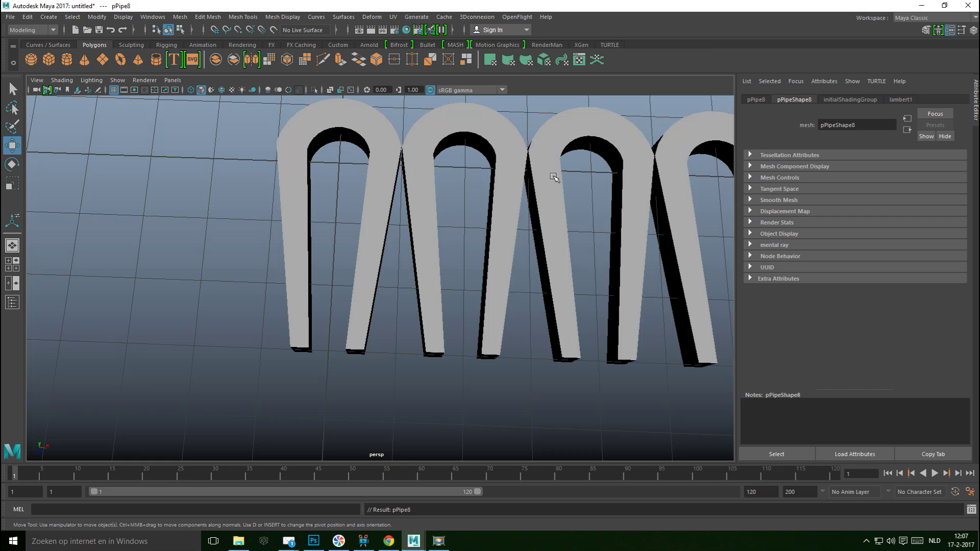
{"action": "scroll", "coordinate": [565, 201], "scroll_direction": "up", "scroll_amount": 3}
{"action": "left_click_drag", "start_coordinate": [565, 192], "coordinate": [401, 184], "text": "alt"}
{"action": "left_click", "coordinate": [495, 159]}
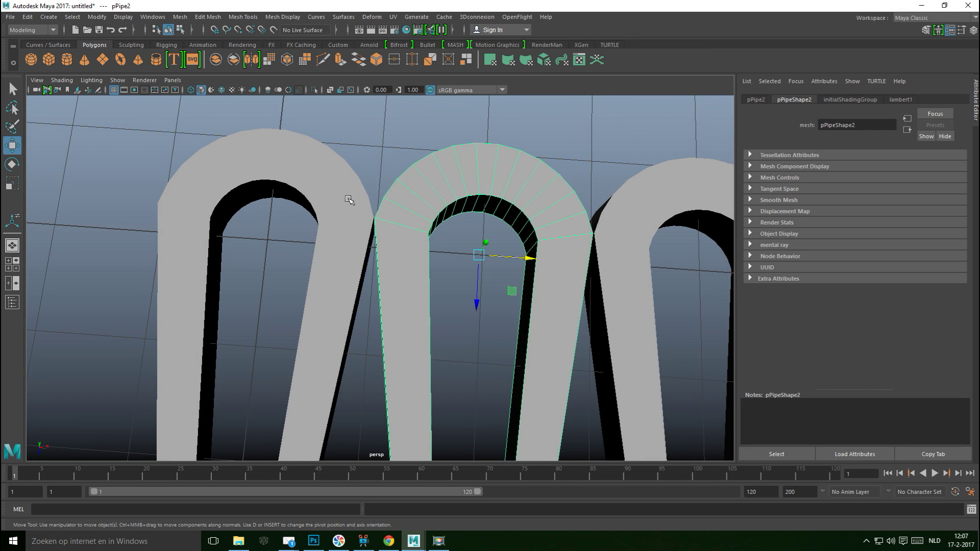
{"action": "left_click", "coordinate": [344, 193], "text": "shift"}
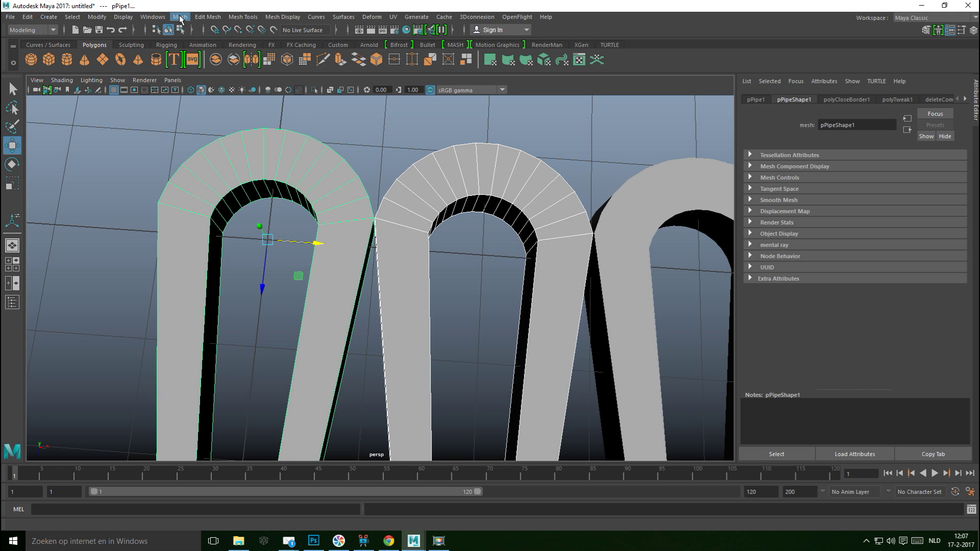
{"action": "left_click", "coordinate": [180, 17]}
{"action": "left_click", "coordinate": [200, 53]}
Delete the middle outer face at the crown of each of the two combined arches
{"action": "left_click_drag", "start_coordinate": [372, 197], "coordinate": [385, 237], "text": "alt"}
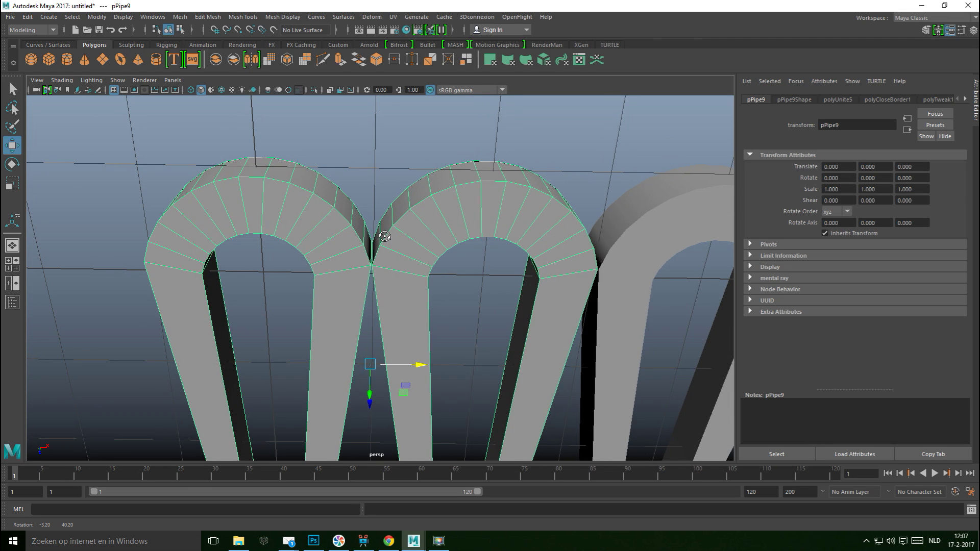
{"action": "left_click_drag", "start_coordinate": [385, 237], "coordinate": [338, 193], "text": "alt"}
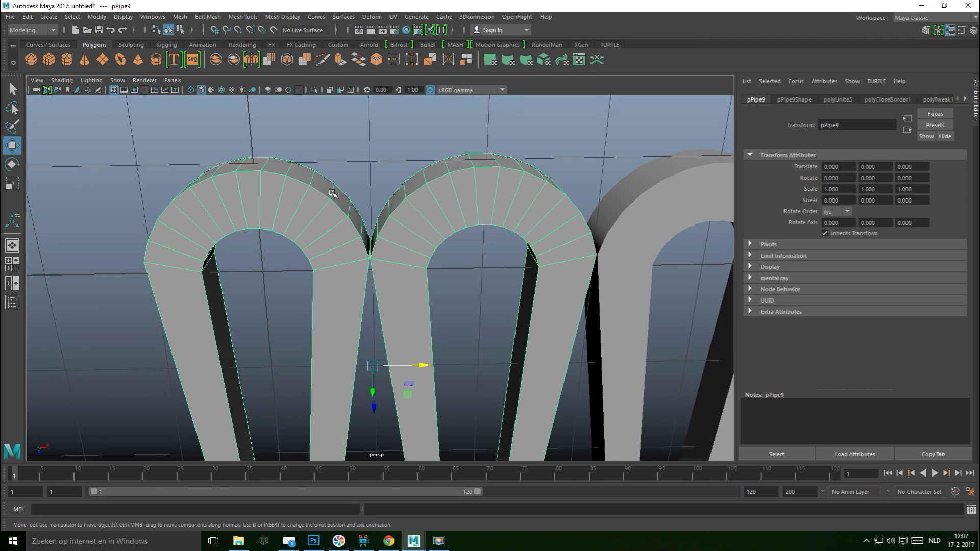
{"action": "right_click", "coordinate": [246, 161]}
{"action": "left_click", "coordinate": [245, 187]}
{"action": "left_click", "coordinate": [252, 164]}
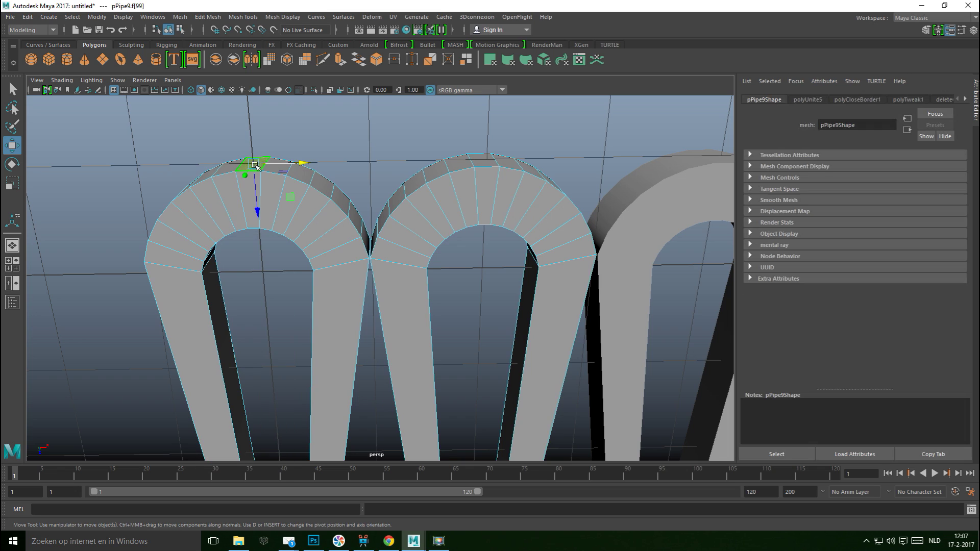
{"action": "left_click", "coordinate": [483, 160], "text": "shift"}
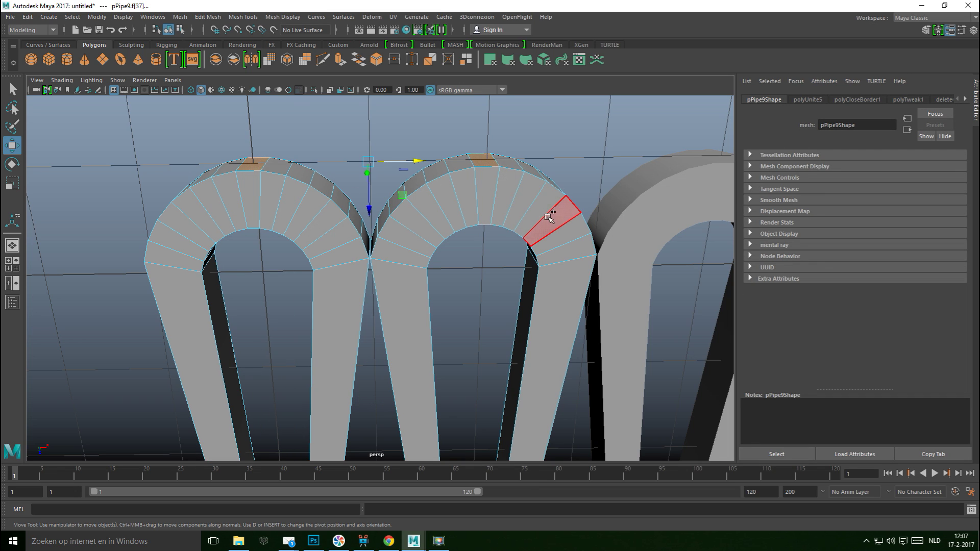
{"action": "key", "text": "Delete"}
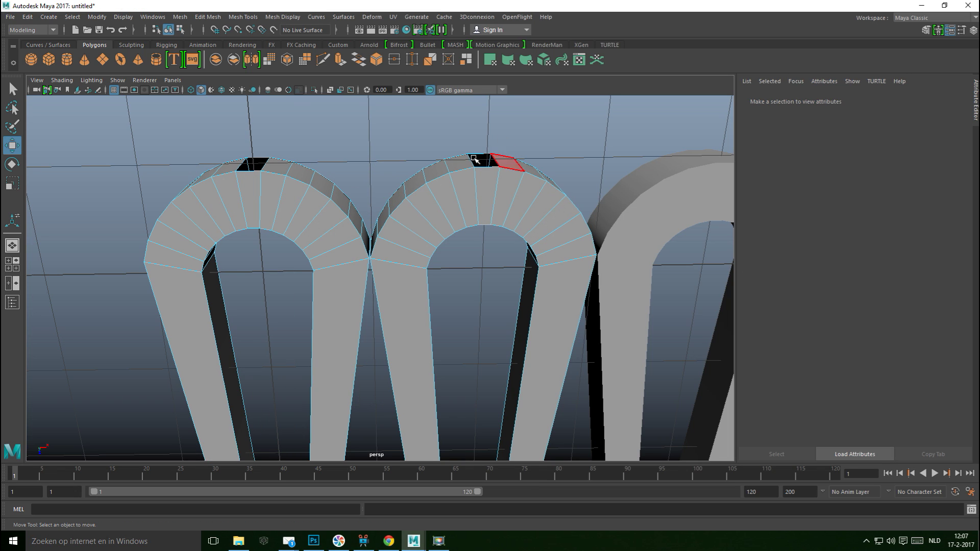
Bridge the border edges of the two crown openings using Smooth path + curve with 20 divisions
{"action": "right_click_drag", "start_coordinate": [467, 162], "coordinate": [469, 141]}
{"action": "left_click", "coordinate": [481, 159]}
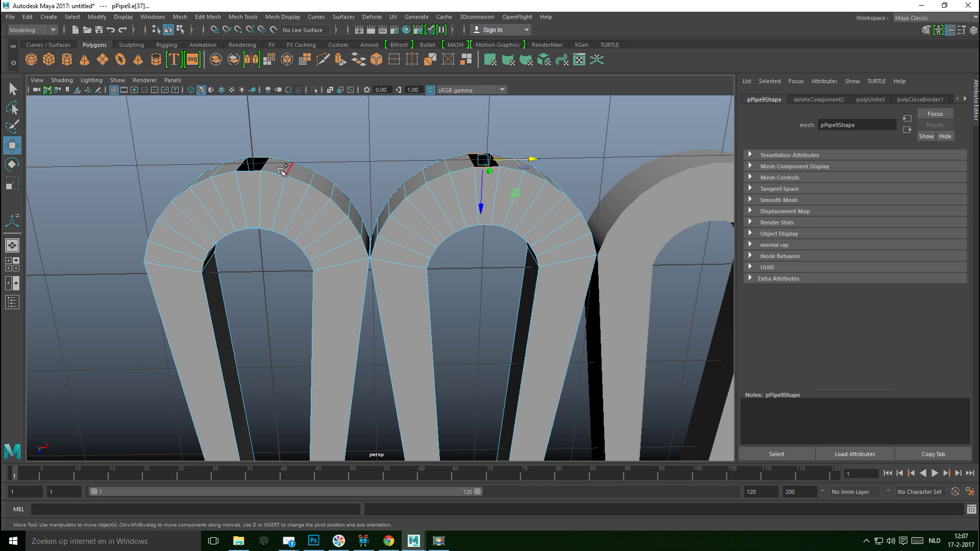
{"action": "left_click", "coordinate": [263, 166], "text": "shift"}
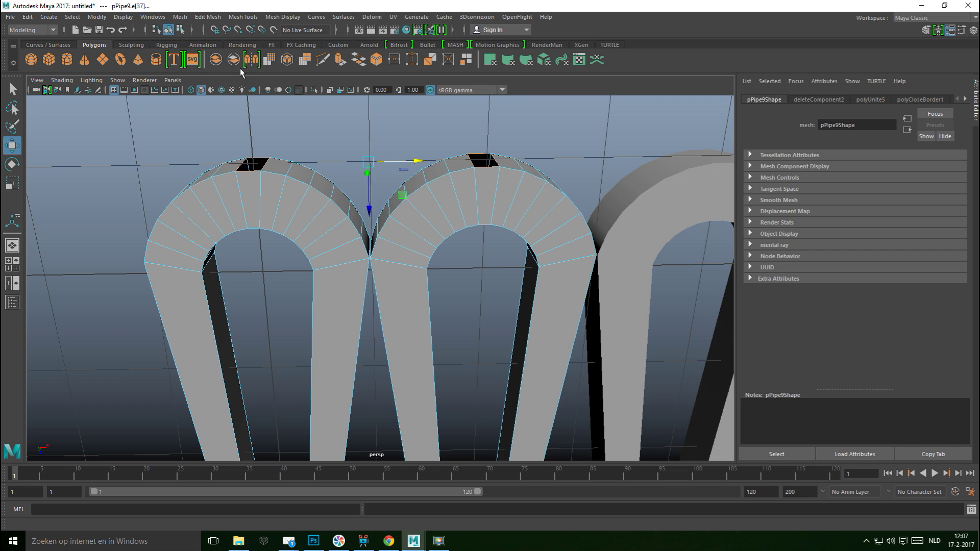
{"action": "left_click", "coordinate": [207, 18]}
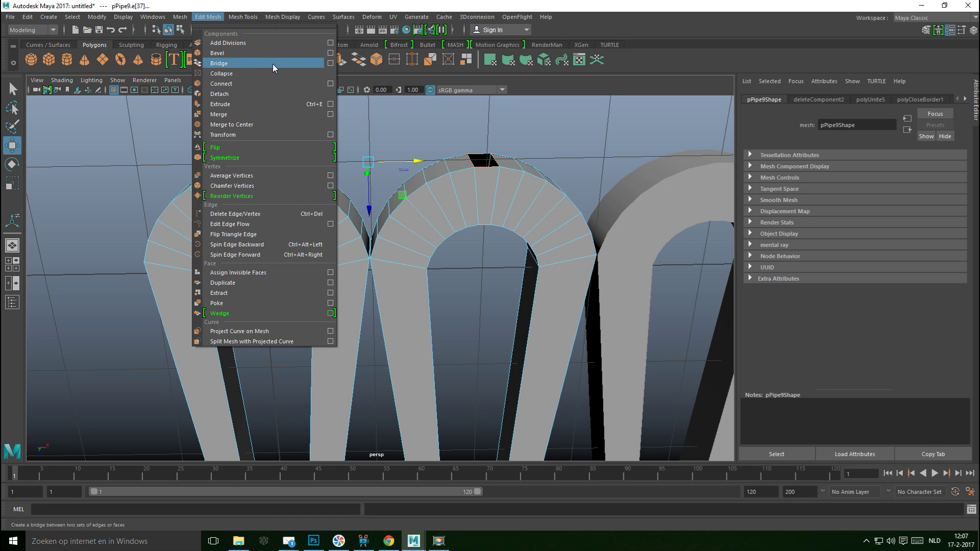
{"action": "left_click", "coordinate": [330, 63]}
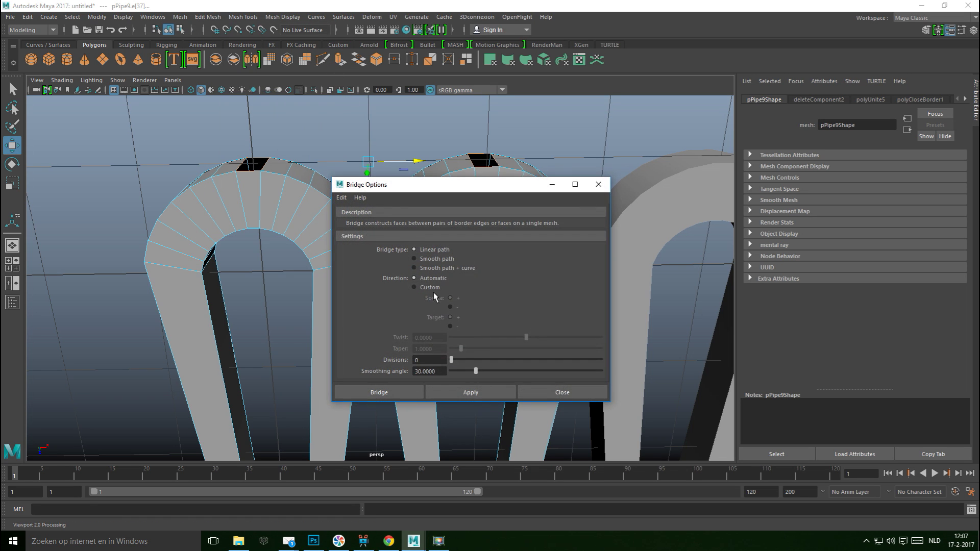
{"action": "left_click", "coordinate": [414, 268]}
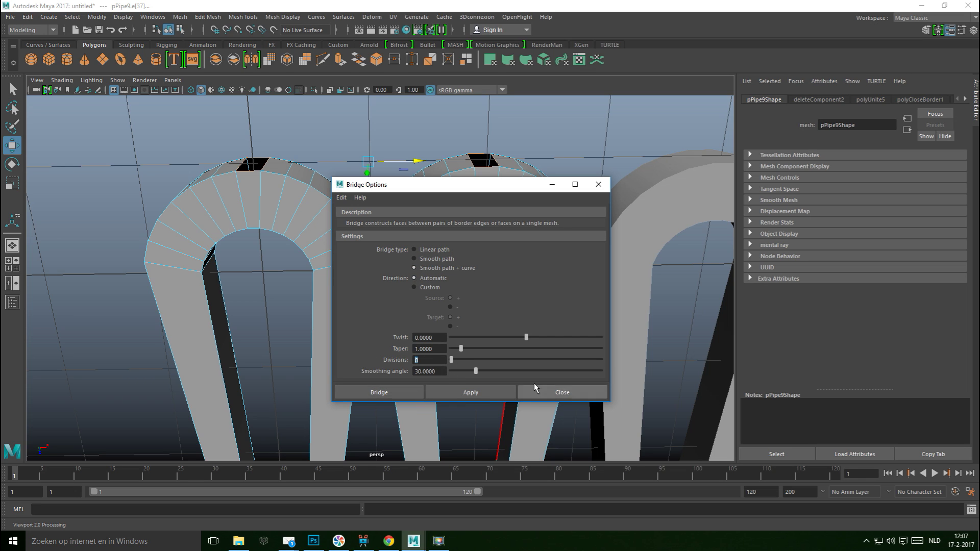
{"action": "type", "text": "20"}
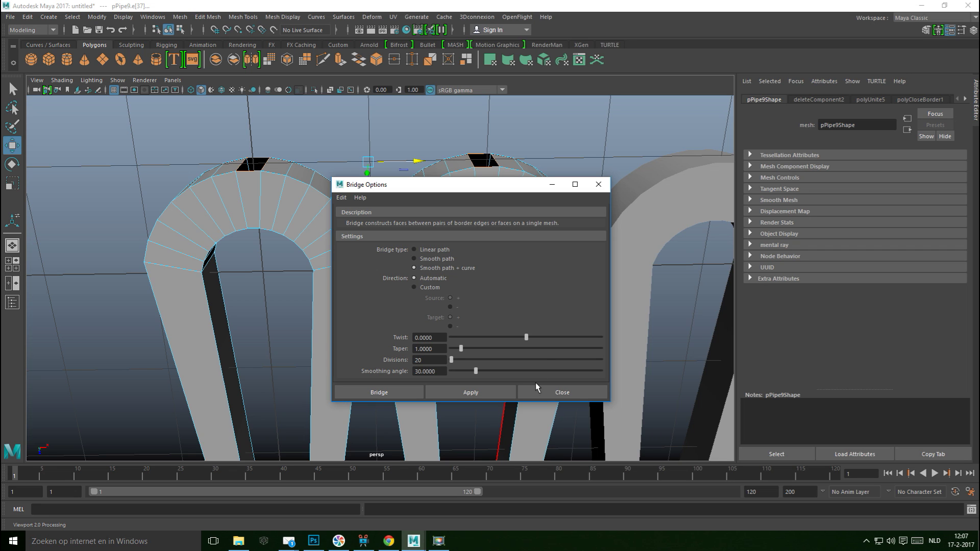
{"action": "left_click", "coordinate": [386, 394]}
{"action": "scroll", "coordinate": [285, 322], "scroll_direction": "down", "scroll_amount": 5}
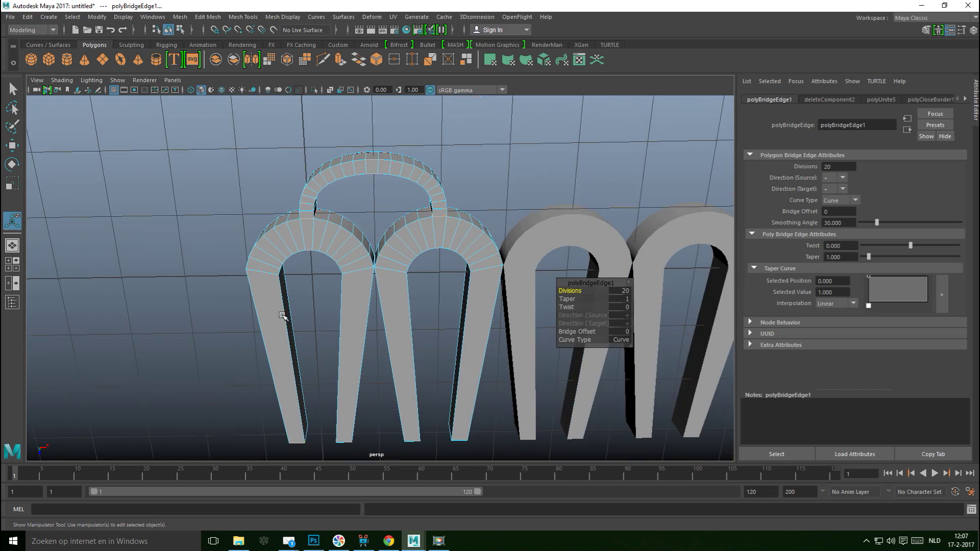
{"action": "left_click_drag", "start_coordinate": [269, 313], "coordinate": [214, 330], "text": "alt"}
{"action": "left_click", "coordinate": [191, 323]}
{"action": "middle_click_drag", "start_coordinate": [213, 330], "coordinate": [188, 369], "text": "alt"}
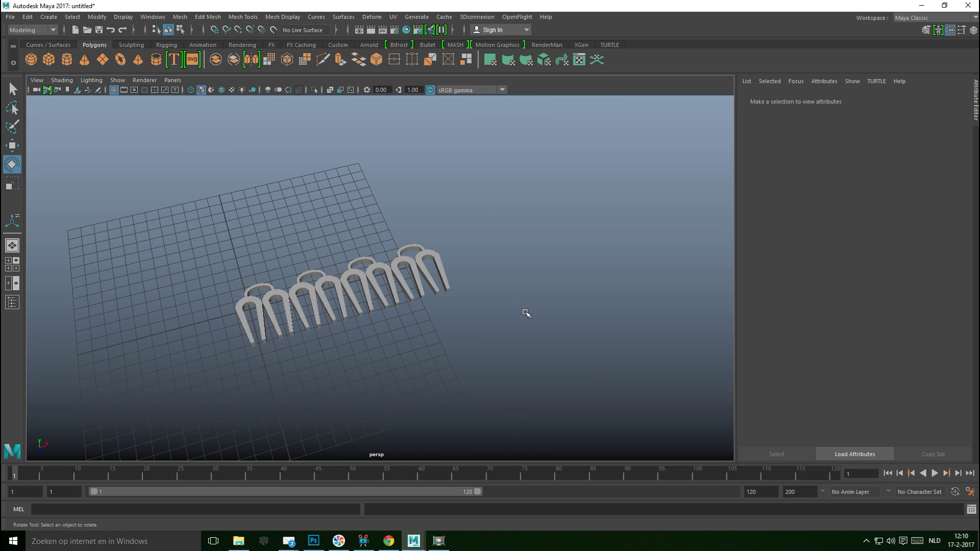
Select all four bridged arch pairs in the row and combine them into a single mesh
{"action": "scroll", "coordinate": [526, 313], "scroll_direction": "up", "scroll_amount": 3}
{"action": "mouse_move", "coordinate": [516, 325]}
{"action": "left_mouse_down", "text": "alt"}
{"action": "mouse_move", "coordinate": [545, 333]}
{"action": "mouse_move", "coordinate": [534, 325]}
{"action": "left_mouse_up", "text": "alt"}
{"action": "left_click", "coordinate": [522, 270]}
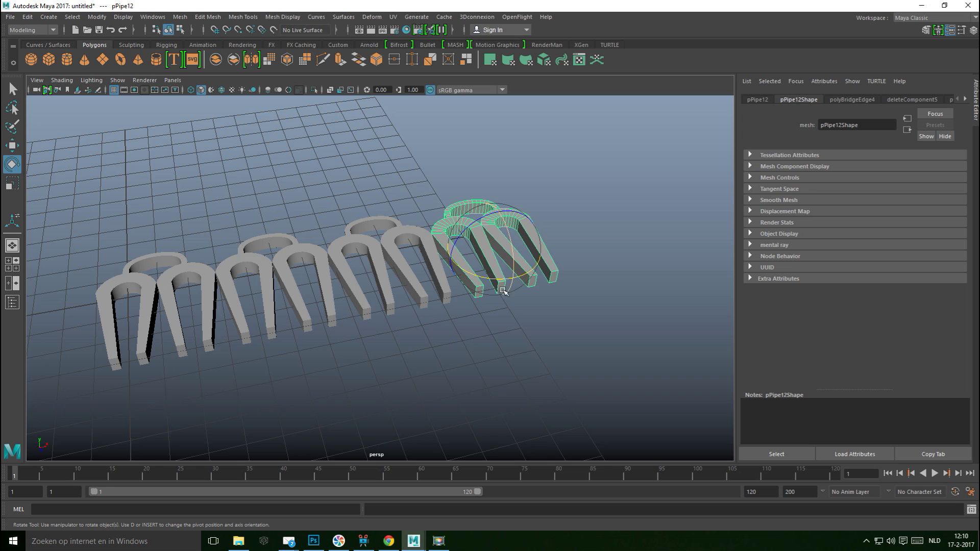
{"action": "scroll", "coordinate": [357, 250], "scroll_direction": "down", "scroll_amount": 4}
{"action": "left_click_drag", "start_coordinate": [170, 220], "coordinate": [550, 402]}
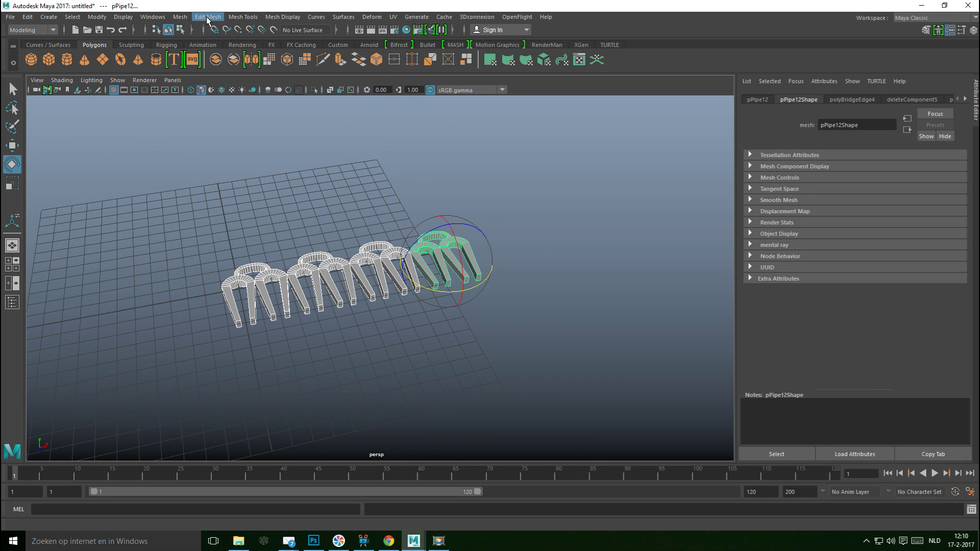
{"action": "left_click", "coordinate": [180, 17]}
{"action": "left_click", "coordinate": [208, 54]}
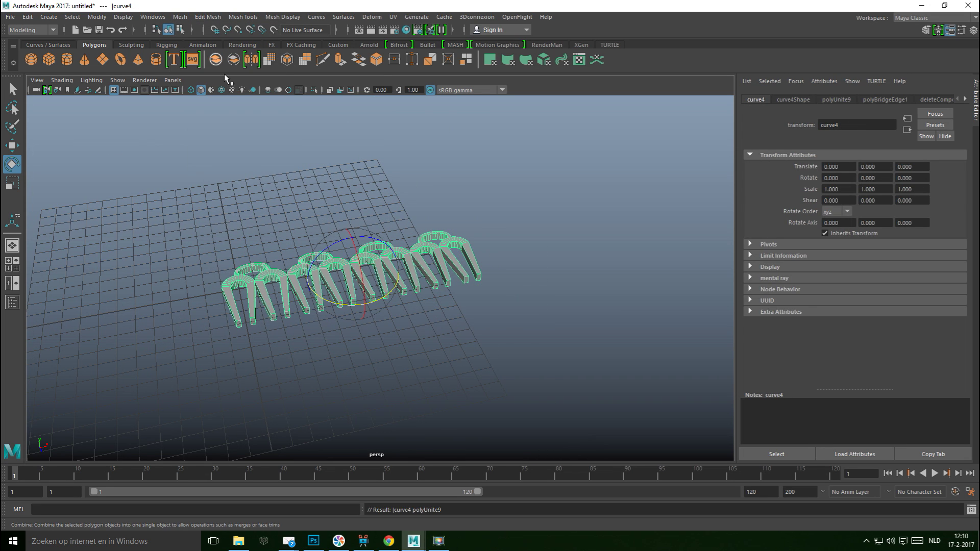
Add a nonlinear Bend deformer to the combined arch mesh
{"action": "left_click", "coordinate": [530, 324]}
{"action": "left_click", "coordinate": [466, 275]}
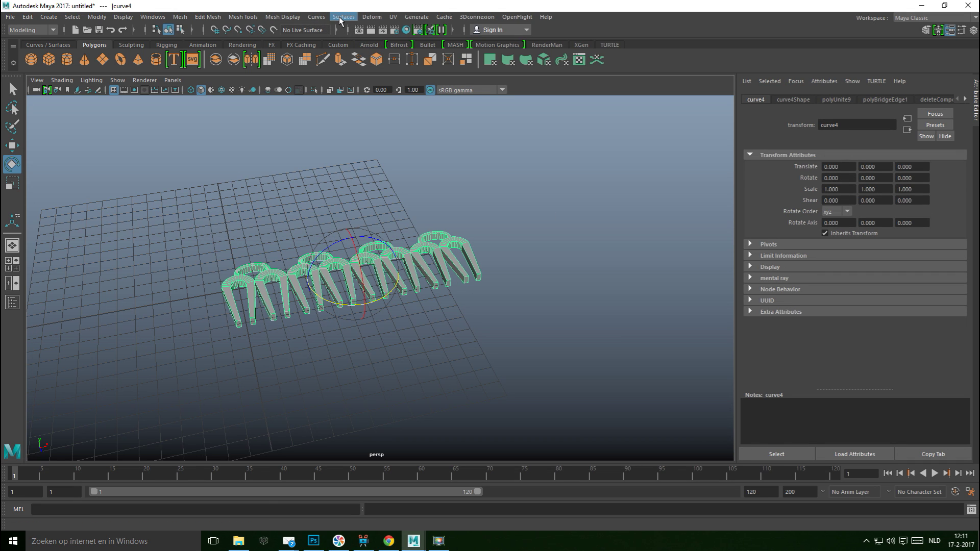
{"action": "left_click", "coordinate": [371, 17]}
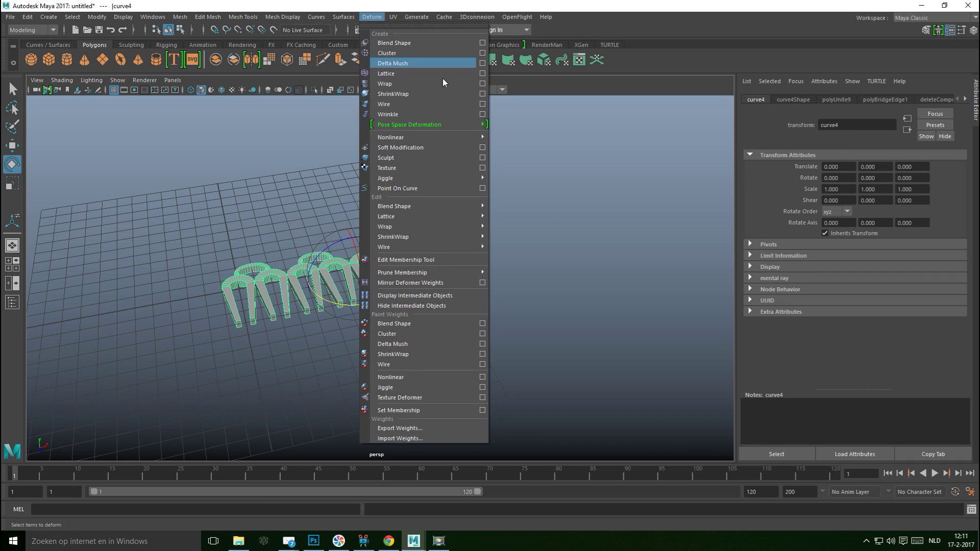
{"action": "mouse_move", "coordinate": [459, 135]}
{"action": "left_click", "coordinate": [514, 147]}
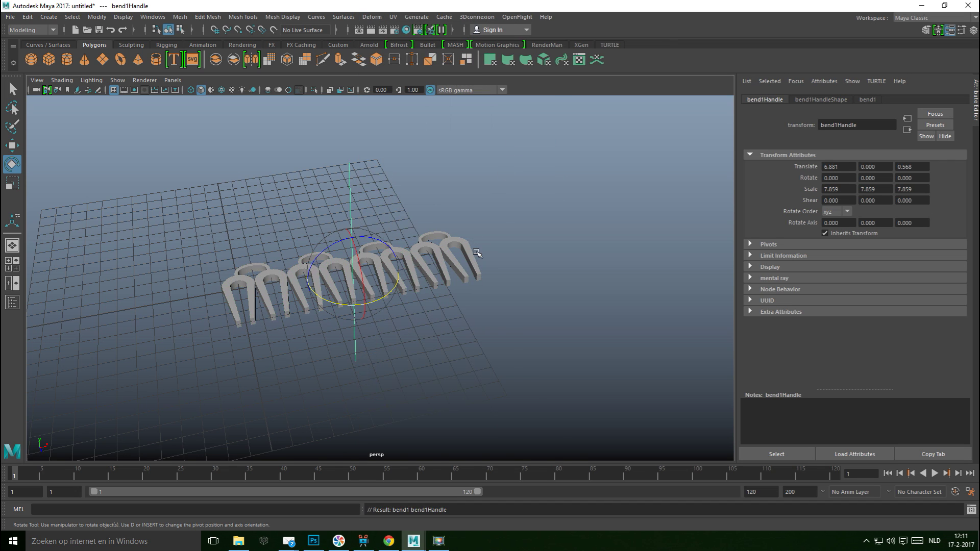
Rotate the bend handle to -90 on Z and turn it about the row's axis so it bends in the ground plane
{"action": "scroll", "coordinate": [470, 253], "scroll_direction": "up", "scroll_amount": 3}
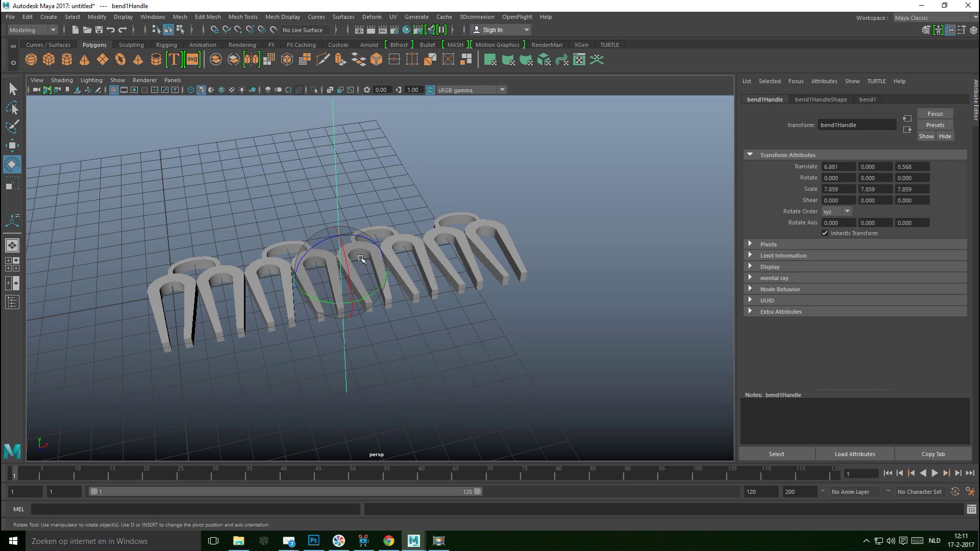
{"action": "left_click_drag", "start_coordinate": [328, 239], "coordinate": [390, 247]}
{"action": "left_click_drag", "start_coordinate": [402, 284], "coordinate": [430, 281], "text": "alt"}
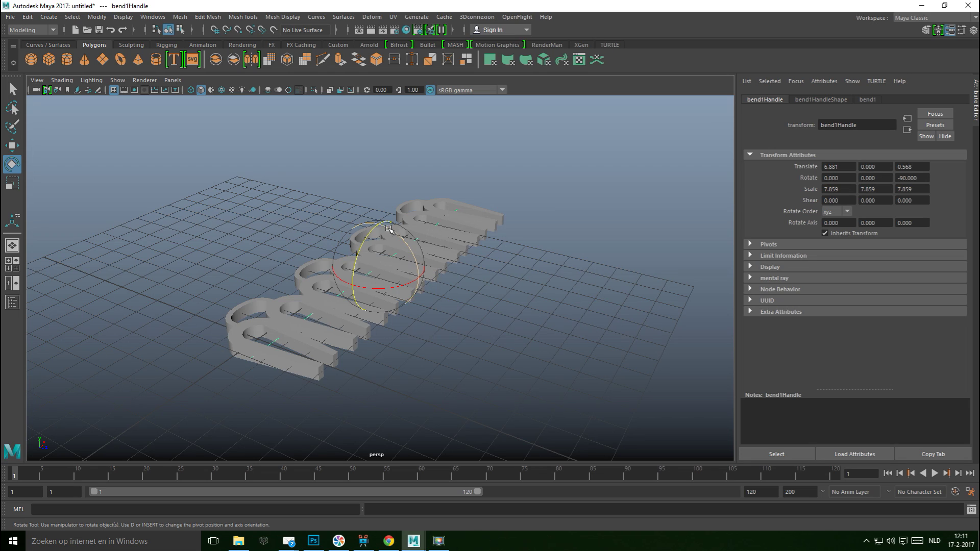
{"action": "left_click_drag", "start_coordinate": [392, 231], "coordinate": [430, 295]}
Set the bend deformer's curvature to -180 to curl the row into a closed flower shape
{"action": "left_click", "coordinate": [867, 100]}
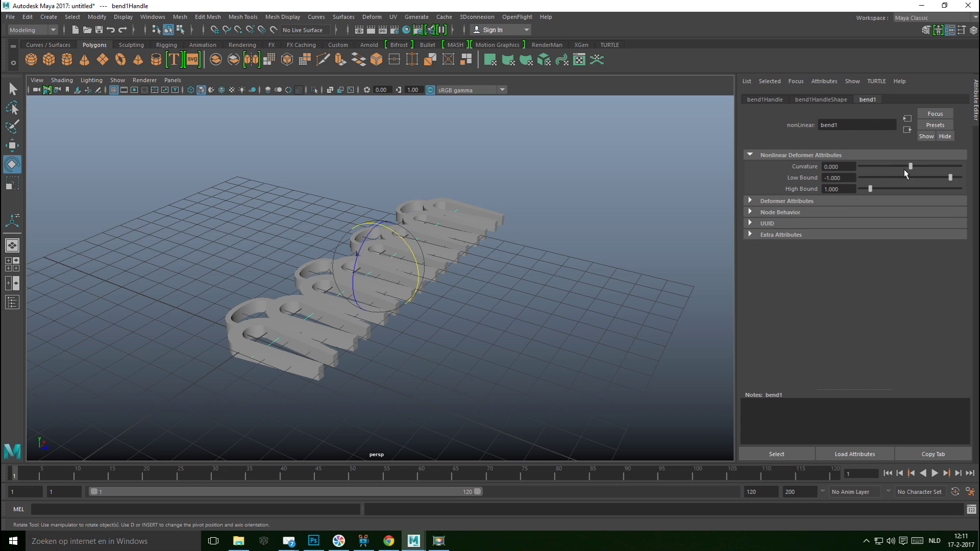
{"action": "left_click_drag", "start_coordinate": [911, 172], "coordinate": [859, 187]}
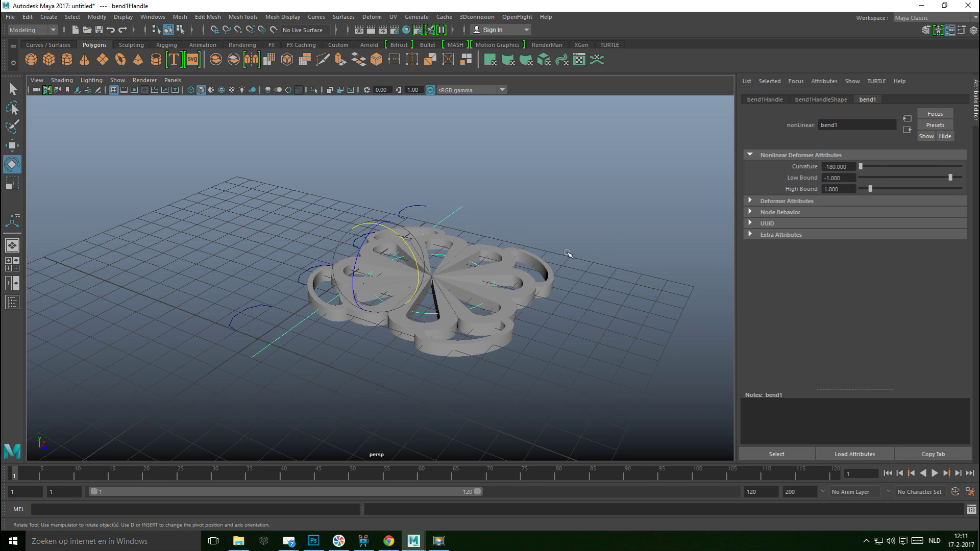
{"action": "left_click_drag", "start_coordinate": [562, 260], "coordinate": [513, 246], "text": "alt"}
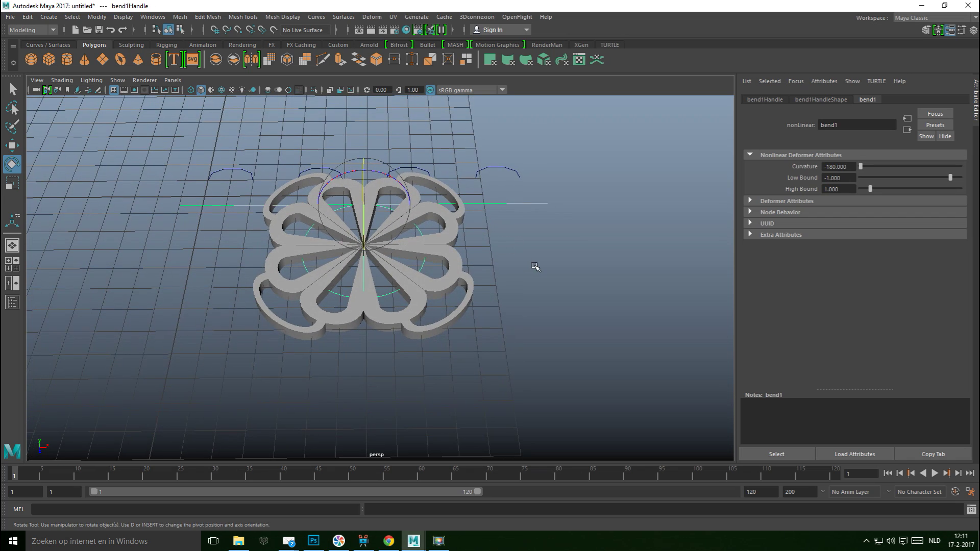
Select everything in the scene and delete its construction history
{"action": "left_click", "coordinate": [533, 265]}
{"action": "scroll", "coordinate": [543, 267], "scroll_direction": "down", "scroll_amount": 4}
{"action": "key", "text": "ctrl+z"}
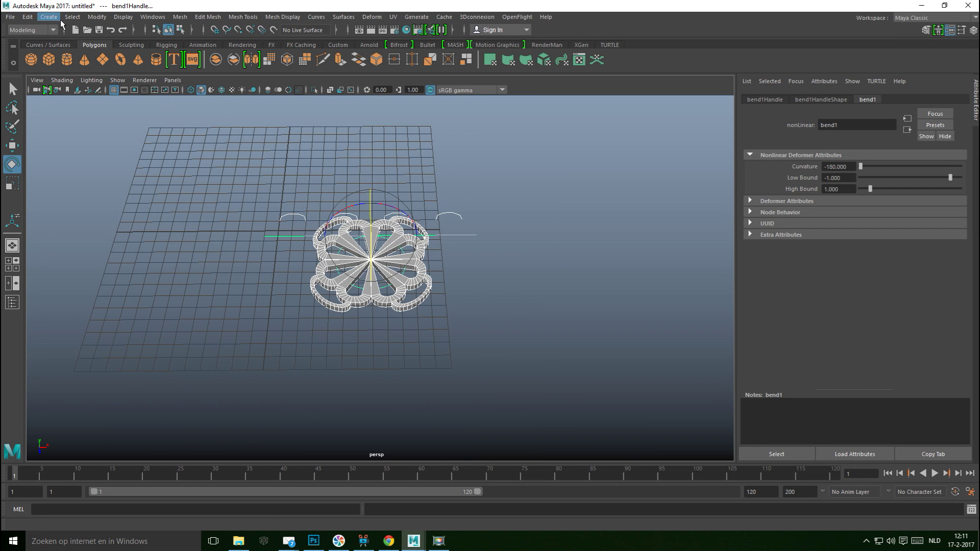
{"action": "left_click", "coordinate": [27, 17]}
{"action": "mouse_move", "coordinate": [129, 139]}
{"action": "left_click", "coordinate": [187, 146]}
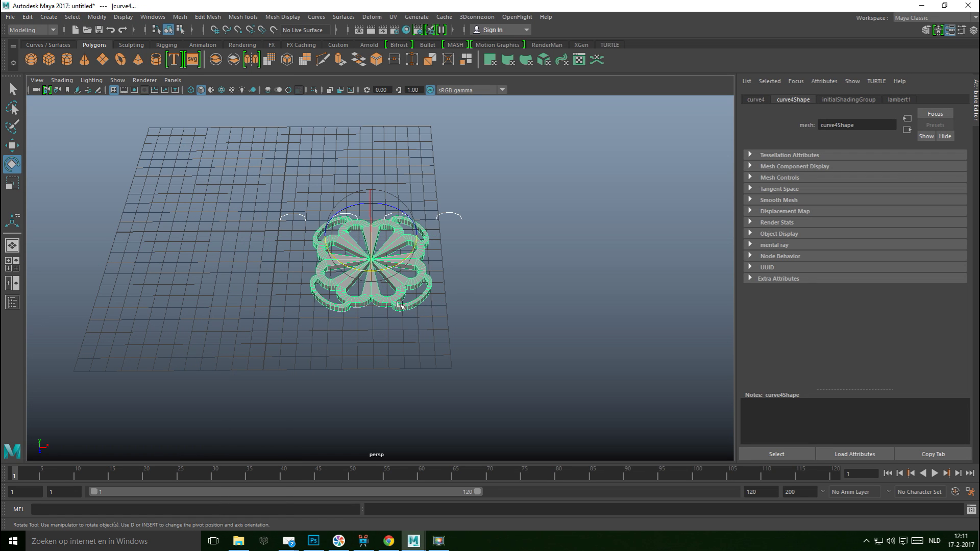
Move the flower mesh aside along X and delete the leftover bridge curves
{"action": "key", "text": "w"}
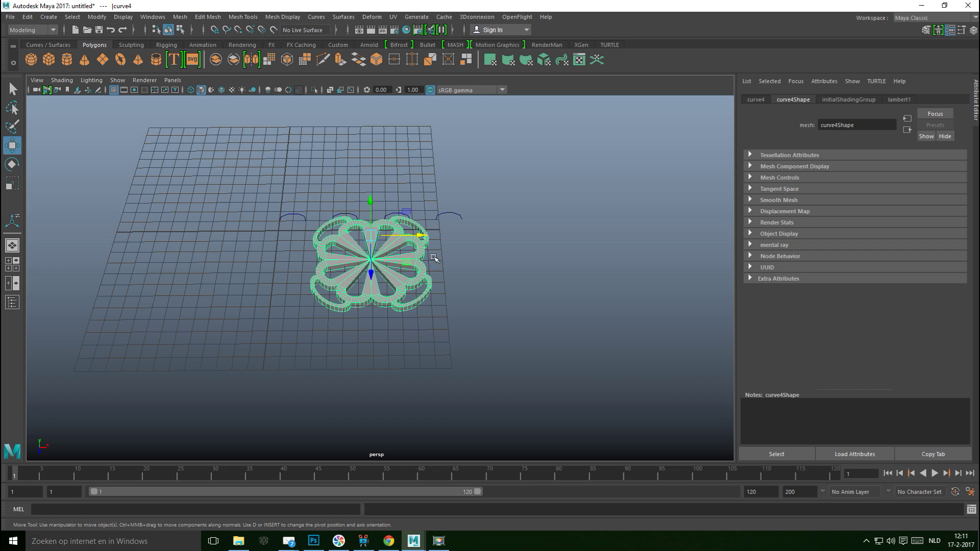
{"action": "left_click_drag", "start_coordinate": [422, 238], "coordinate": [714, 234]}
{"action": "left_click_drag", "start_coordinate": [218, 186], "coordinate": [488, 303]}
{"action": "key", "text": "Delete"}
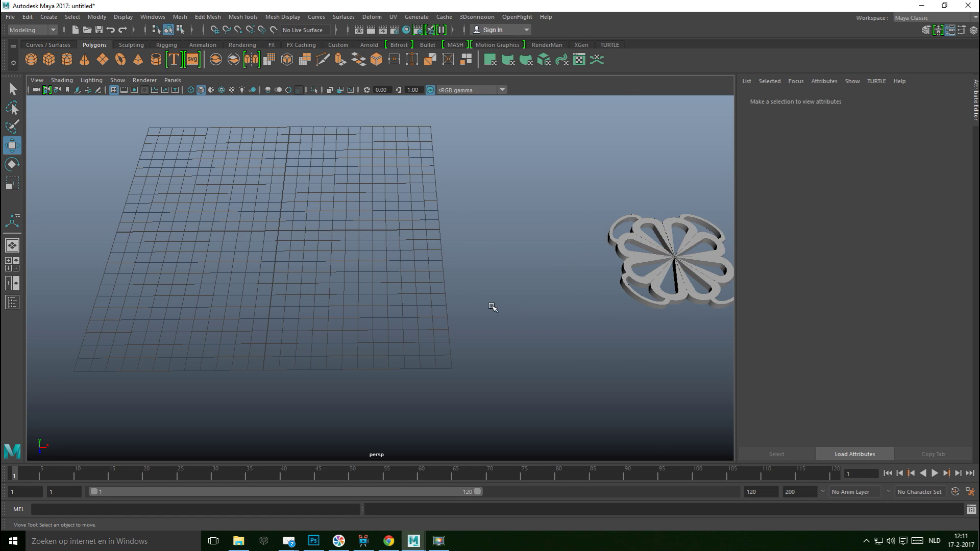
Move the flower mesh back along X onto the grid and center its pivot
{"action": "left_click", "coordinate": [638, 255]}
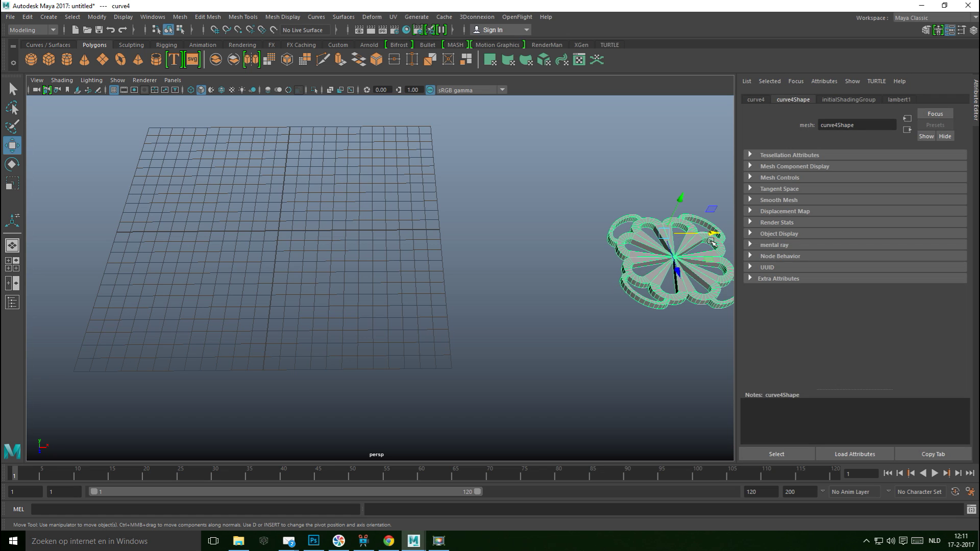
{"action": "left_click_drag", "start_coordinate": [715, 234], "coordinate": [448, 236]}
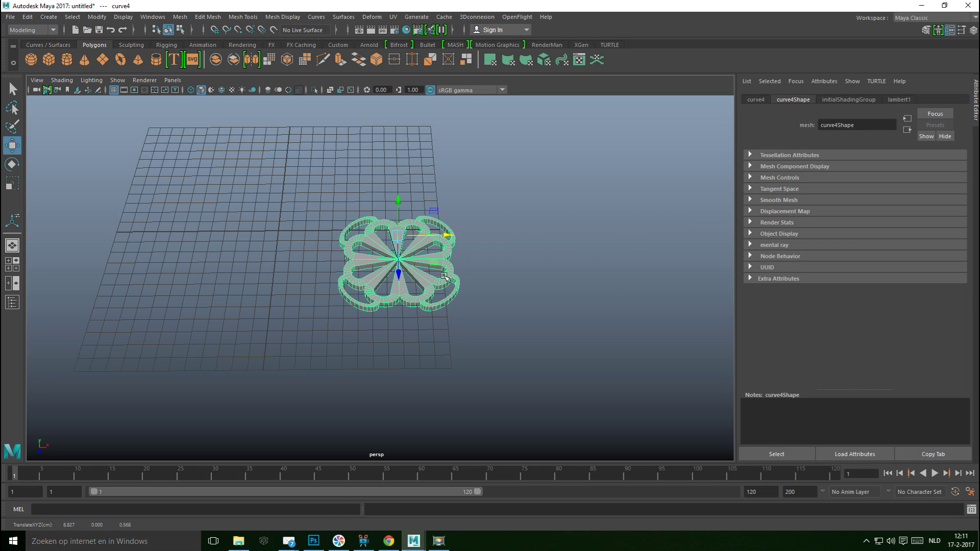
{"action": "left_click", "coordinate": [13, 268]}
{"action": "key", "text": "space"}
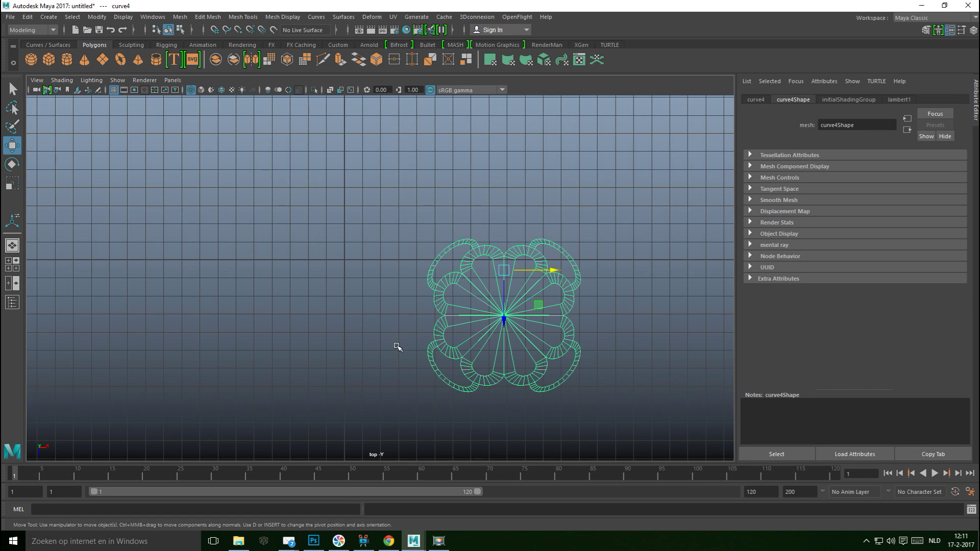
{"action": "key", "text": "x"}
{"action": "key", "text": "d"}
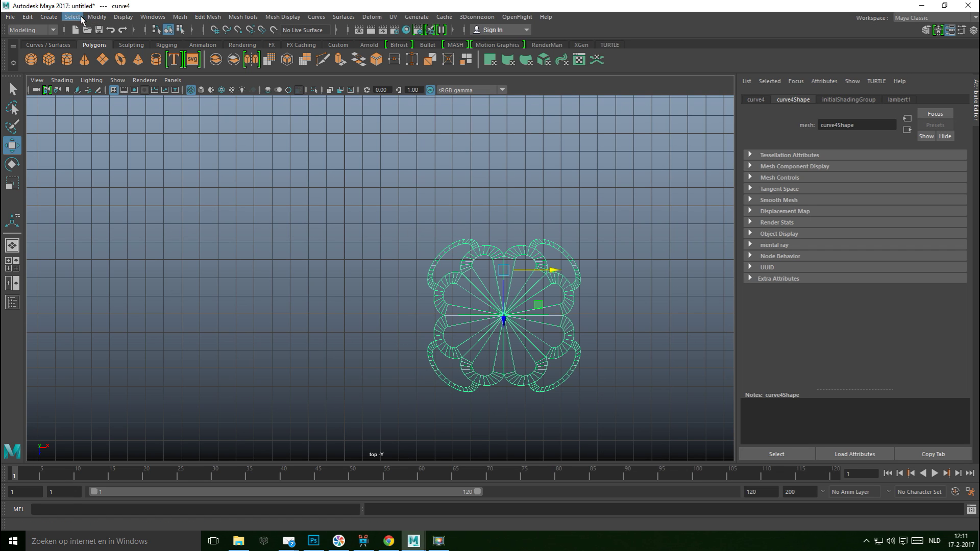
{"action": "left_click", "coordinate": [107, 17]}
{"action": "left_click", "coordinate": [138, 97]}
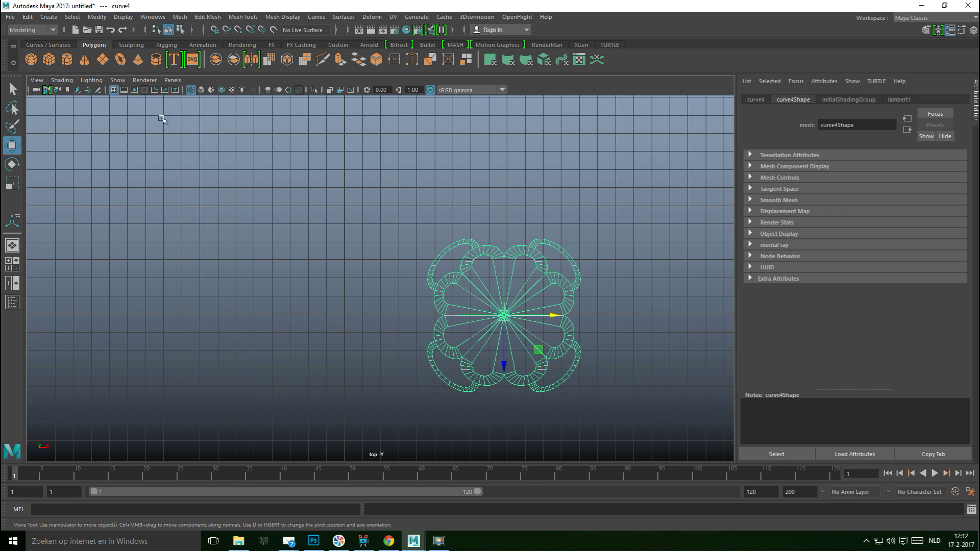
Snap the flower mesh to the grid origin
{"action": "key", "text": "x"}
{"action": "left_click_drag", "start_coordinate": [503, 317], "coordinate": [342, 266]}
{"action": "scroll", "coordinate": [357, 284], "scroll_direction": "up", "scroll_amount": 3}
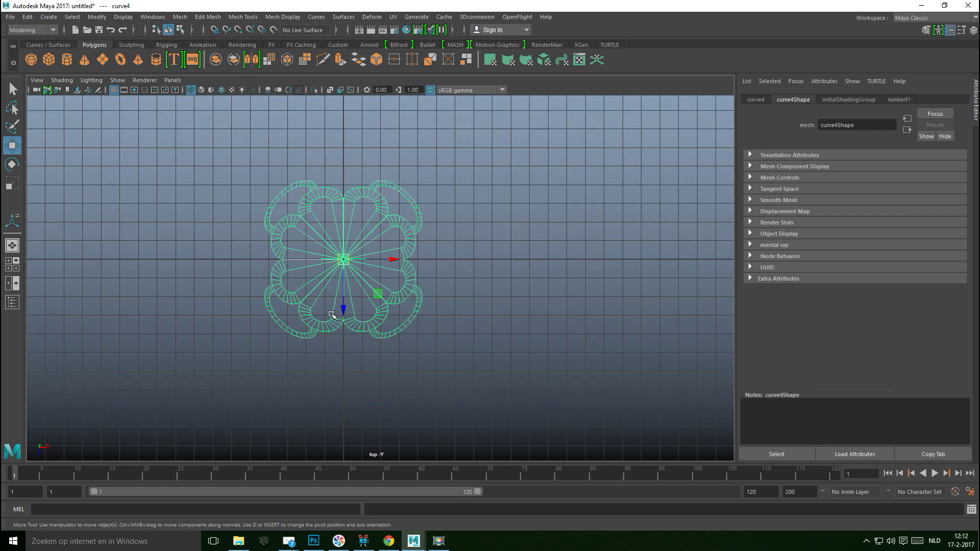
Create a polygon pipe at the origin and scale it to about 10.7 in X and Z and 2.0 in Y
{"action": "key", "text": "space"}
{"action": "key", "text": "space"}
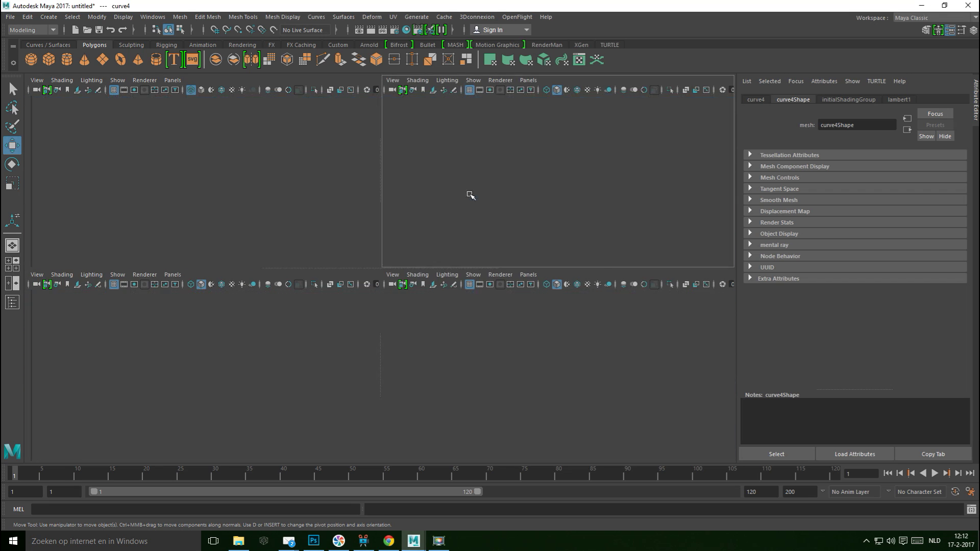
{"action": "left_click_drag", "start_coordinate": [382, 310], "coordinate": [466, 343], "text": "alt"}
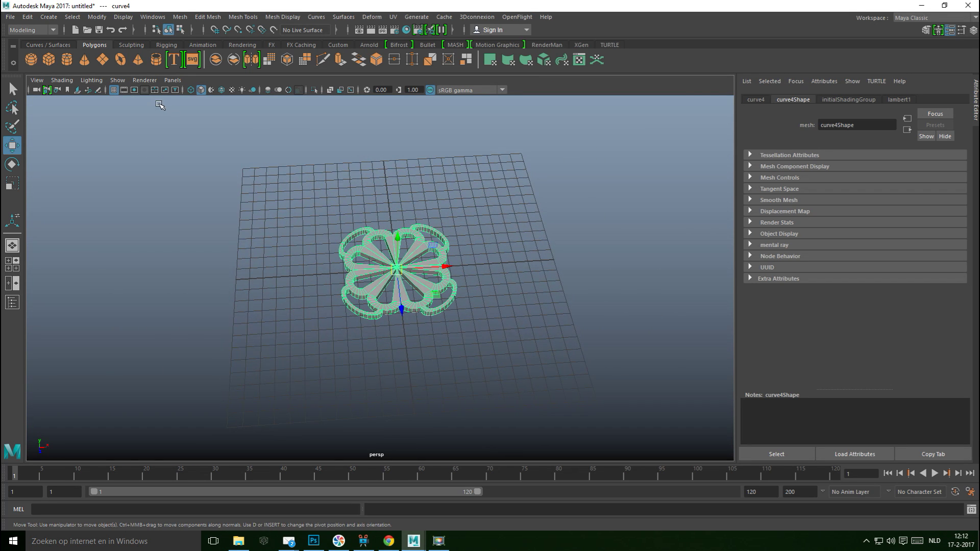
{"action": "left_click", "coordinate": [155, 60]}
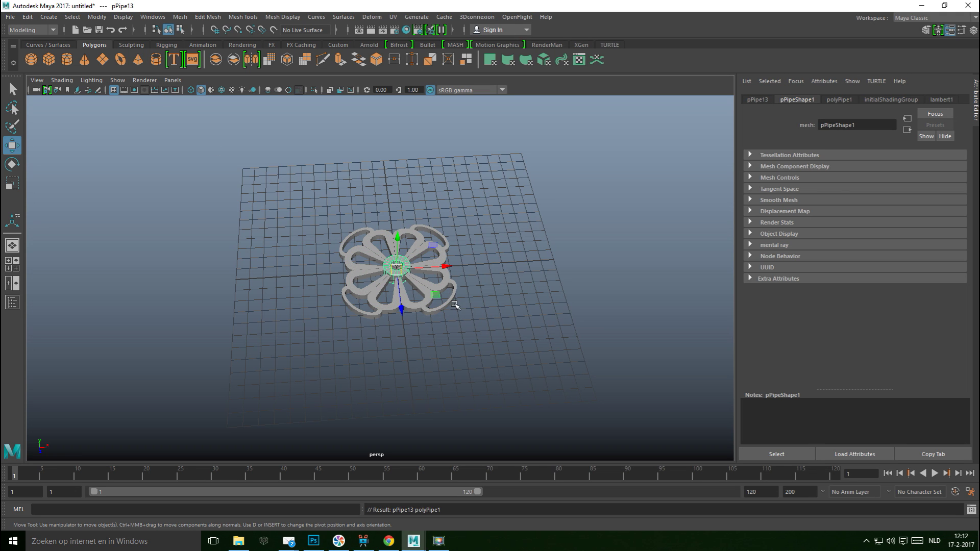
{"action": "key", "text": "r"}
{"action": "left_click_drag", "start_coordinate": [397, 267], "coordinate": [592, 301]}
{"action": "left_click_drag", "start_coordinate": [397, 238], "coordinate": [400, 306]}
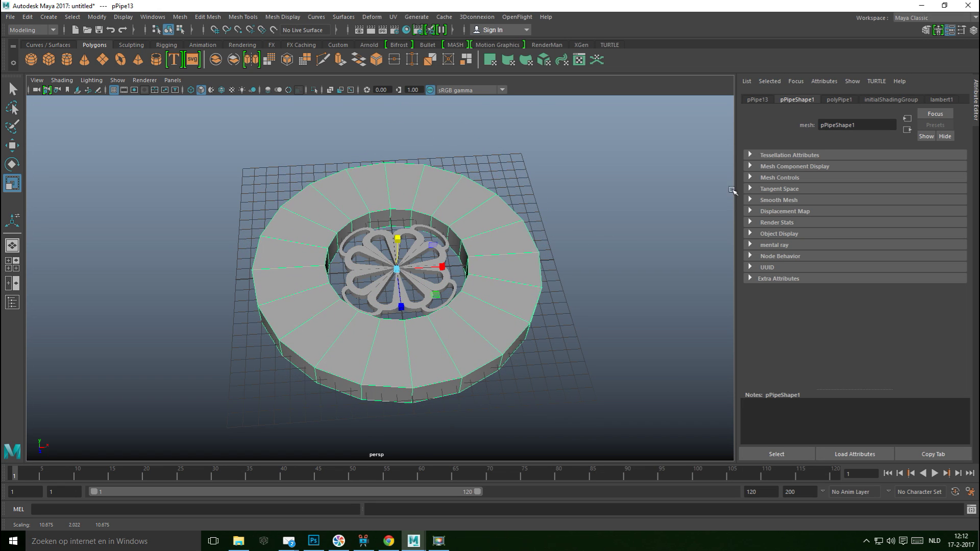
Set the pipe's axis subdivisions to 40 and its thickness to 0.1
{"action": "left_click", "coordinate": [758, 100]}
{"action": "left_click", "coordinate": [839, 100]}
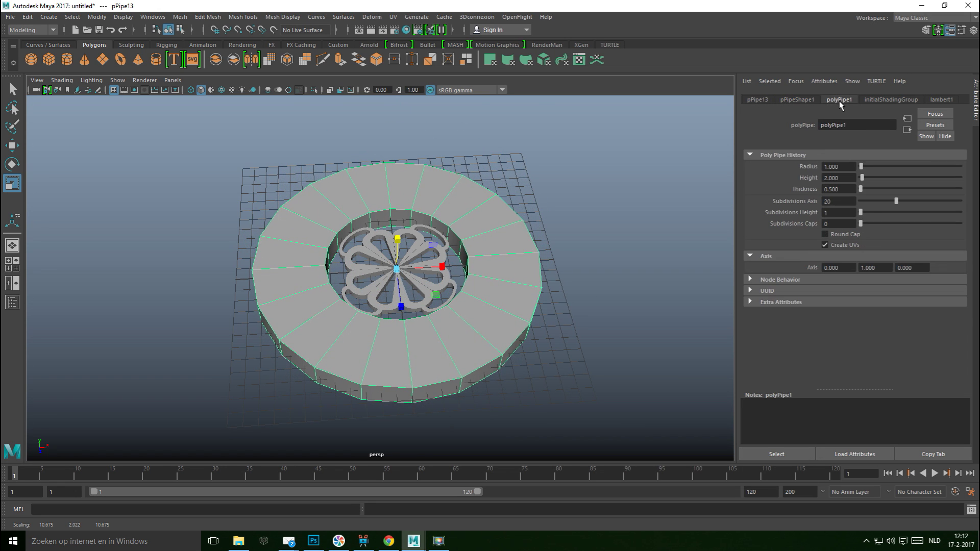
{"action": "double_click", "coordinate": [839, 201]}
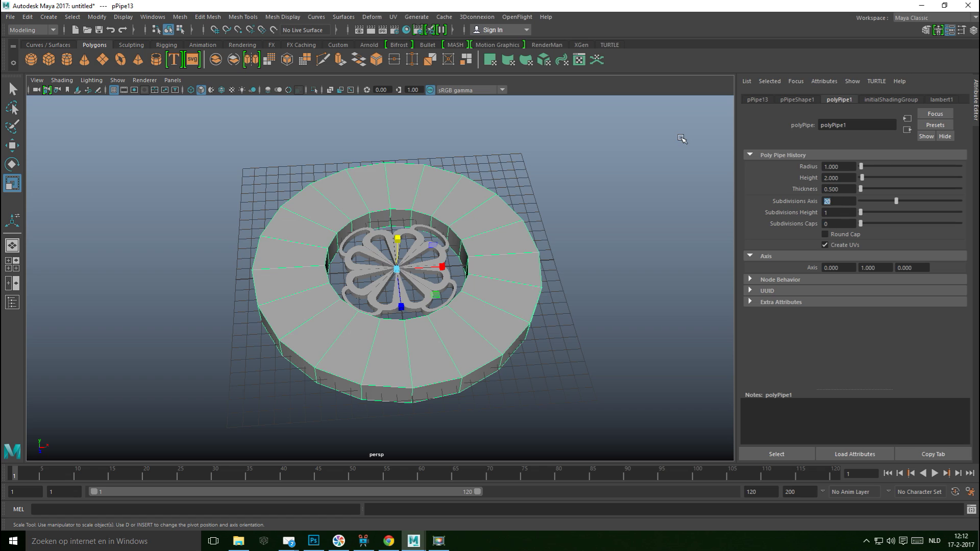
{"action": "key", "text": "Return"}
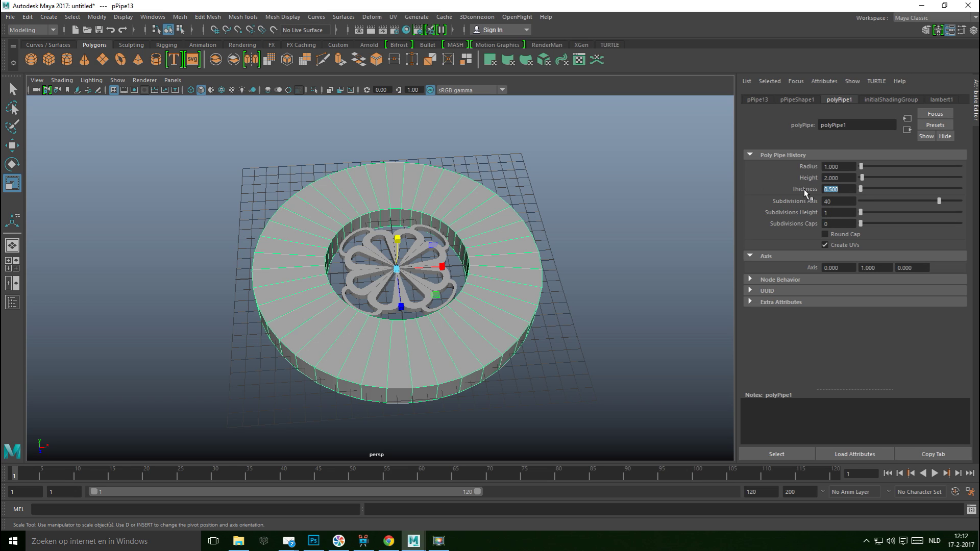
{"action": "type", "text": "0.2"}
{"action": "key", "text": "Return"}
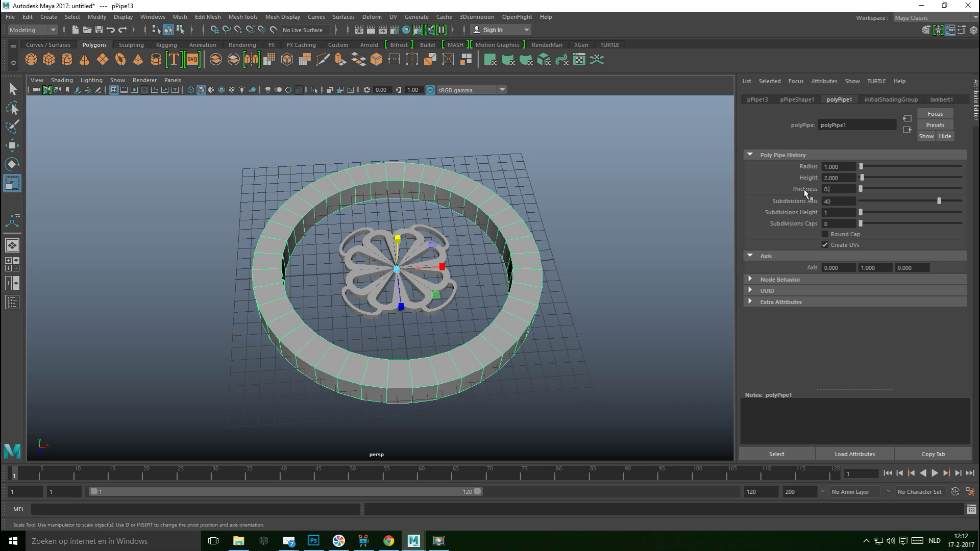
{"action": "type", "text": "0.1"}
{"action": "key", "text": "Return"}
{"action": "left_click", "coordinate": [637, 240]}
{"action": "left_click", "coordinate": [530, 289]}
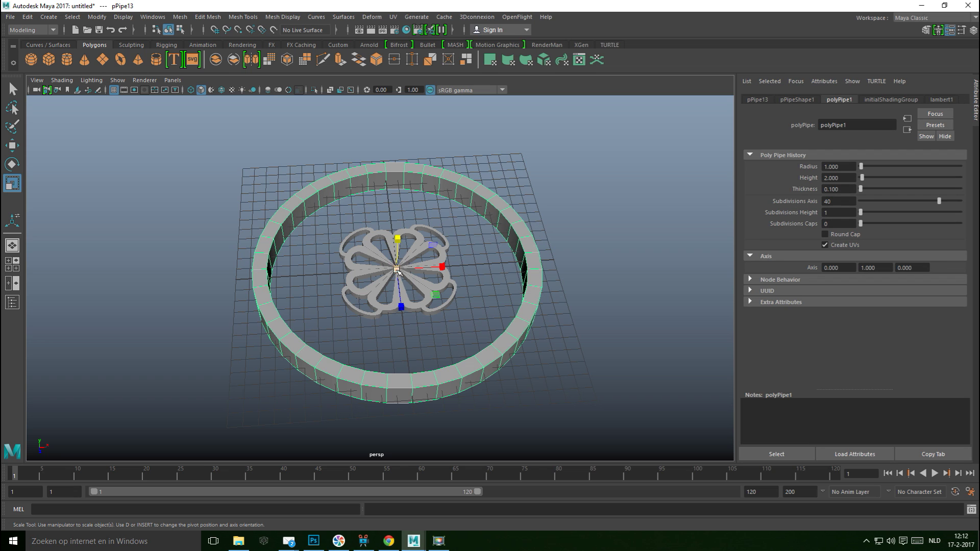
Scale the ring down uniformly to about 5.56 in X so it closely surrounds the flower
{"action": "left_click_drag", "start_coordinate": [397, 271], "coordinate": [303, 296]}
{"action": "left_click", "coordinate": [12, 265]}
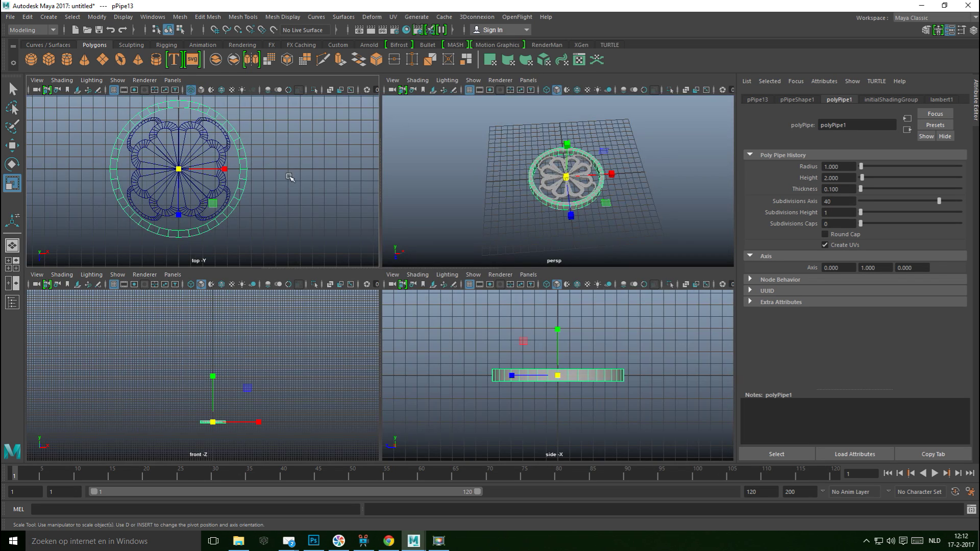
{"action": "key", "text": "space"}
{"action": "left_click_drag", "start_coordinate": [332, 254], "coordinate": [327, 260]}
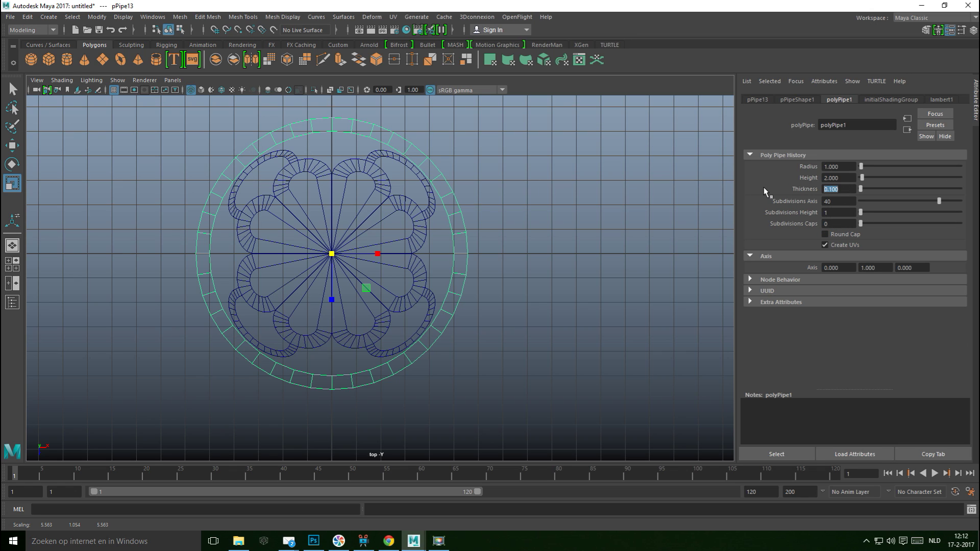
Set the ring's thickness to 0.05 and tighten it around the flower with a uniform scale of about 5.28 in X
{"action": "type", "text": "0.05"}
{"action": "key", "text": "Return"}
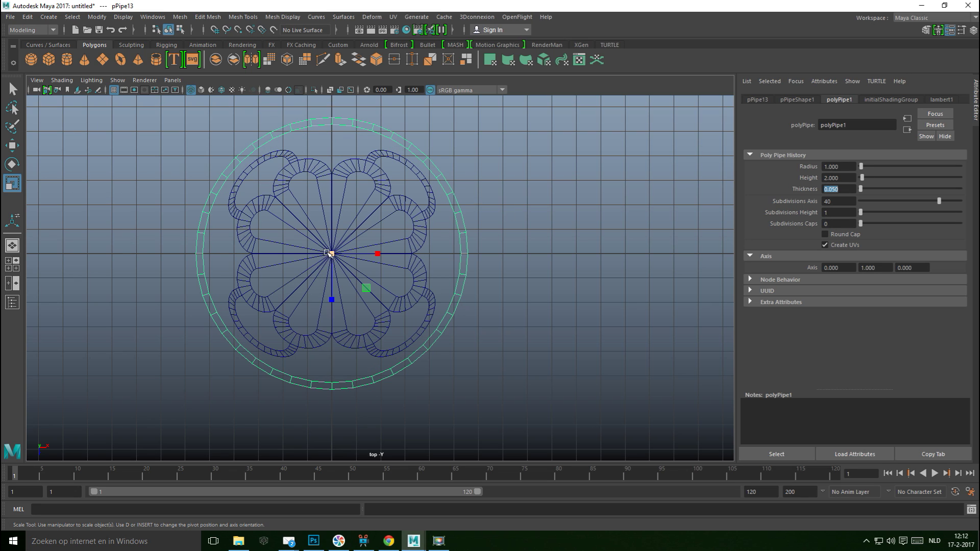
{"action": "left_click_drag", "start_coordinate": [331, 253], "coordinate": [322, 257]}
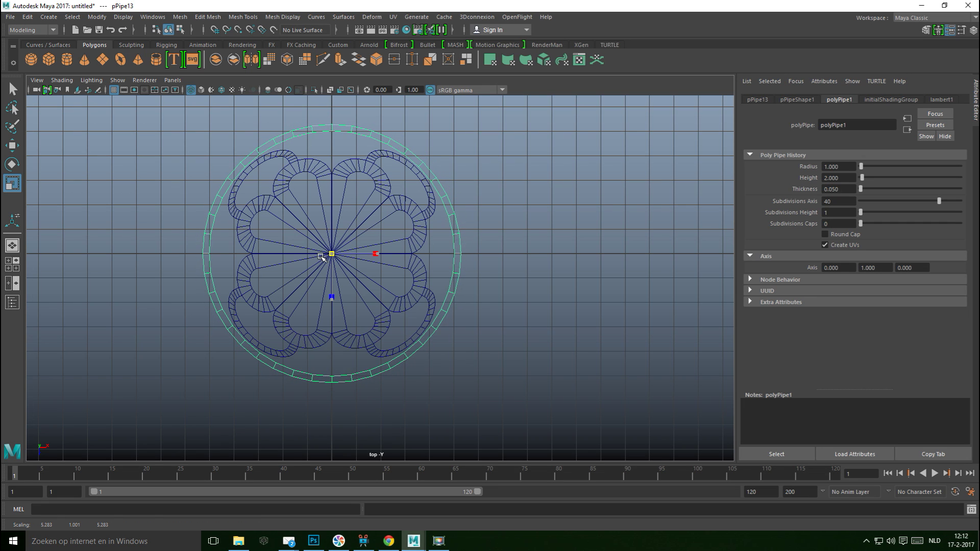
Scale the ring down in Y to about 0.51 so its height matches the flower
{"action": "key", "text": "space"}
{"action": "key", "text": "space"}
{"action": "key", "text": "space"}
{"action": "scroll", "coordinate": [504, 279], "scroll_direction": "up", "scroll_amount": 3}
{"action": "scroll", "coordinate": [506, 277], "scroll_direction": "down", "scroll_amount": 2}
{"action": "scroll", "coordinate": [503, 271], "scroll_direction": "up", "scroll_amount": 4}
{"action": "left_click_drag", "start_coordinate": [411, 320], "coordinate": [416, 289], "text": "alt"}
{"action": "left_click", "coordinate": [14, 270]}
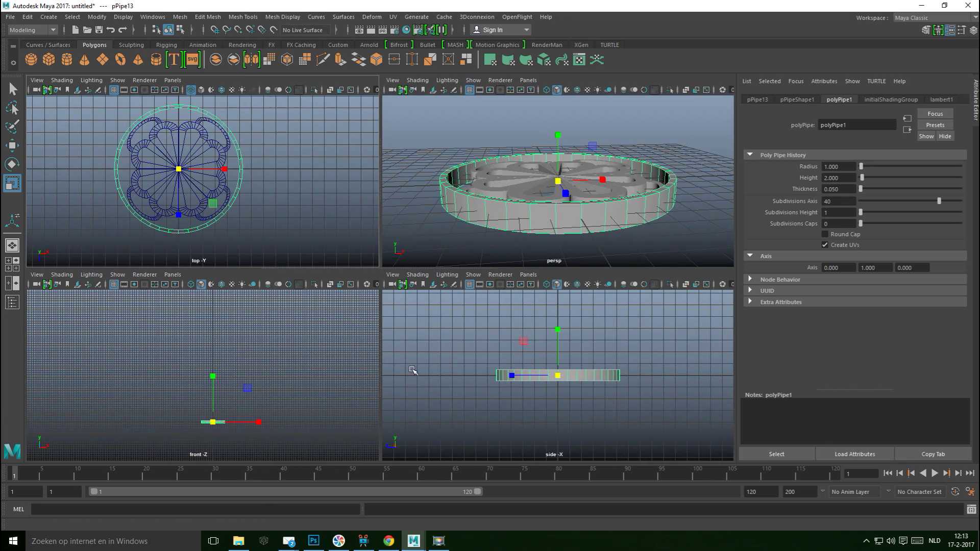
{"action": "key", "text": "space"}
{"action": "key", "text": "f"}
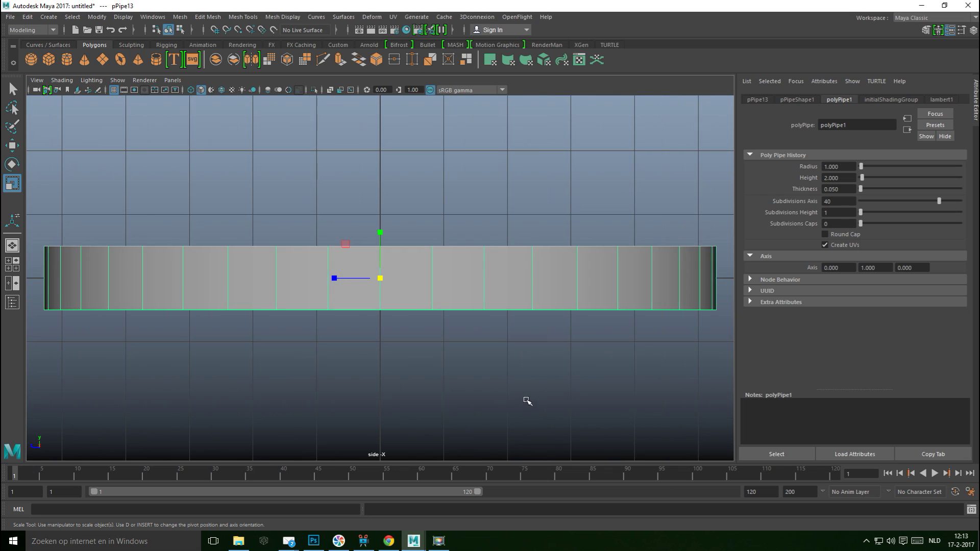
{"action": "key", "text": "4"}
{"action": "left_click_drag", "start_coordinate": [382, 234], "coordinate": [381, 258]}
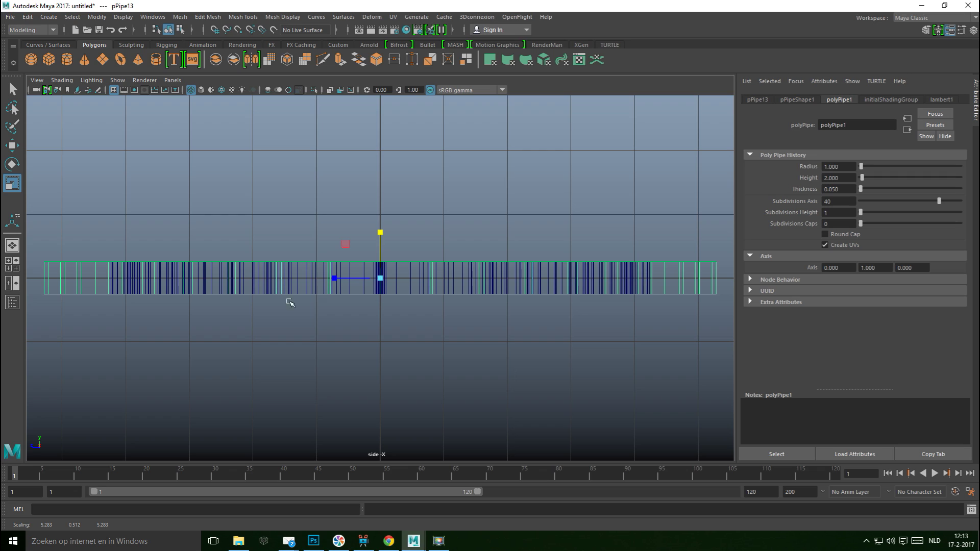
Create a second polygon pipe at the flower's center and scale it to 0.5 in Y to match the flower's height
{"action": "left_click", "coordinate": [13, 265]}
{"action": "key", "text": "space"}
{"action": "left_click", "coordinate": [525, 193]}
{"action": "left_click_drag", "start_coordinate": [525, 192], "coordinate": [457, 284], "text": "alt"}
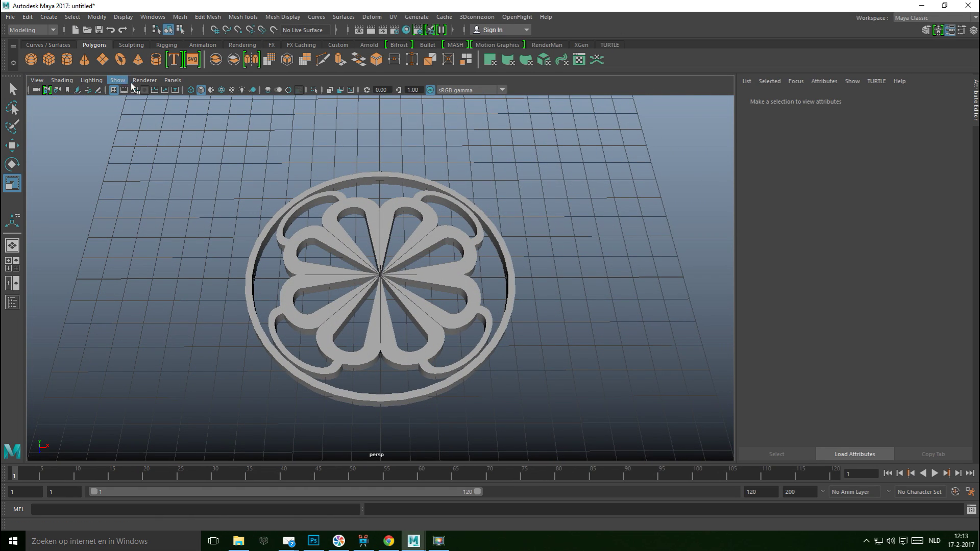
{"action": "left_click", "coordinate": [157, 60]}
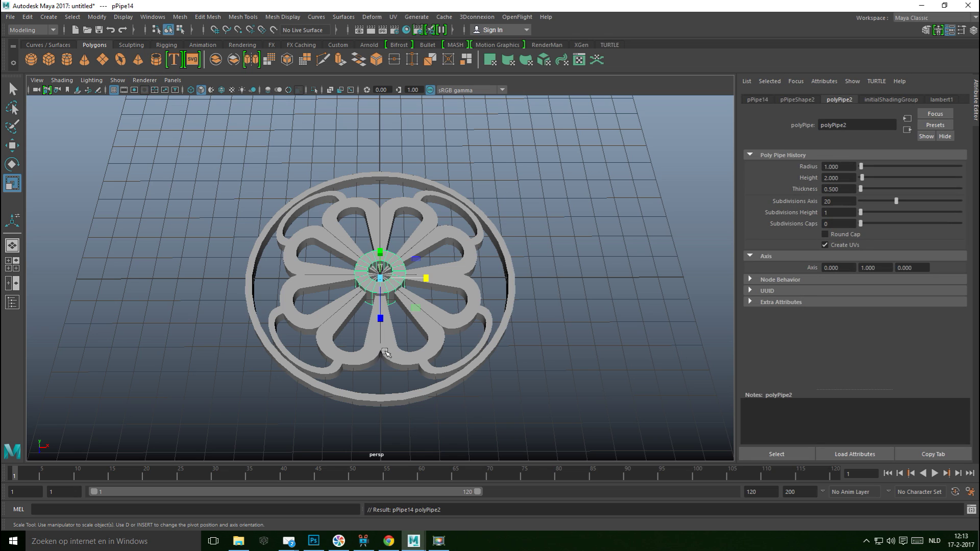
{"action": "left_click_drag", "start_coordinate": [375, 366], "coordinate": [375, 306], "text": "alt"}
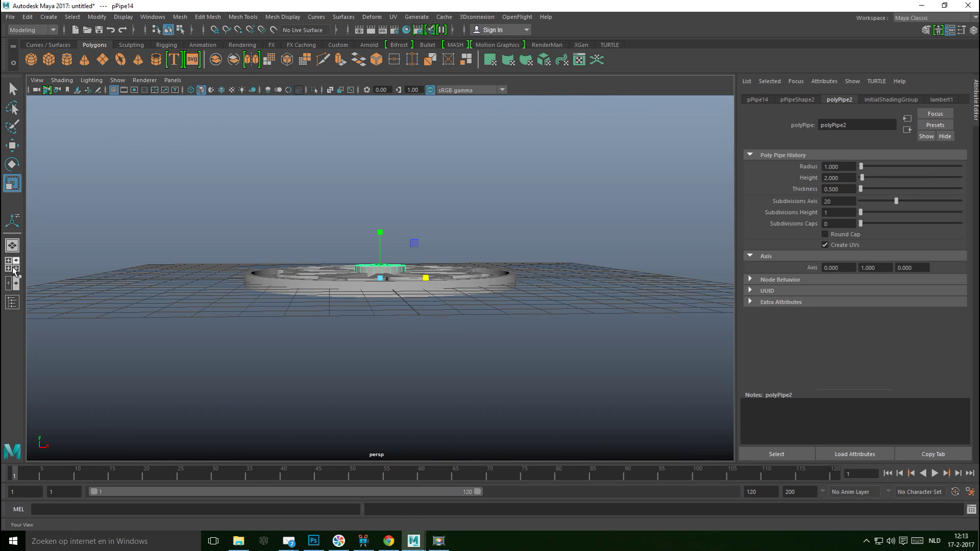
{"action": "left_click", "coordinate": [13, 264]}
{"action": "key", "text": "space"}
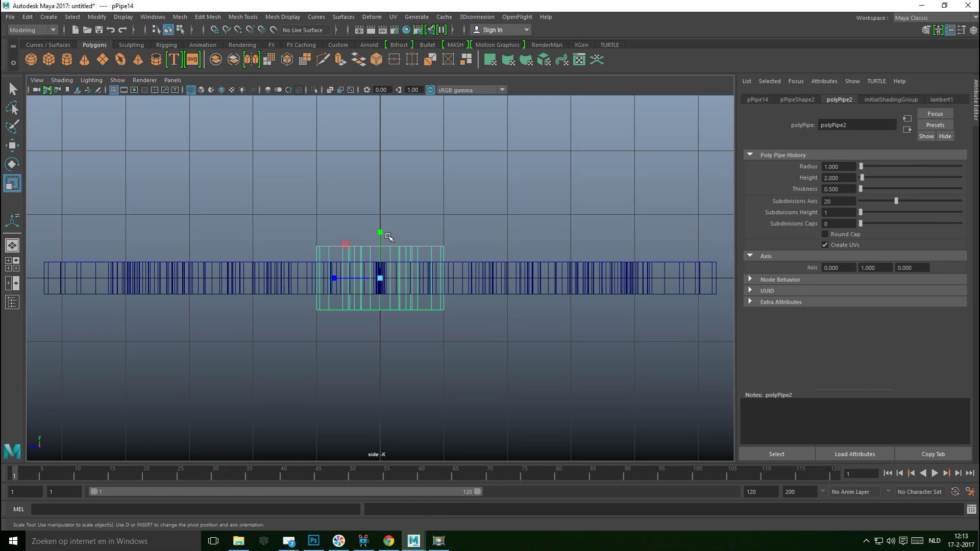
{"action": "left_click_drag", "start_coordinate": [380, 233], "coordinate": [381, 254]}
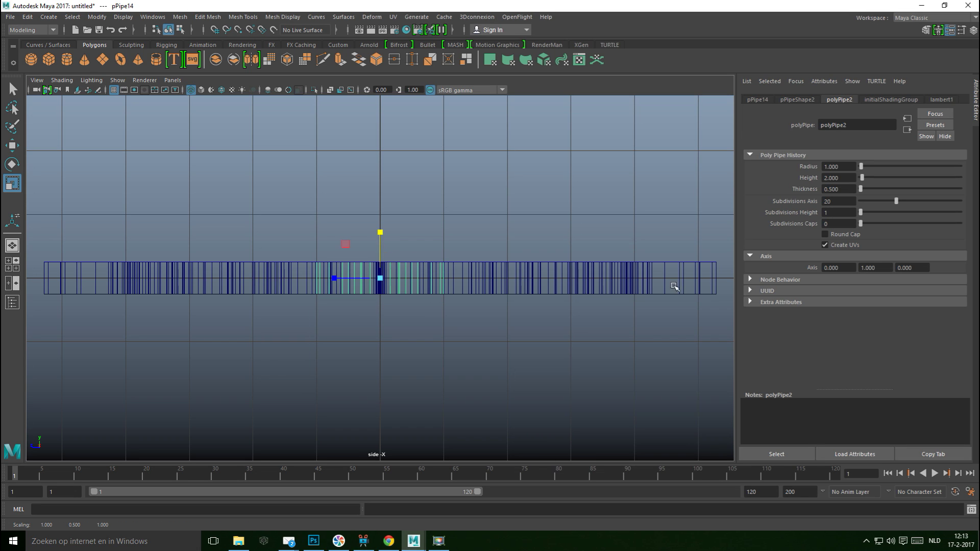
Set the center pipe's axis subdivisions to 40 and check its fit over the flower's center
{"action": "double_click", "coordinate": [842, 201]}
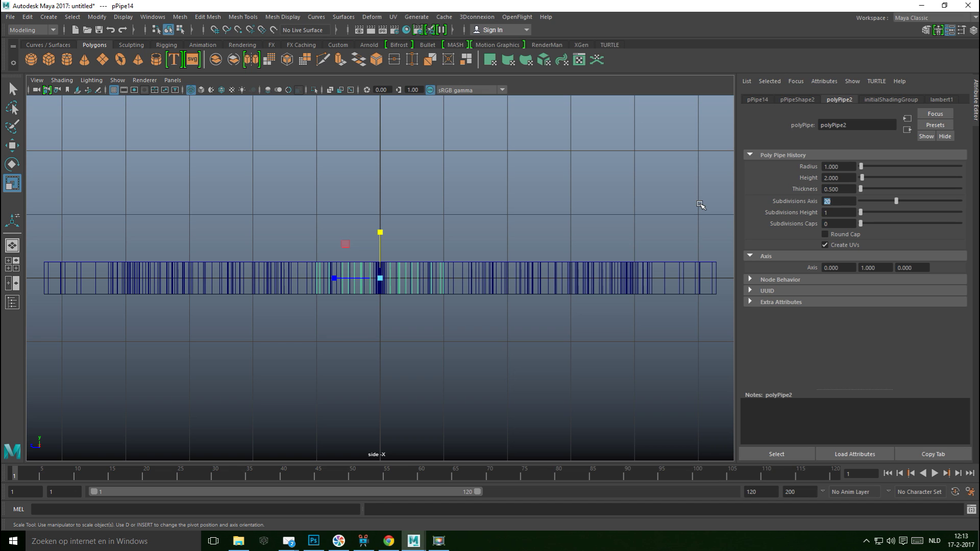
{"action": "key", "text": "Return"}
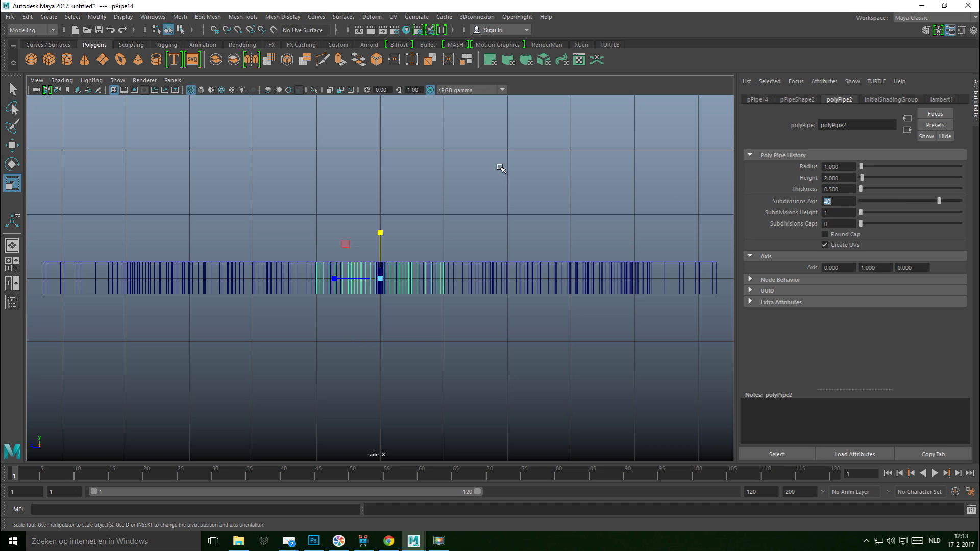
{"action": "left_click", "coordinate": [12, 264]}
{"action": "key", "text": "space"}
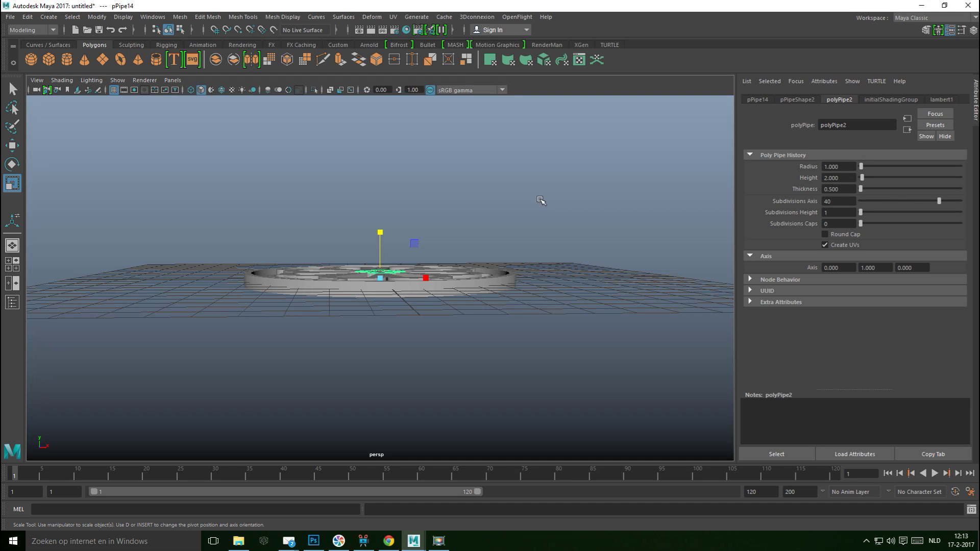
{"action": "left_click_drag", "start_coordinate": [490, 245], "coordinate": [465, 322], "text": "alt"}
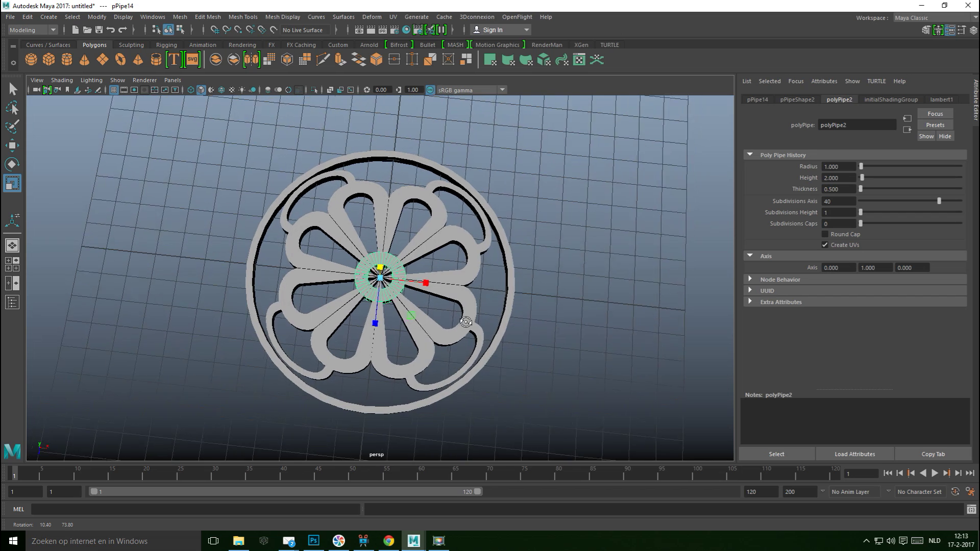
{"action": "left_click", "coordinate": [12, 263]}
{"action": "key", "text": "space"}
{"action": "scroll", "coordinate": [368, 284], "scroll_direction": "up", "scroll_amount": 3}
{"action": "middle_click_drag", "start_coordinate": [415, 278], "coordinate": [512, 351], "text": "alt"}
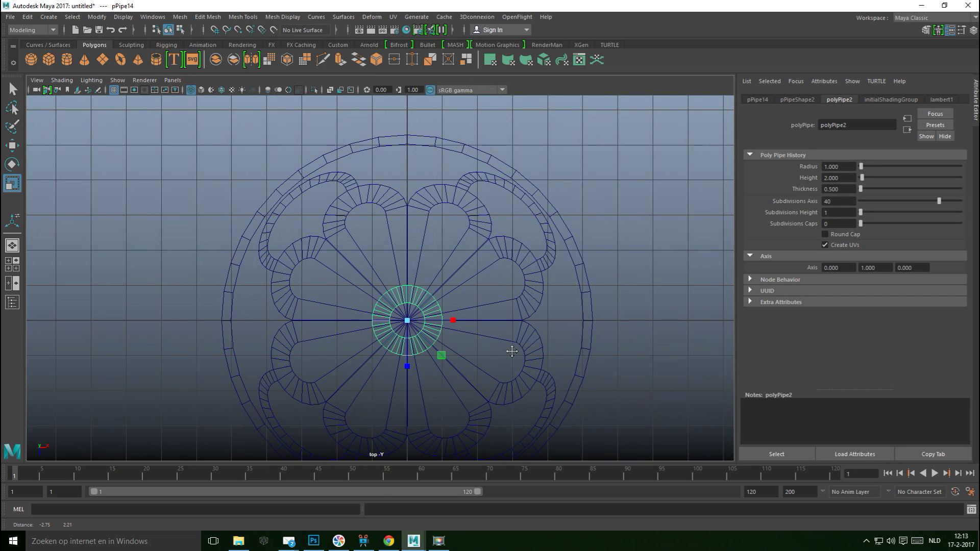
Bevel the top outer edge loop of the center ring with a fraction of 0.1
{"action": "left_click", "coordinate": [12, 264]}
{"action": "key", "text": "space"}
{"action": "scroll", "coordinate": [549, 237], "scroll_direction": "up", "scroll_amount": 5}
{"action": "left_click_drag", "start_coordinate": [549, 236], "coordinate": [304, 297], "text": "alt"}
{"action": "right_click_drag", "start_coordinate": [356, 242], "coordinate": [355, 214]}
{"action": "double_click", "coordinate": [381, 318]}
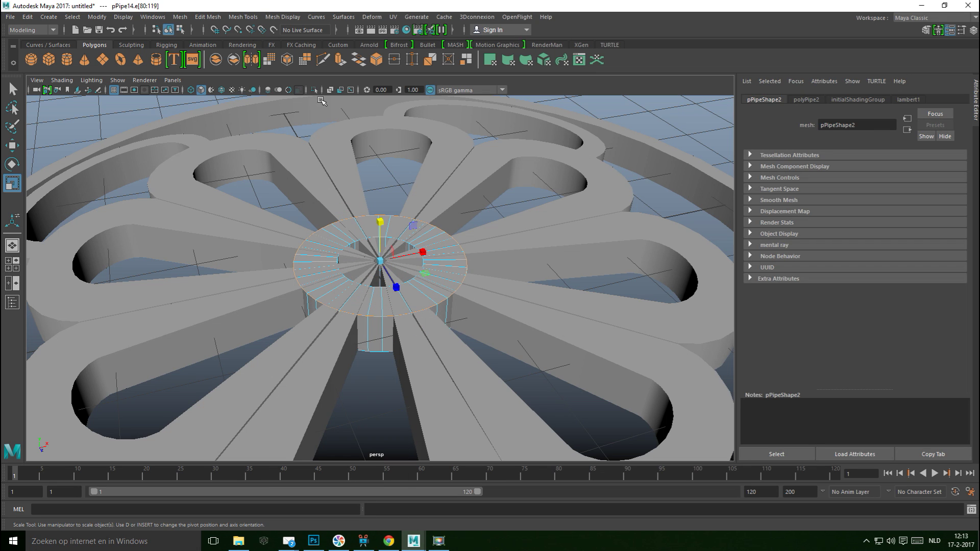
{"action": "left_click", "coordinate": [210, 20]}
{"action": "left_click", "coordinate": [252, 53]}
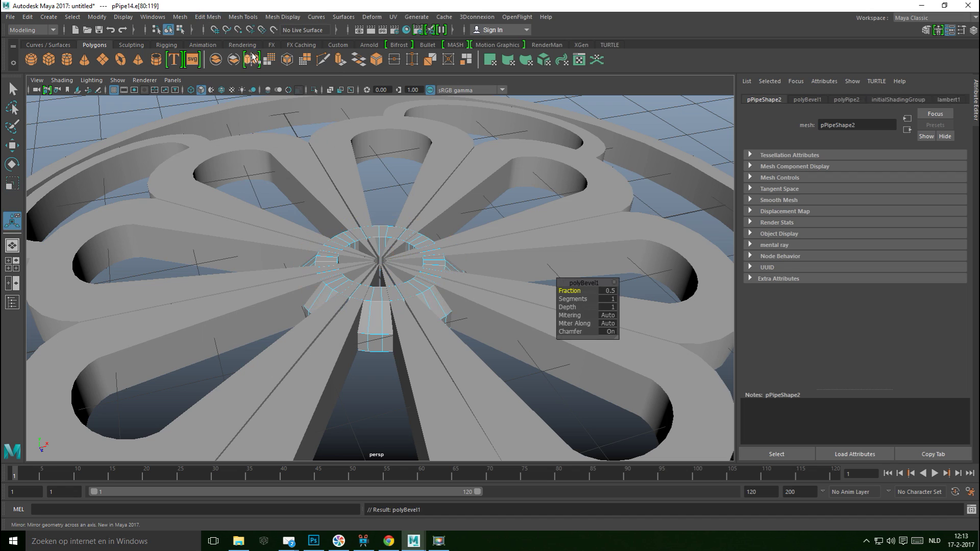
{"action": "left_click", "coordinate": [607, 291]}
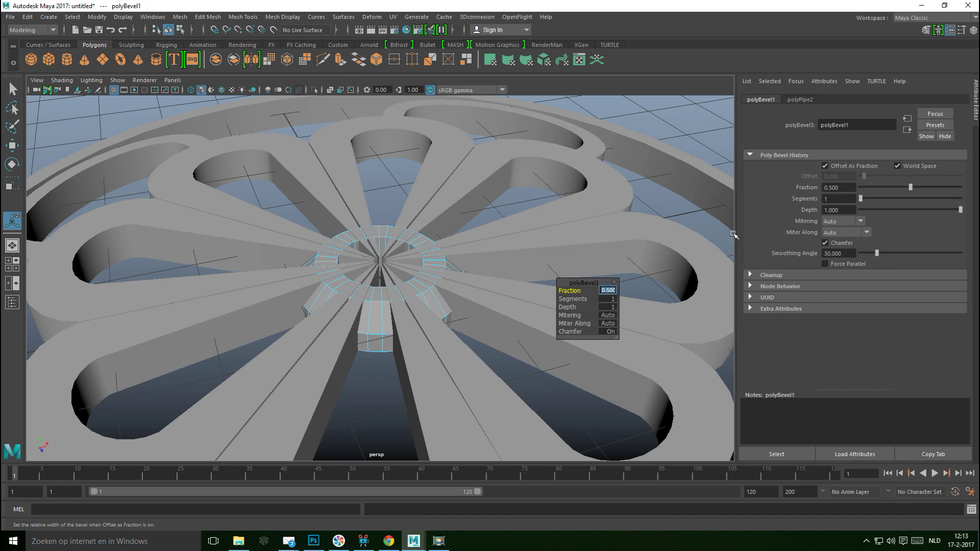
{"action": "type", "text": "0.1"}
{"action": "key", "text": "Return"}
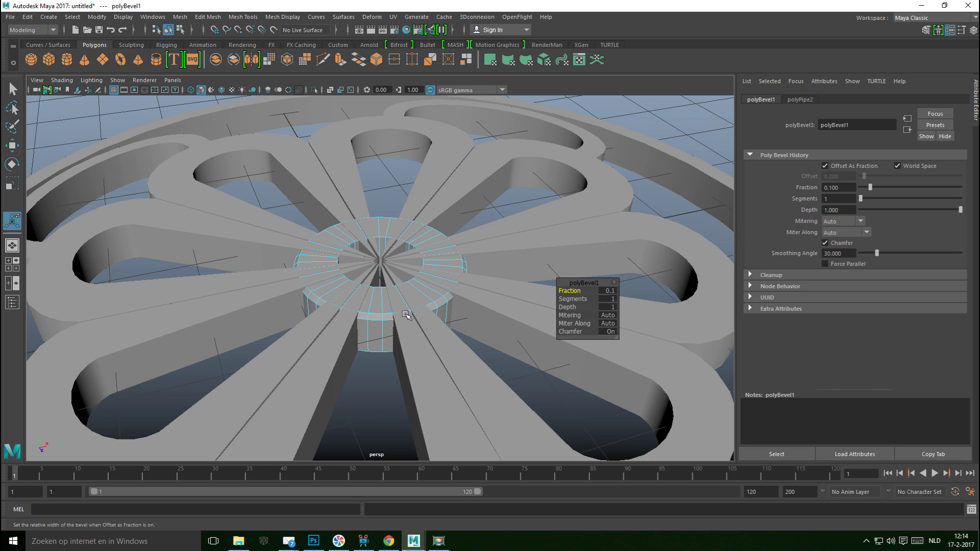
Raise the whole center ring in Y so its bevel sits slightly above the flower, and view it from the side
{"action": "left_click_drag", "start_coordinate": [418, 330], "coordinate": [388, 308], "text": "alt"}
{"action": "right_click_drag", "start_coordinate": [384, 308], "coordinate": [376, 315]}
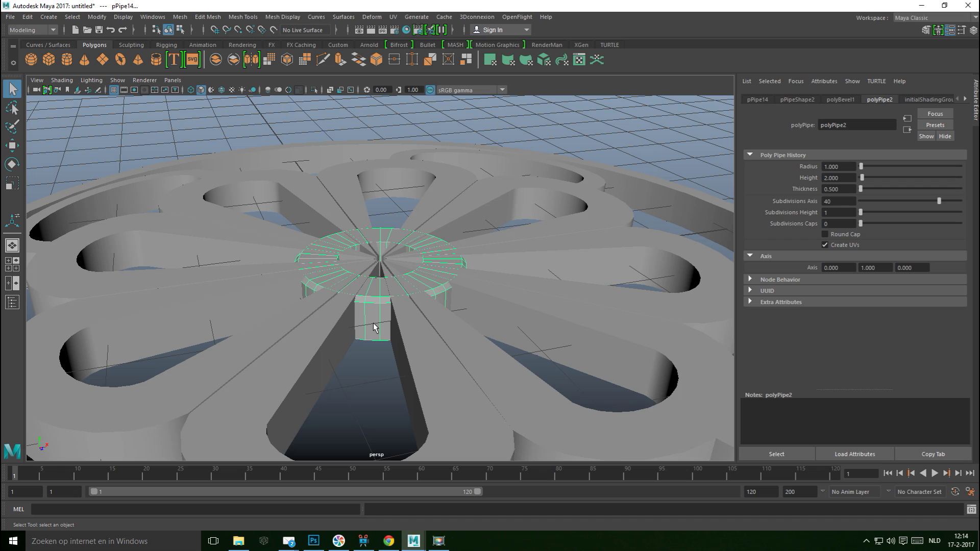
{"action": "key", "text": "w"}
{"action": "left_click_drag", "start_coordinate": [380, 231], "coordinate": [380, 227]}
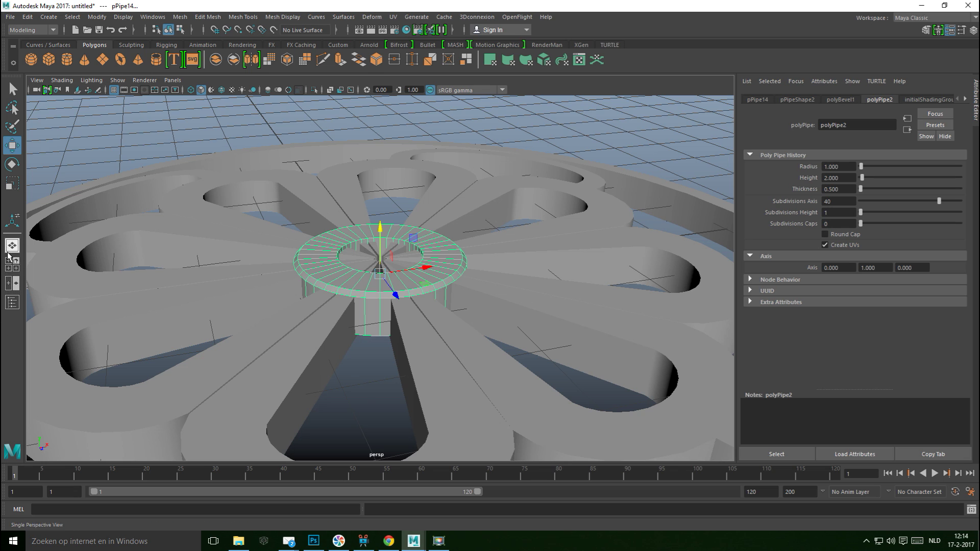
{"action": "left_click", "coordinate": [12, 264]}
{"action": "key", "text": "space"}
{"action": "scroll", "coordinate": [383, 306], "scroll_direction": "up", "scroll_amount": 3}
{"action": "right_click_drag", "start_coordinate": [387, 236], "coordinate": [337, 238]}
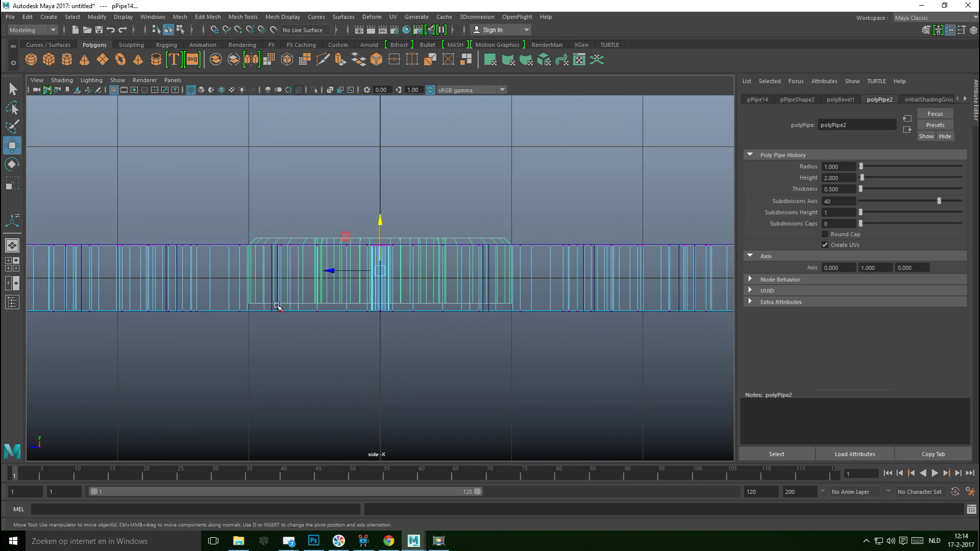
{"action": "left_click", "coordinate": [312, 240]}
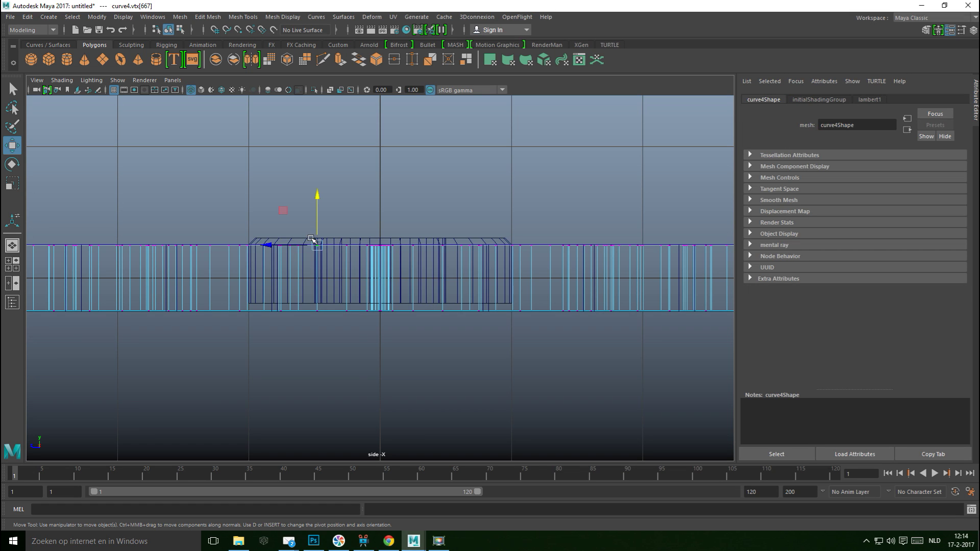
{"action": "left_click", "coordinate": [351, 236]}
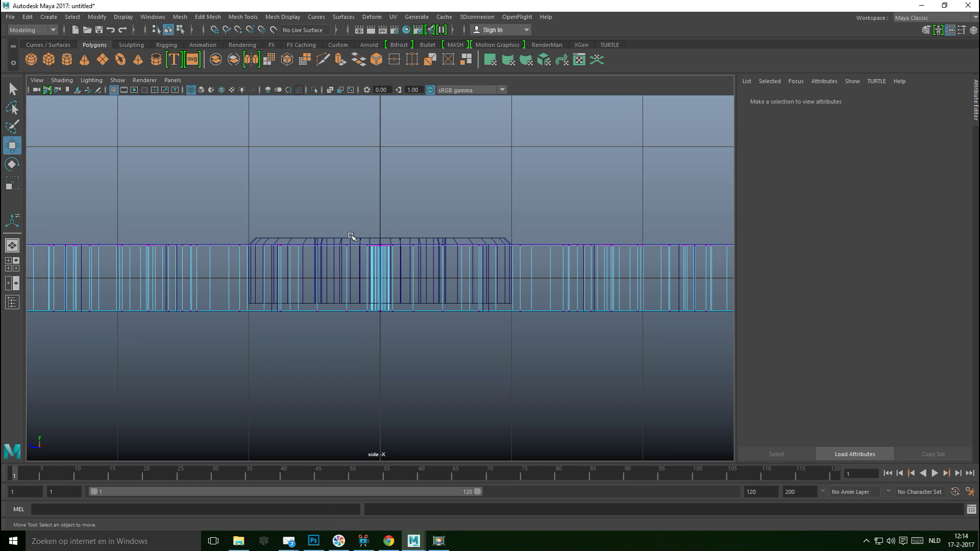
{"action": "scroll", "coordinate": [443, 210], "scroll_direction": "up", "scroll_amount": 2}
{"action": "right_click_drag", "start_coordinate": [453, 222], "coordinate": [471, 212]}
{"action": "left_click_drag", "start_coordinate": [509, 186], "coordinate": [584, 387]}
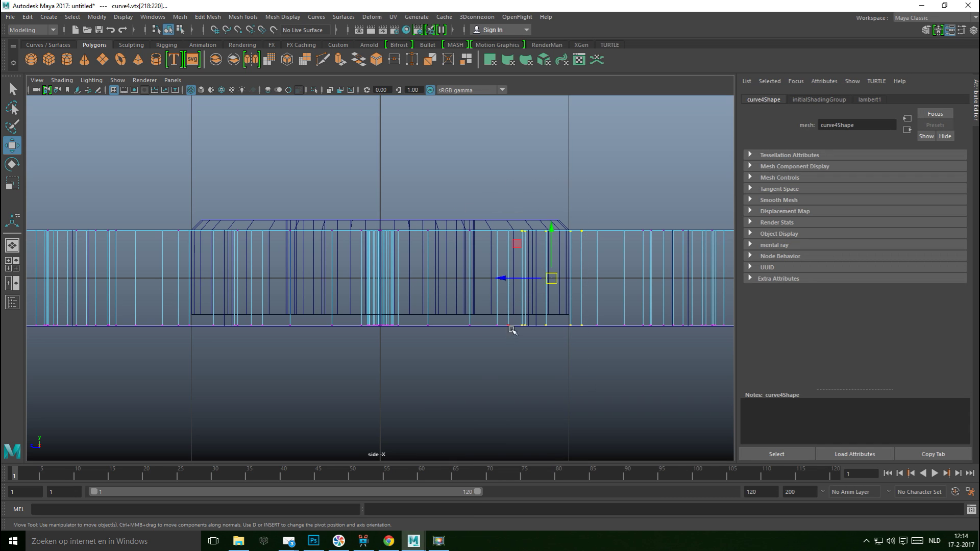
{"action": "right_click_drag", "start_coordinate": [441, 287], "coordinate": [441, 285]}
{"action": "left_click_drag", "start_coordinate": [519, 222], "coordinate": [391, 247]}
{"action": "left_click", "coordinate": [544, 406]}
{"action": "key", "text": "q"}
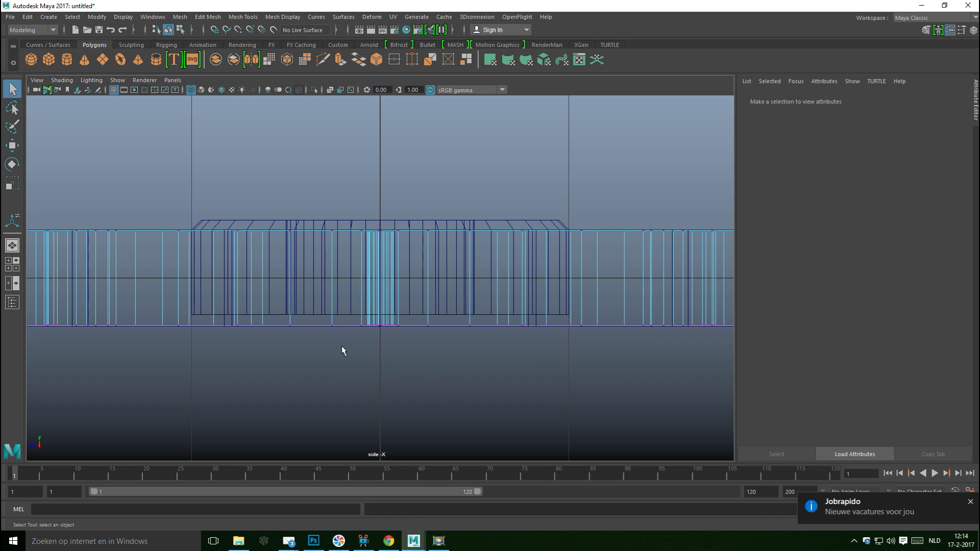
{"action": "left_click_drag", "start_coordinate": [368, 243], "coordinate": [388, 240]}
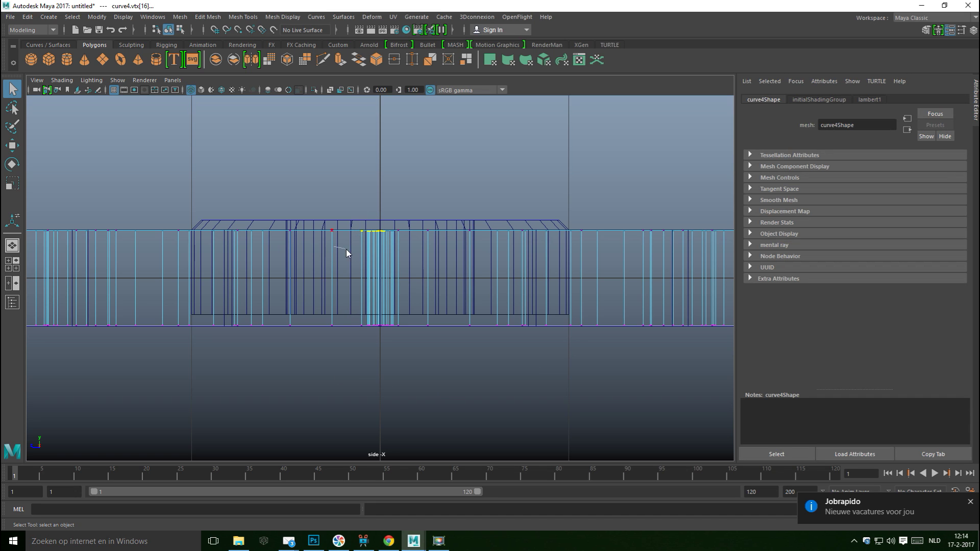
Snap all bottom vertices of the center ring down in Y to the flower's underside
{"action": "left_click", "coordinate": [344, 248]}
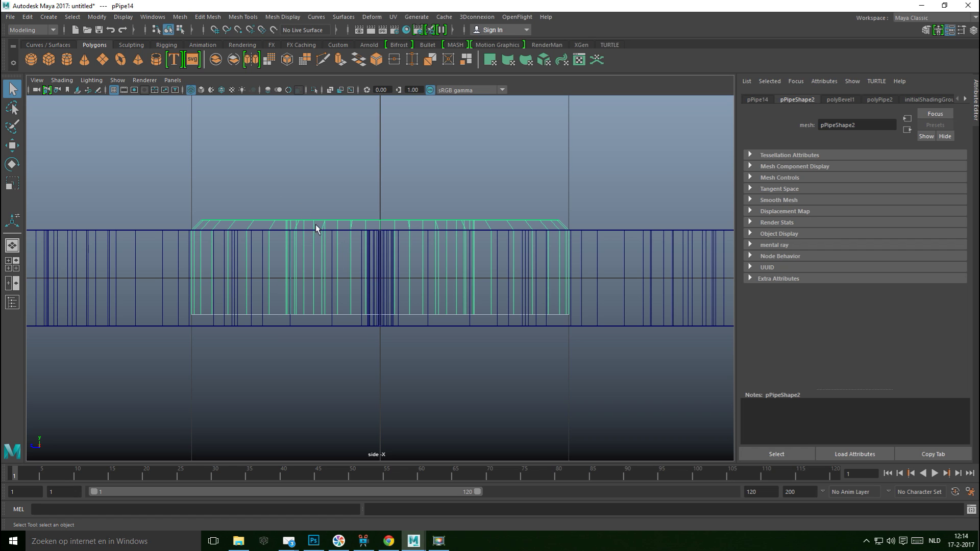
{"action": "right_click_drag", "start_coordinate": [318, 225], "coordinate": [279, 221]}
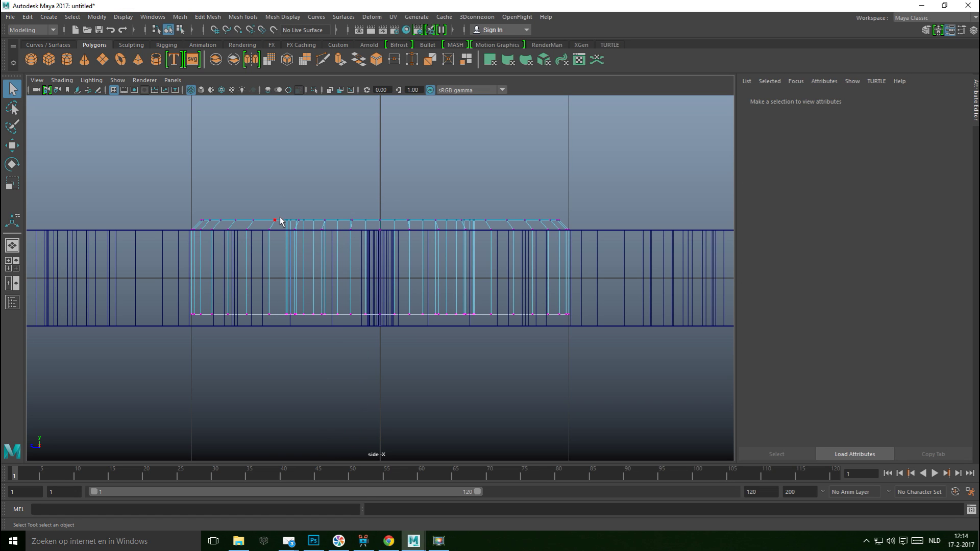
{"action": "left_click_drag", "start_coordinate": [286, 325], "coordinate": [734, 416]}
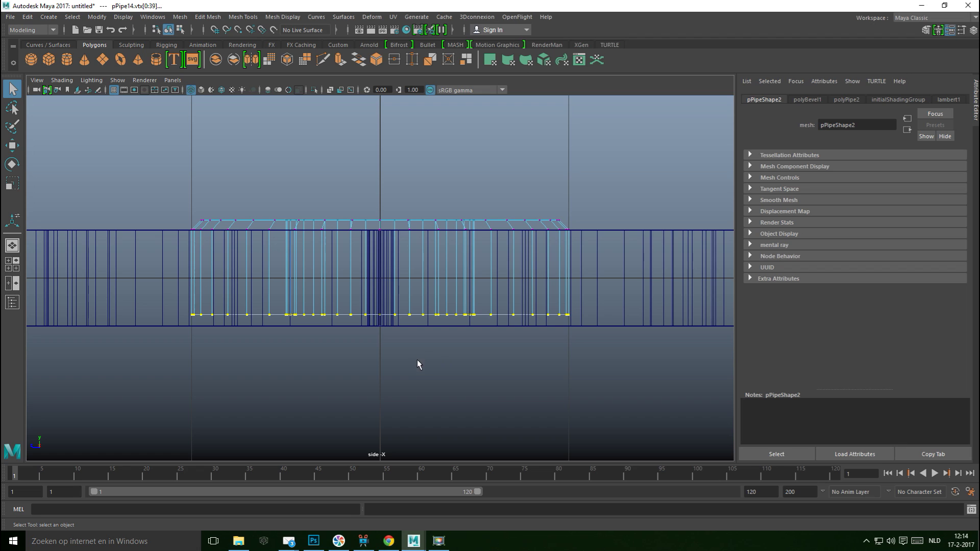
{"action": "key", "text": "w"}
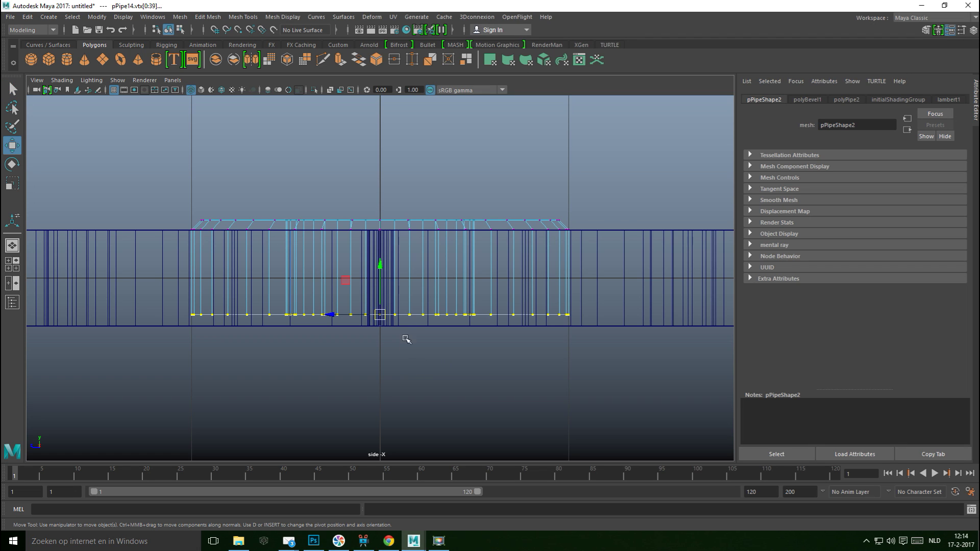
{"action": "left_click_drag", "start_coordinate": [381, 266], "coordinate": [380, 312]}
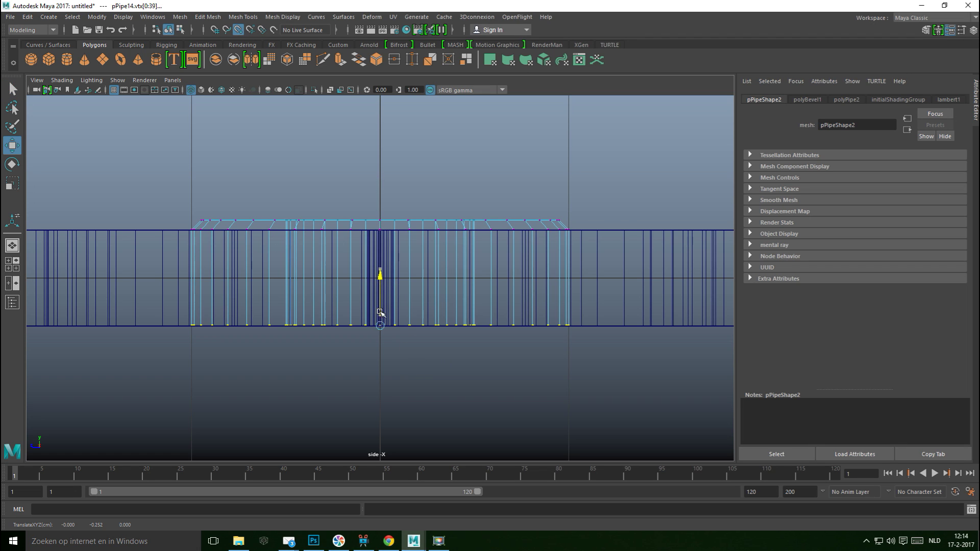
Examine in perspective how the beveled center ring sits on the flower
{"action": "key", "text": "space"}
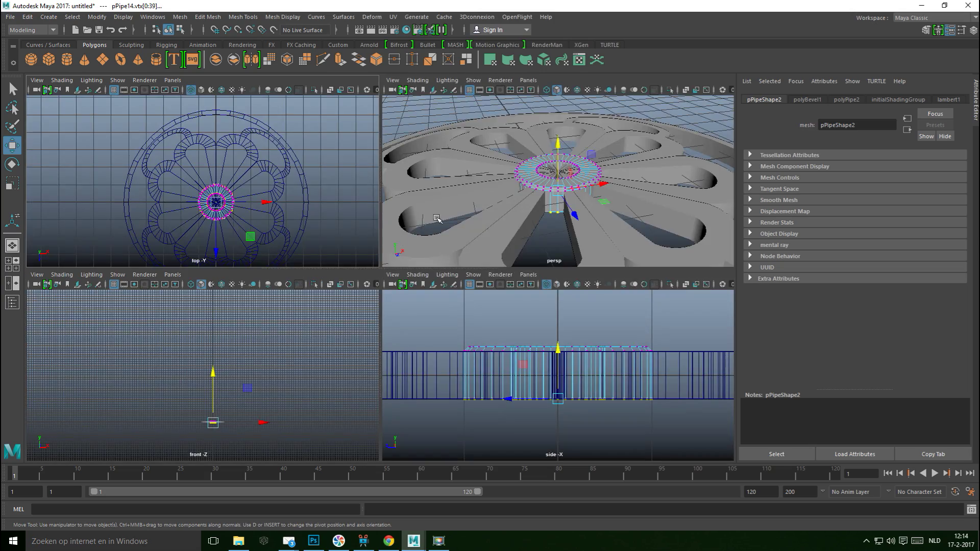
{"action": "key", "text": "space"}
{"action": "scroll", "coordinate": [502, 280], "scroll_direction": "down", "scroll_amount": 5}
{"action": "left_click_drag", "start_coordinate": [486, 289], "coordinate": [488, 250], "text": "alt"}
{"action": "scroll", "coordinate": [469, 313], "scroll_direction": "up", "scroll_amount": 3}
{"action": "scroll", "coordinate": [464, 323], "scroll_direction": "up", "scroll_amount": 6}
{"action": "left_click", "coordinate": [548, 305]}
{"action": "right_click", "coordinate": [488, 250]}
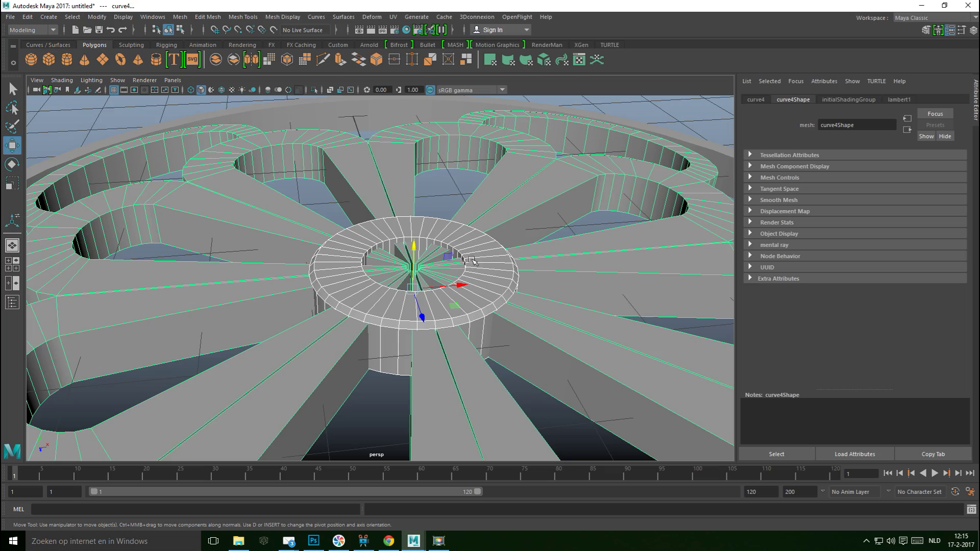
{"action": "scroll", "coordinate": [482, 327], "scroll_direction": "down", "scroll_amount": 5}
{"action": "scroll", "coordinate": [470, 328], "scroll_direction": "down", "scroll_amount": 2}
{"action": "left_click_drag", "start_coordinate": [471, 328], "coordinate": [463, 335], "text": "alt"}
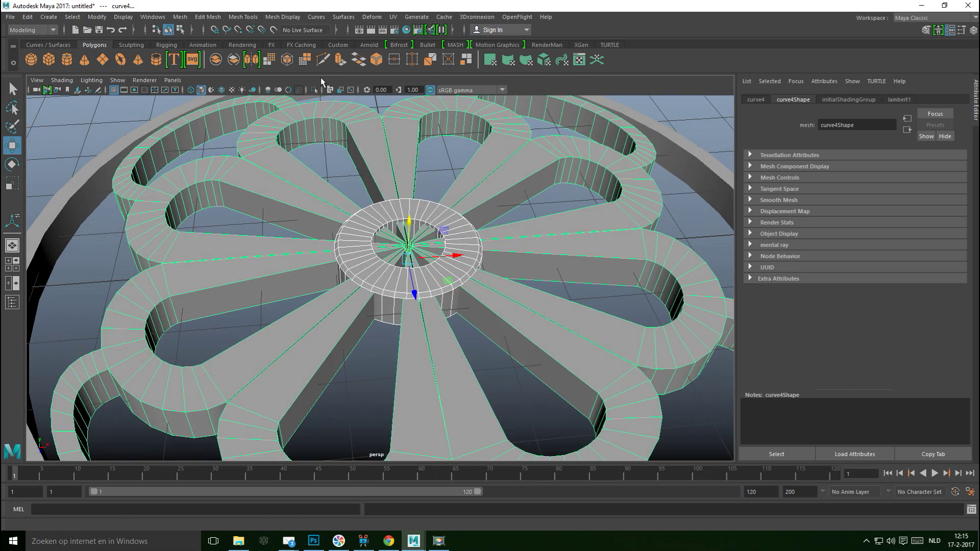
Insert two equally spaced edge loops around the top face of the center ring using the multiple edge loops setting
{"action": "left_click", "coordinate": [243, 18]}
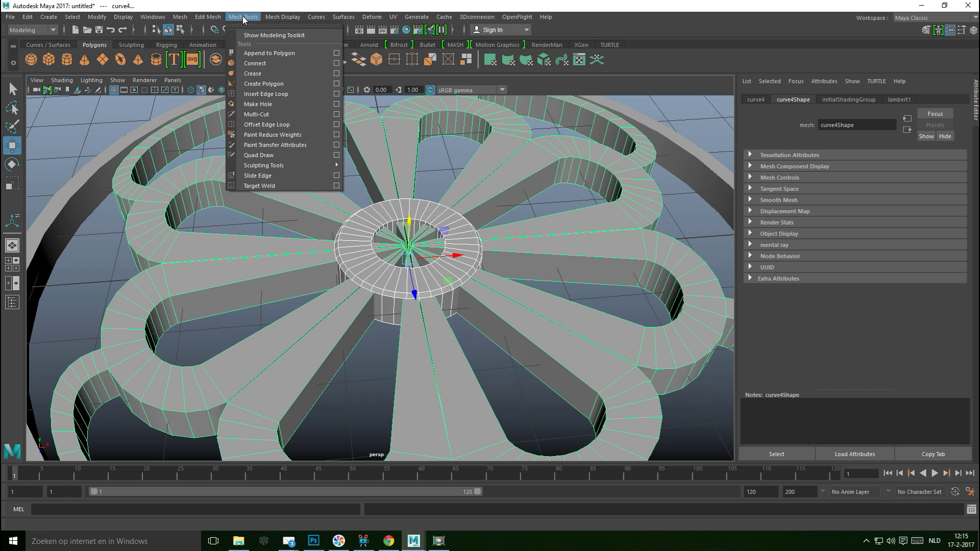
{"action": "left_click", "coordinate": [336, 94]}
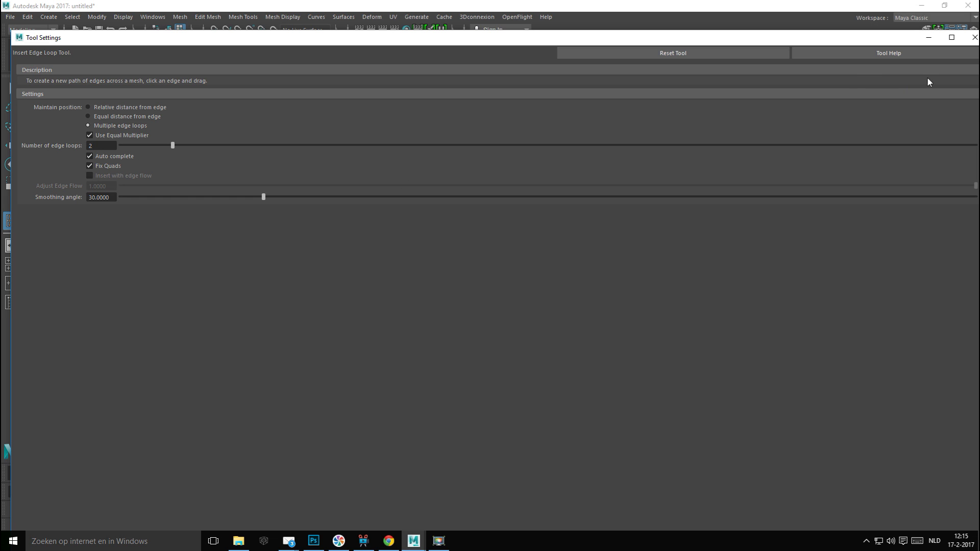
{"action": "left_click", "coordinate": [928, 37]}
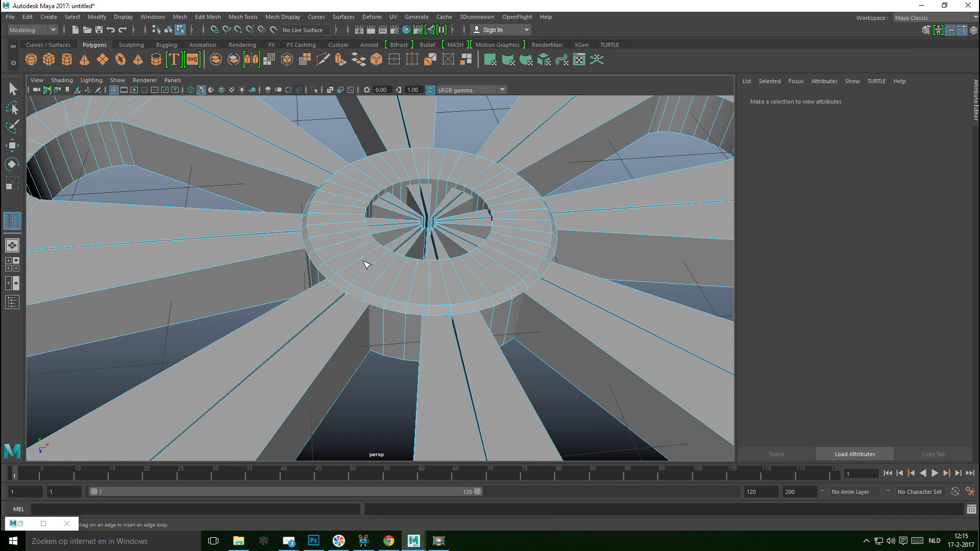
{"action": "left_click", "coordinate": [367, 269]}
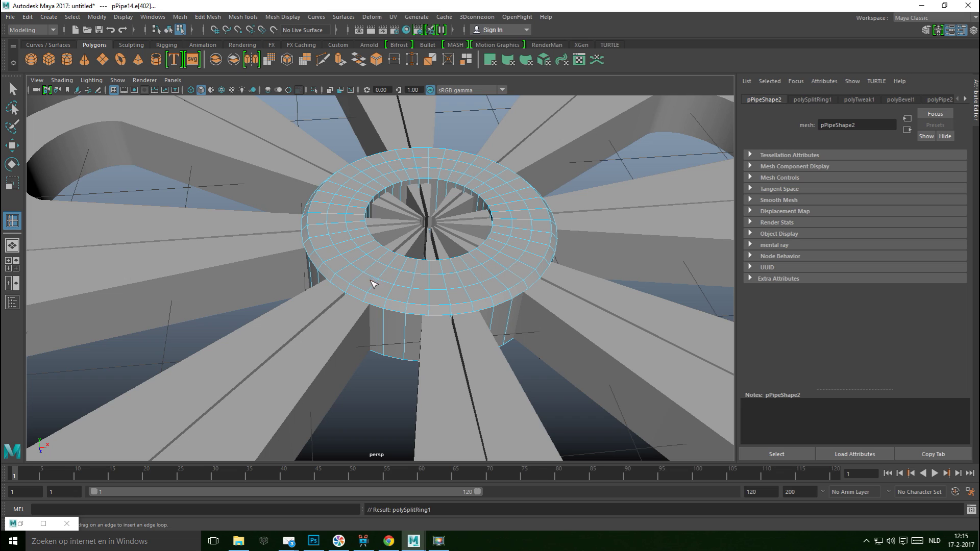
Extrude the middle face loop on the center ring's top and lower it about 0.18 to form a circular groove
{"action": "key", "text": "q"}
{"action": "right_click_drag", "start_coordinate": [355, 236], "coordinate": [359, 264]}
{"action": "left_click", "coordinate": [366, 266]}
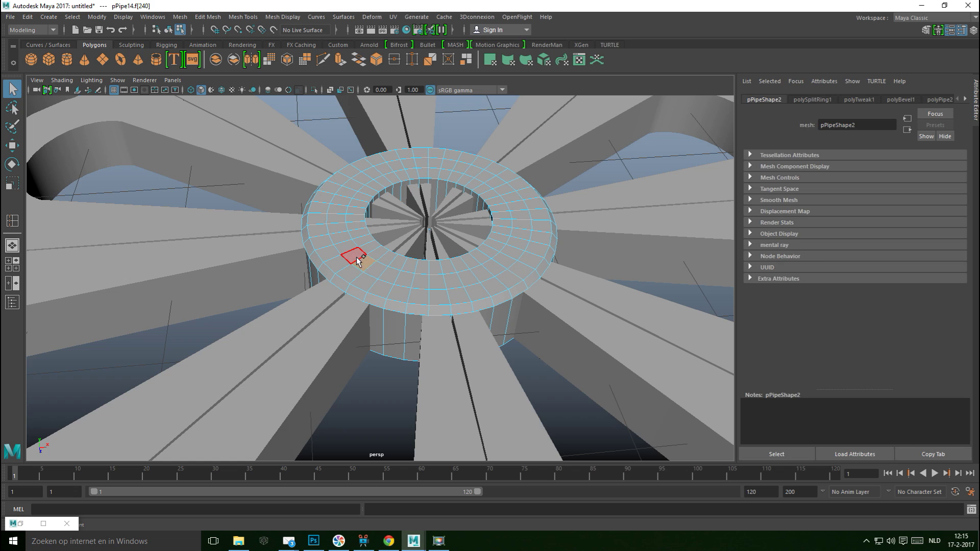
{"action": "double_click", "coordinate": [355, 256], "text": "shift"}
{"action": "key", "text": "ctrl+e"}
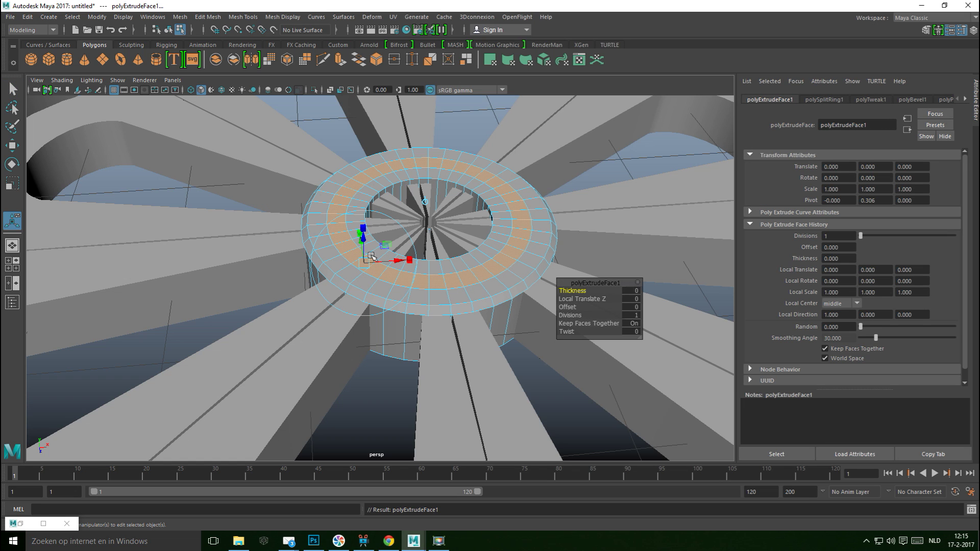
{"action": "key", "text": "w"}
{"action": "left_click_drag", "start_coordinate": [430, 181], "coordinate": [430, 190]}
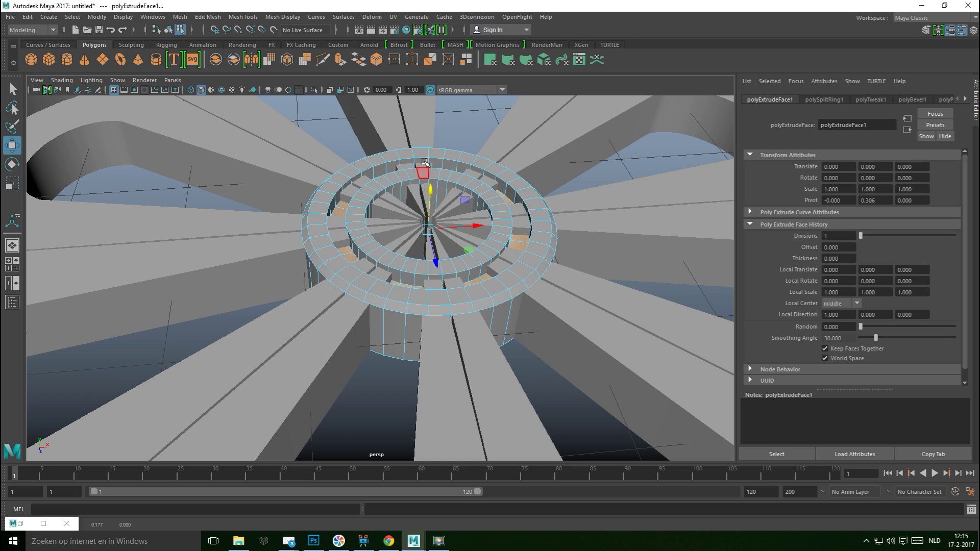
{"action": "right_click_drag", "start_coordinate": [448, 153], "coordinate": [473, 144]}
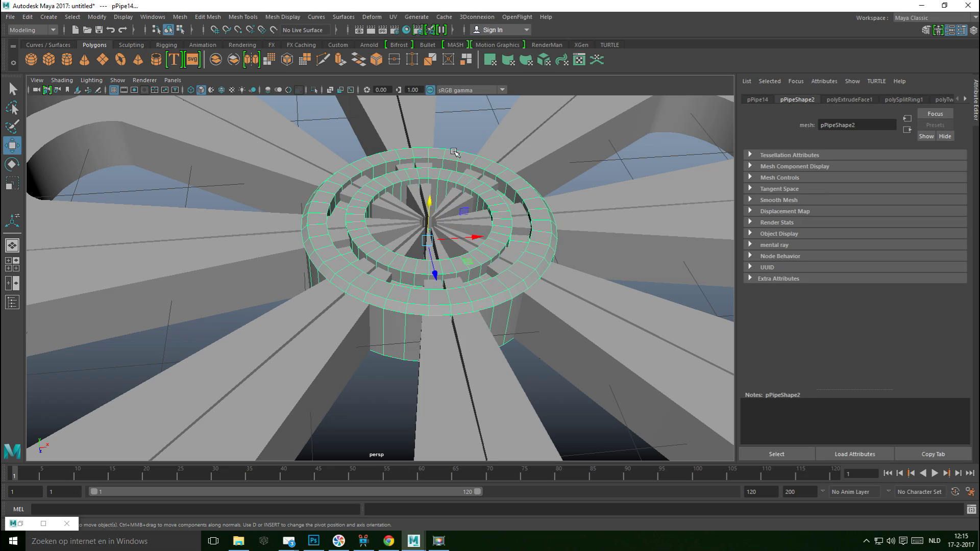
Move the grooved ring from the flower's center along Z to the gap between two petals and the outer ring
{"action": "scroll", "coordinate": [442, 163], "scroll_direction": "down", "scroll_amount": 3}
{"action": "left_click_drag", "start_coordinate": [449, 324], "coordinate": [512, 342], "text": "alt"}
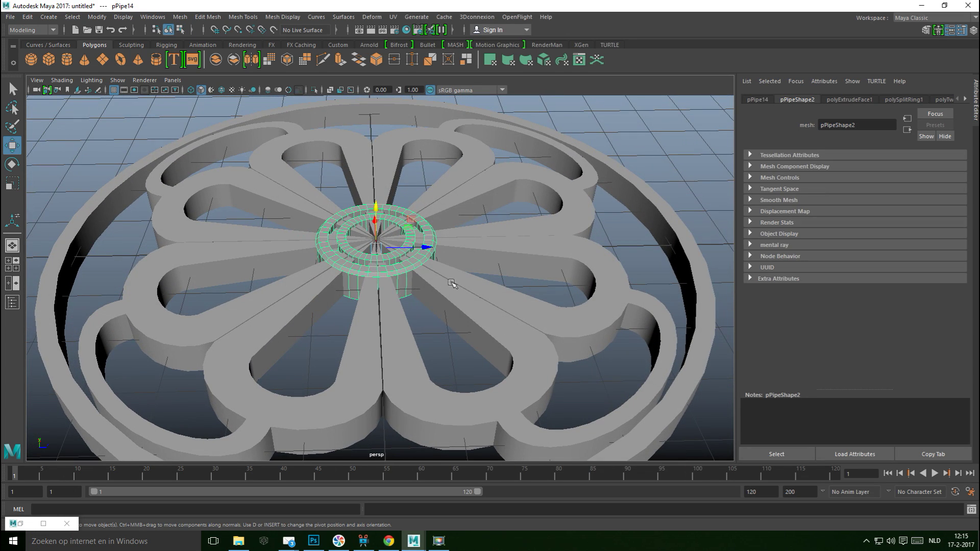
{"action": "left_click_drag", "start_coordinate": [429, 247], "coordinate": [177, 280]}
{"action": "left_click", "coordinate": [12, 264]}
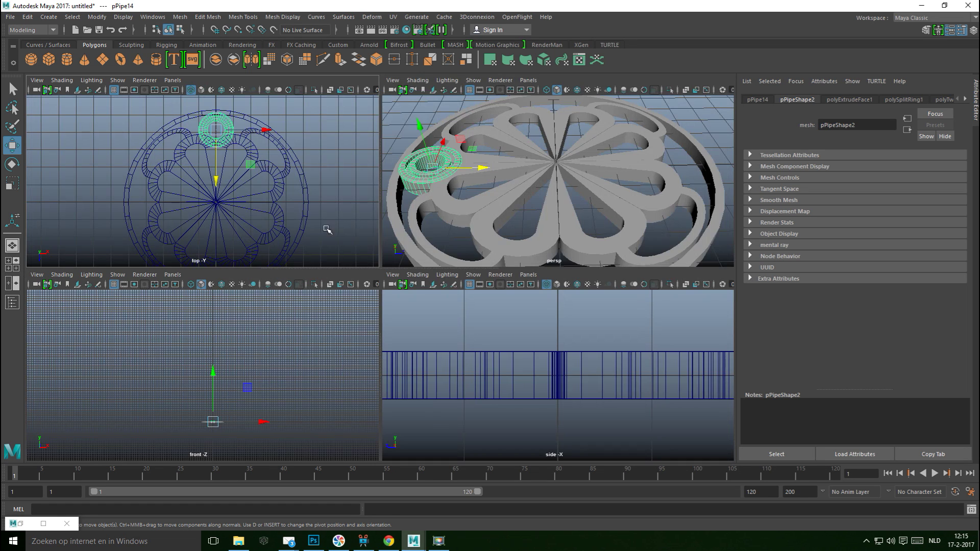
{"action": "key", "text": "space"}
{"action": "scroll", "coordinate": [419, 179], "scroll_direction": "up", "scroll_amount": 5}
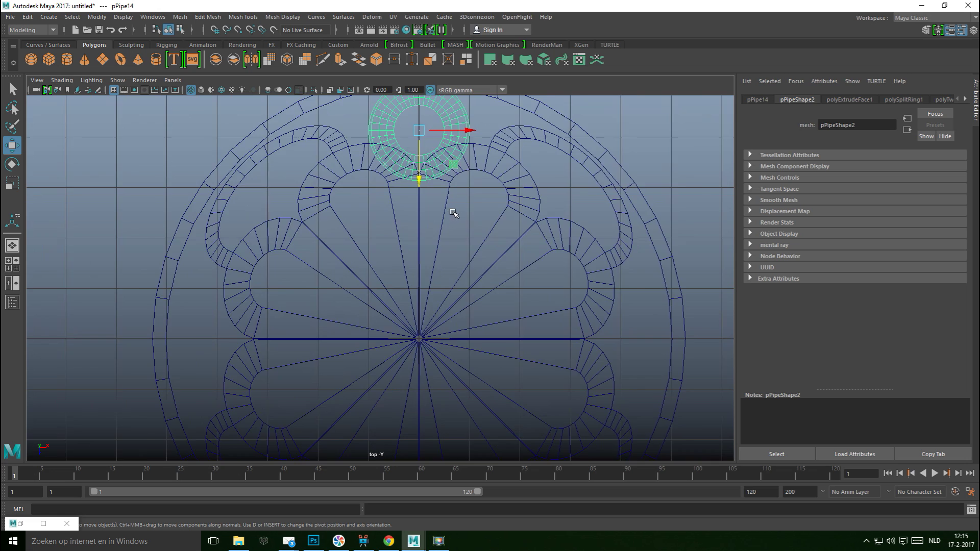
{"action": "middle_click_drag", "start_coordinate": [418, 369], "coordinate": [415, 376], "text": "alt"}
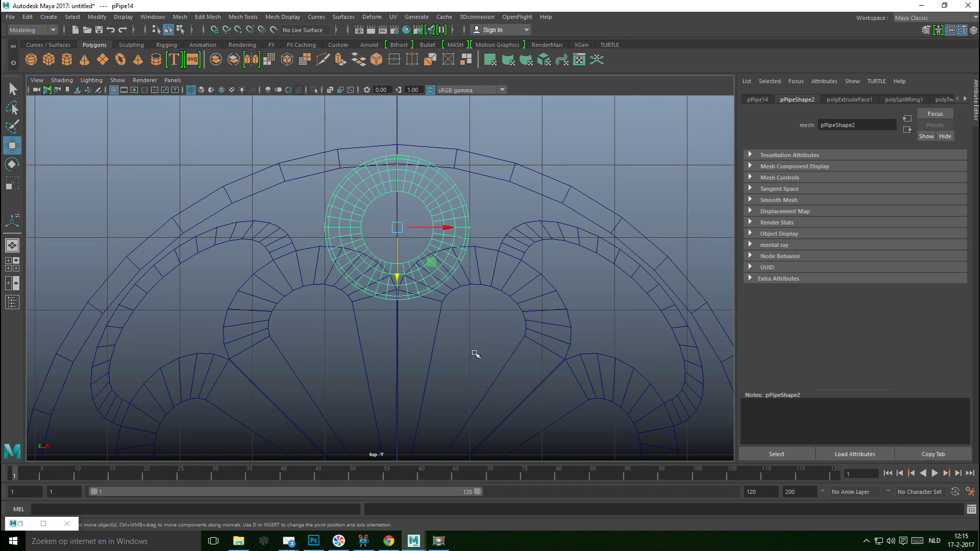
Scale the grooved ring uniformly to about 0.68 and shift it in Z to fit between the outer ring and the two petals
{"action": "key", "text": "r"}
{"action": "left_click_drag", "start_coordinate": [397, 228], "coordinate": [365, 233]}
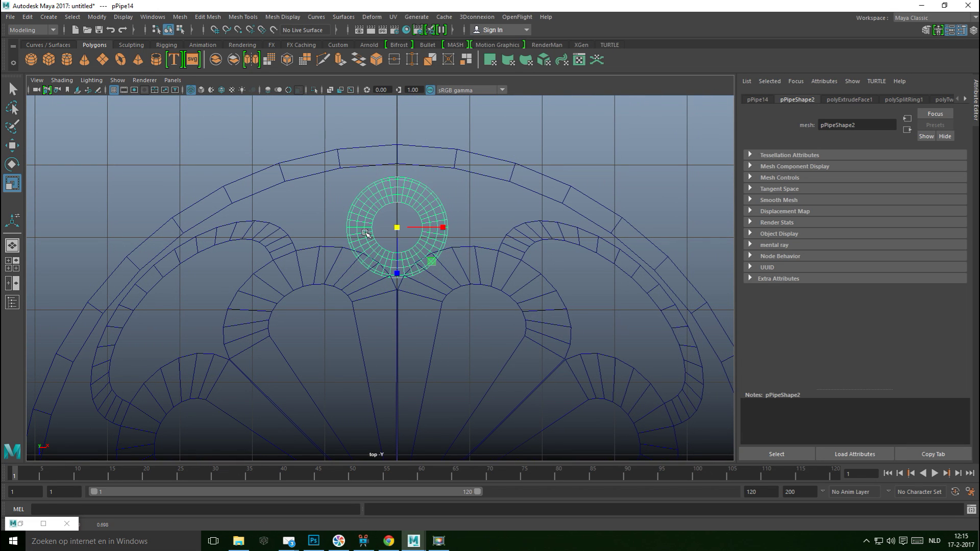
{"action": "key", "text": "w"}
{"action": "left_click_drag", "start_coordinate": [397, 277], "coordinate": [396, 261]}
{"action": "key", "text": "r"}
{"action": "left_click_drag", "start_coordinate": [397, 215], "coordinate": [395, 215]}
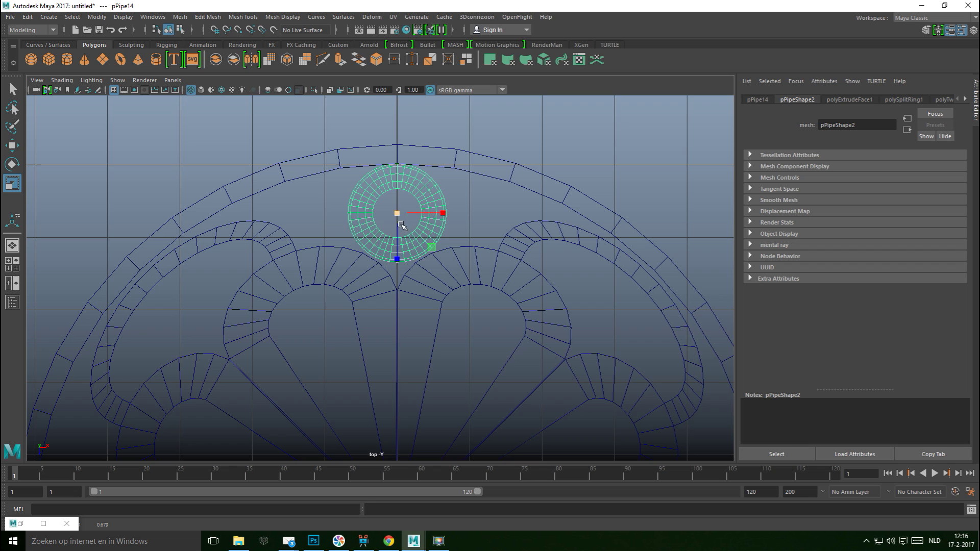
{"action": "key", "text": "w"}
{"action": "left_click_drag", "start_coordinate": [396, 259], "coordinate": [396, 260]}
{"action": "left_click", "coordinate": [12, 264]}
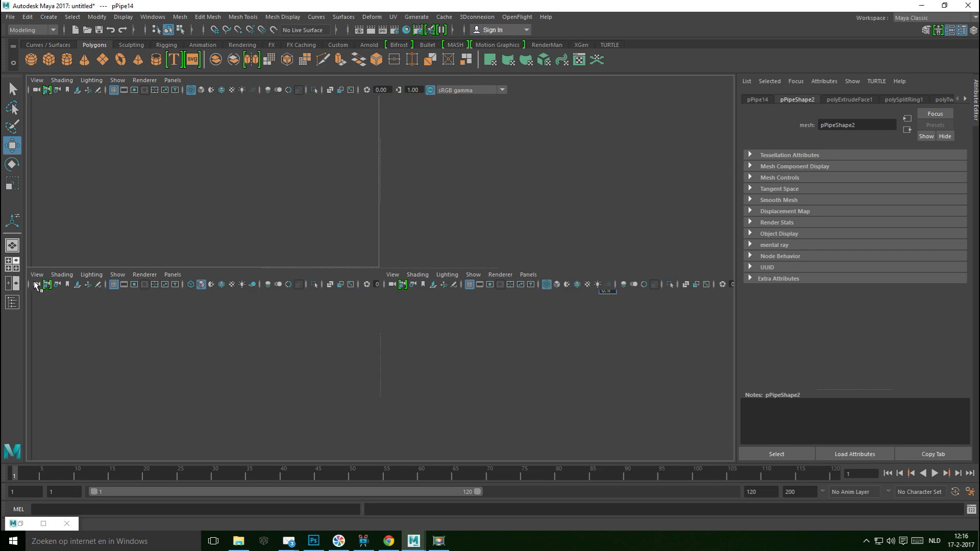
Stretch the grooved ring along Y in the side view to roughly match the height of the surrounding ring
{"action": "key", "text": "space"}
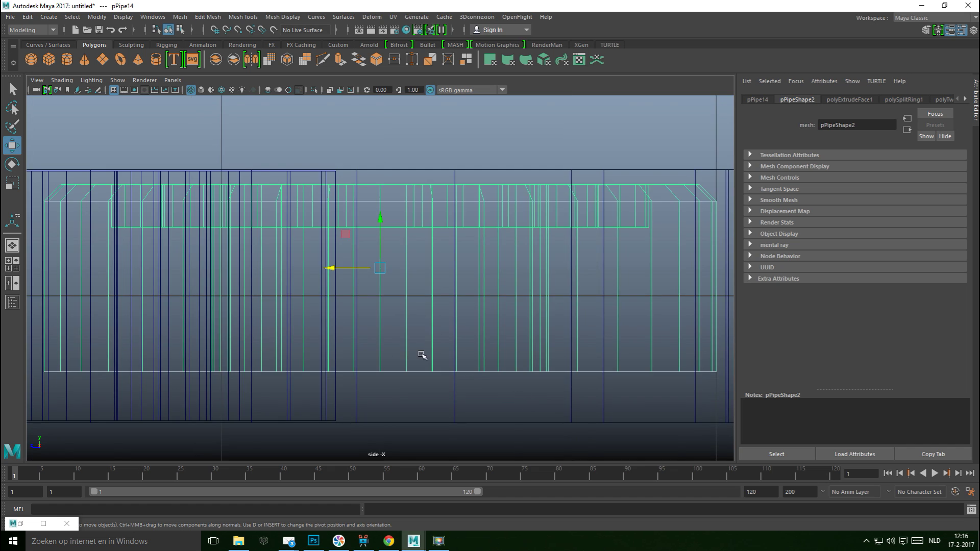
{"action": "scroll", "coordinate": [423, 355], "scroll_direction": "down", "scroll_amount": 5}
{"action": "scroll", "coordinate": [437, 357], "scroll_direction": "up", "scroll_amount": 3}
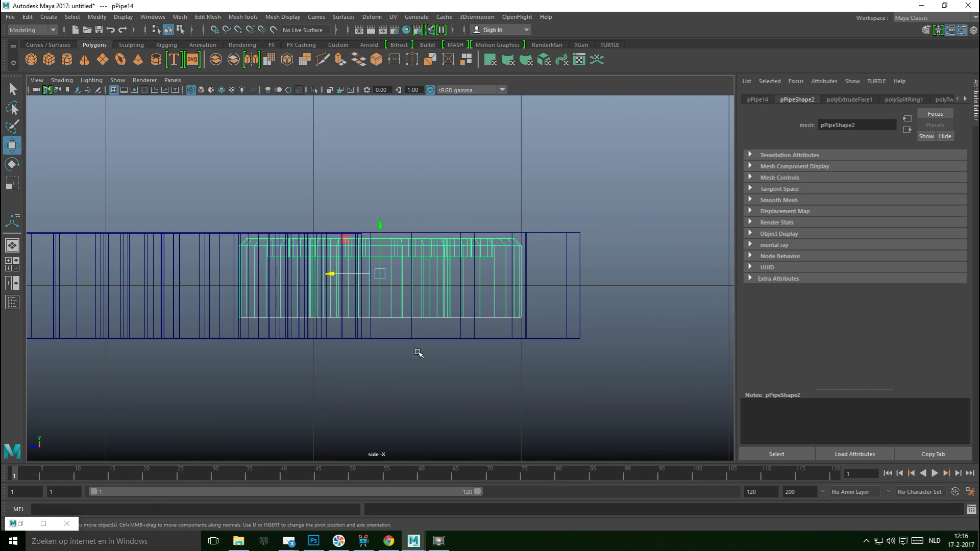
{"action": "key", "text": "r"}
{"action": "left_click_drag", "start_coordinate": [381, 225], "coordinate": [394, 211]}
Lower the grooved ring's bottom vertices slightly to line up with the underside of the outer ring
{"action": "right_click_drag", "start_coordinate": [417, 228], "coordinate": [385, 228]}
{"action": "left_click_drag", "start_coordinate": [213, 331], "coordinate": [536, 405]}
{"action": "key", "text": "w"}
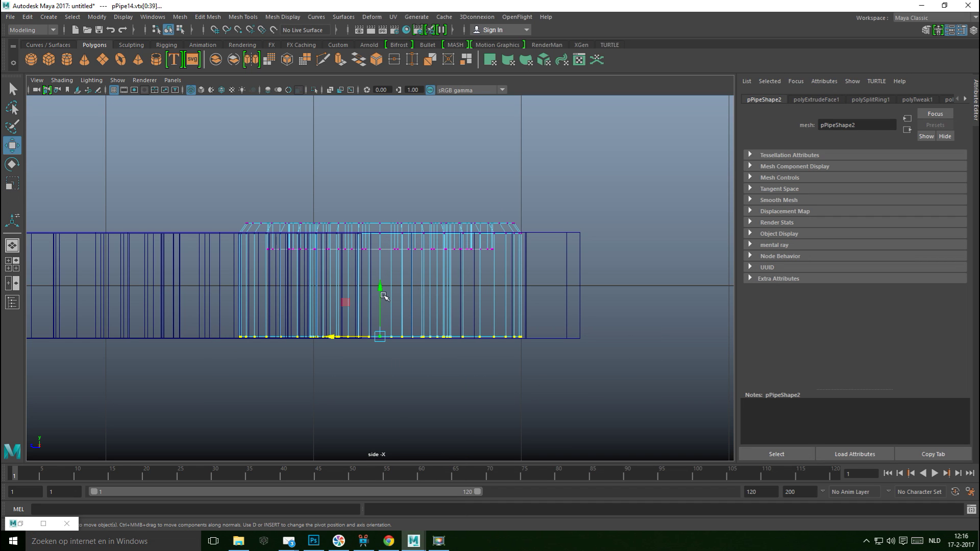
{"action": "left_click_drag", "start_coordinate": [381, 287], "coordinate": [381, 285]}
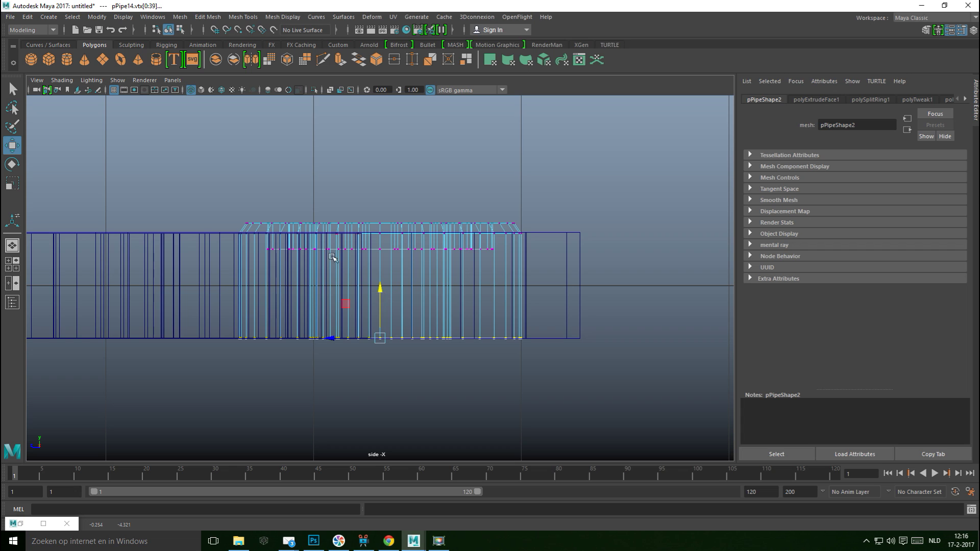
Lower the grooved ring's upper vertices to level its top with the outer ring, and return to object mode
{"action": "left_click_drag", "start_coordinate": [188, 201], "coordinate": [595, 274]}
{"action": "left_click_drag", "start_coordinate": [381, 188], "coordinate": [380, 198]}
{"action": "left_click", "coordinate": [12, 263]}
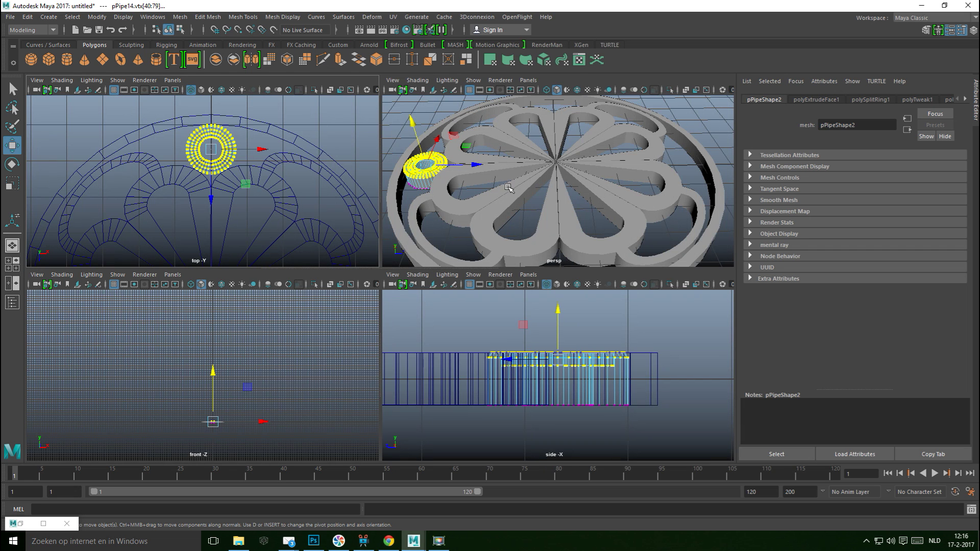
{"action": "key", "text": "f"}
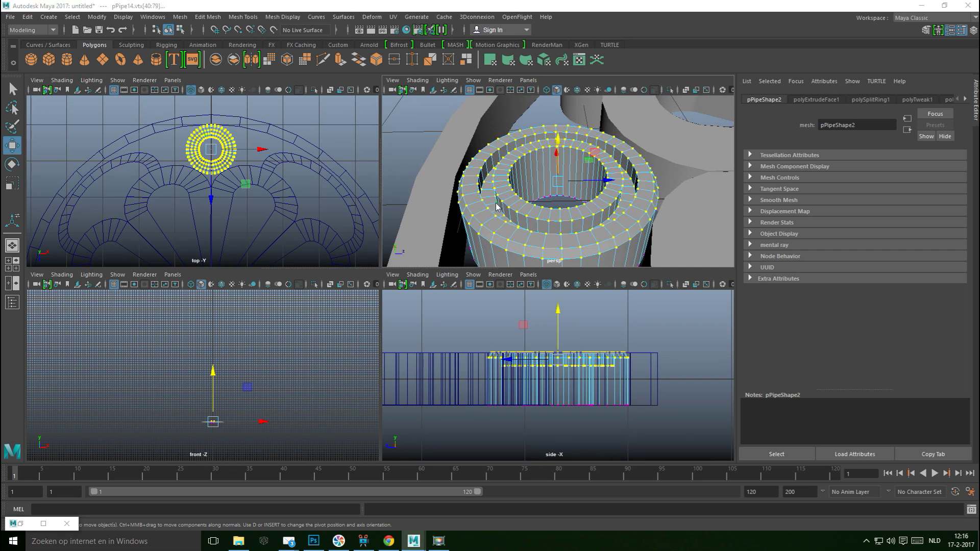
{"action": "key", "text": "space"}
{"action": "scroll", "coordinate": [276, 230], "scroll_direction": "down", "scroll_amount": 5}
{"action": "left_click", "coordinate": [269, 219]}
{"action": "scroll", "coordinate": [273, 228], "scroll_direction": "down", "scroll_amount": 3}
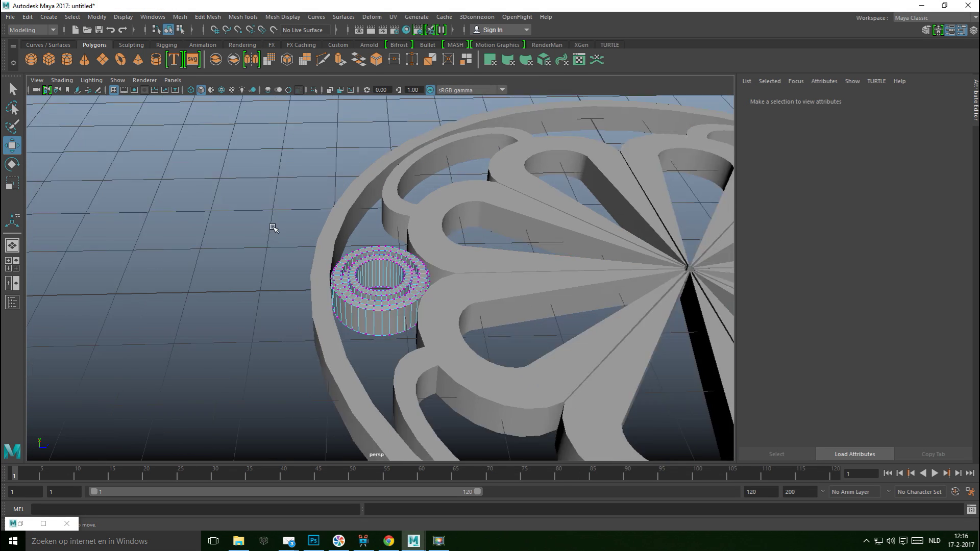
{"action": "right_click_drag", "start_coordinate": [392, 281], "coordinate": [443, 225]}
{"action": "left_click", "coordinate": [391, 199]}
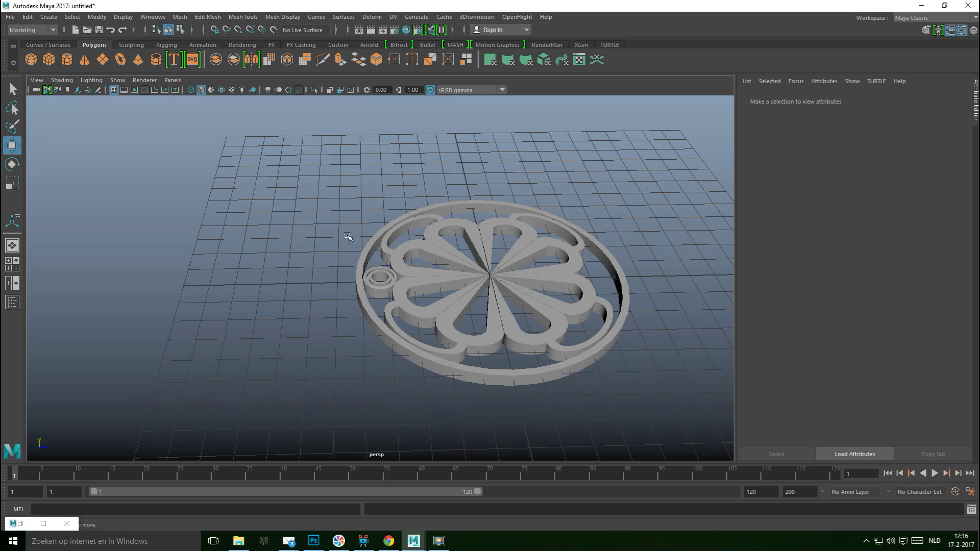
Scale the grooved ring uniformly to about 0.69 so it touches the two petals and the outer ring
{"action": "left_click_drag", "start_coordinate": [389, 322], "coordinate": [312, 376], "text": "alt"}
{"action": "scroll", "coordinate": [406, 378], "scroll_direction": "up", "scroll_amount": 6}
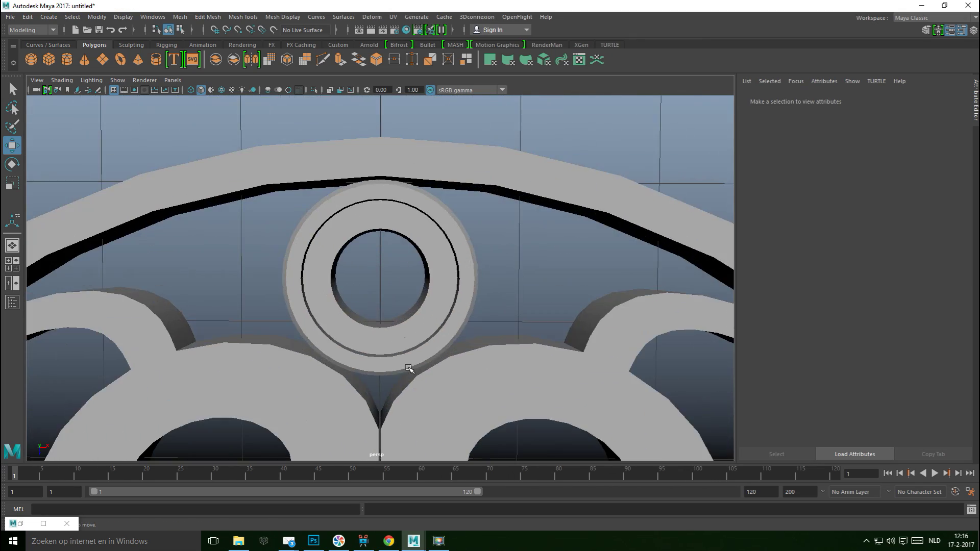
{"action": "middle_click_drag", "start_coordinate": [397, 383], "coordinate": [403, 371], "text": "alt"}
{"action": "left_click_drag", "start_coordinate": [404, 371], "coordinate": [415, 301], "text": "alt"}
{"action": "left_click", "coordinate": [12, 263]}
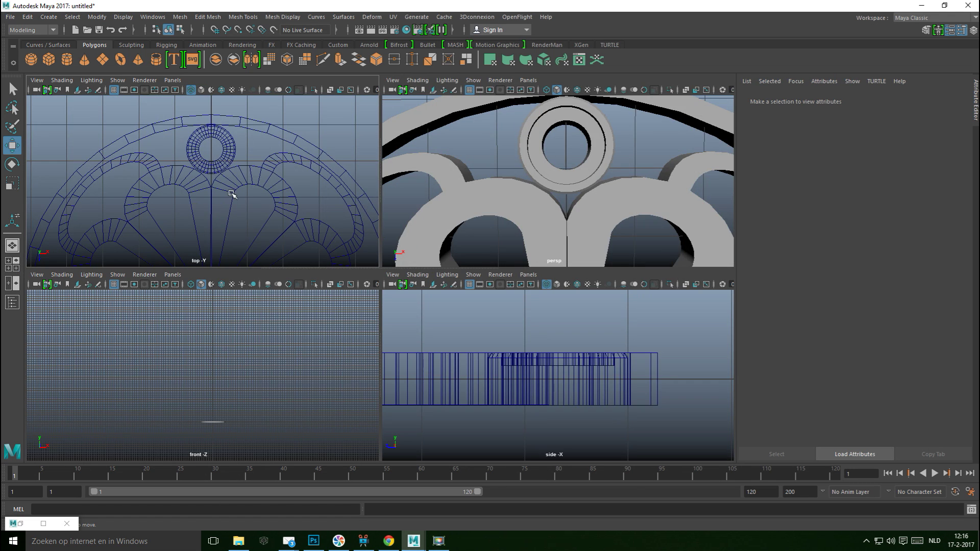
{"action": "key", "text": "space"}
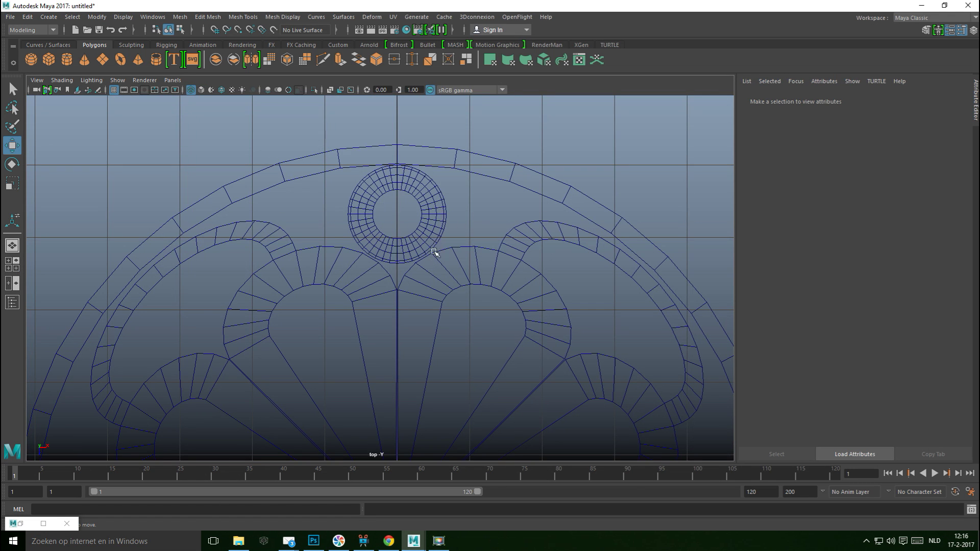
{"action": "left_click", "coordinate": [423, 221]}
{"action": "key", "text": "r"}
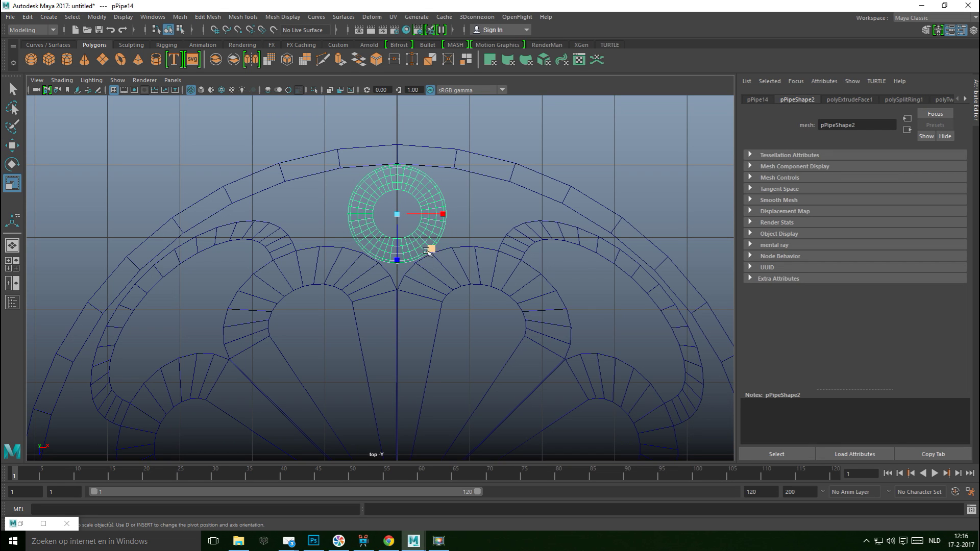
{"action": "left_click_drag", "start_coordinate": [395, 213], "coordinate": [397, 214]}
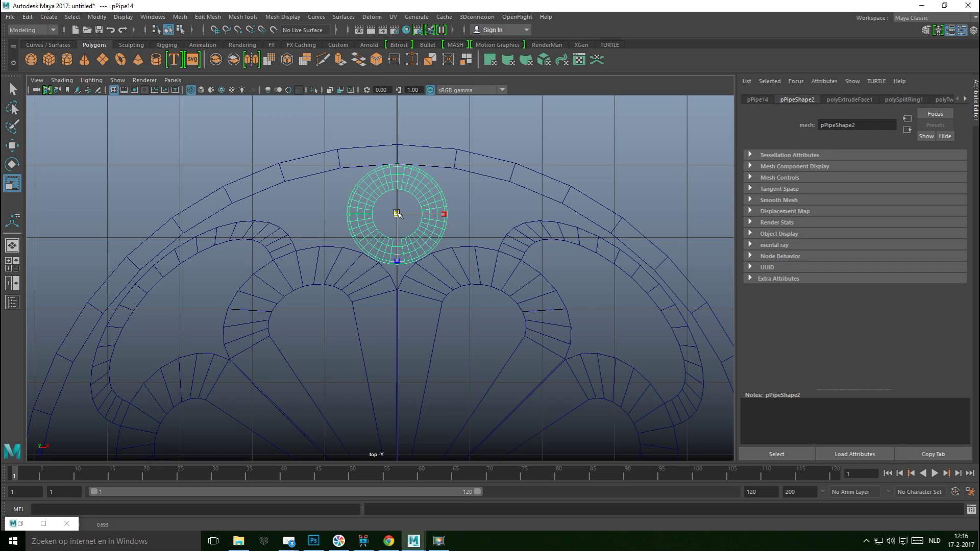
{"action": "left_click", "coordinate": [13, 264]}
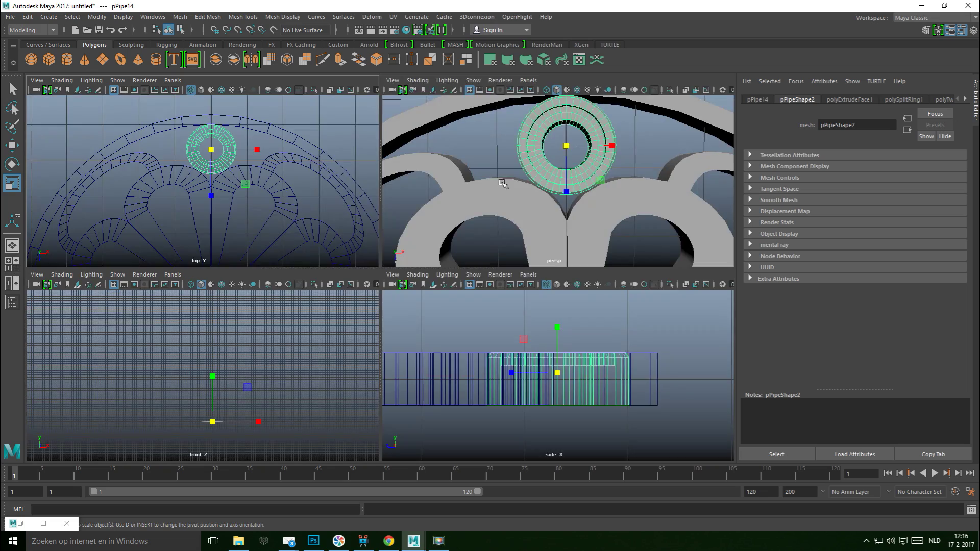
{"action": "key", "text": "space"}
{"action": "left_click", "coordinate": [545, 215]}
Move the grooved ring's pivot to the center of the flower, snapping it to the petals' meeting point
{"action": "scroll", "coordinate": [535, 229], "scroll_direction": "down", "scroll_amount": 5}
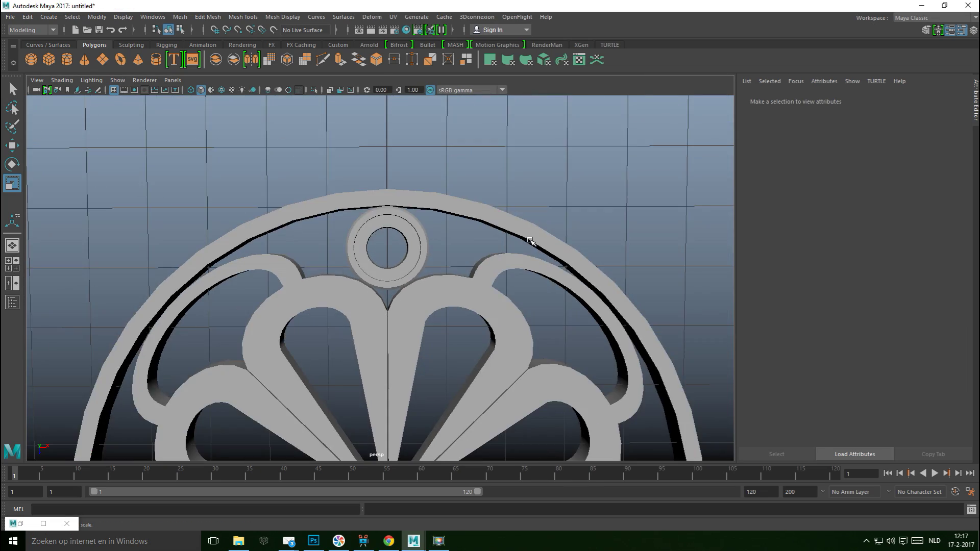
{"action": "left_click_drag", "start_coordinate": [528, 300], "coordinate": [468, 302], "text": "alt"}
{"action": "left_click", "coordinate": [13, 264]}
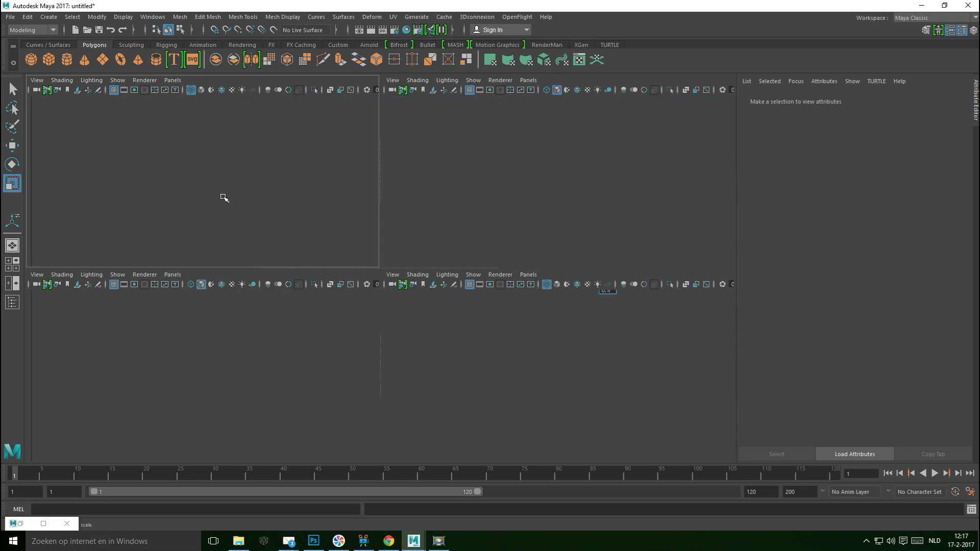
{"action": "key", "text": "space"}
{"action": "left_click", "coordinate": [437, 215]}
{"action": "scroll", "coordinate": [430, 309], "scroll_direction": "down", "scroll_amount": 6}
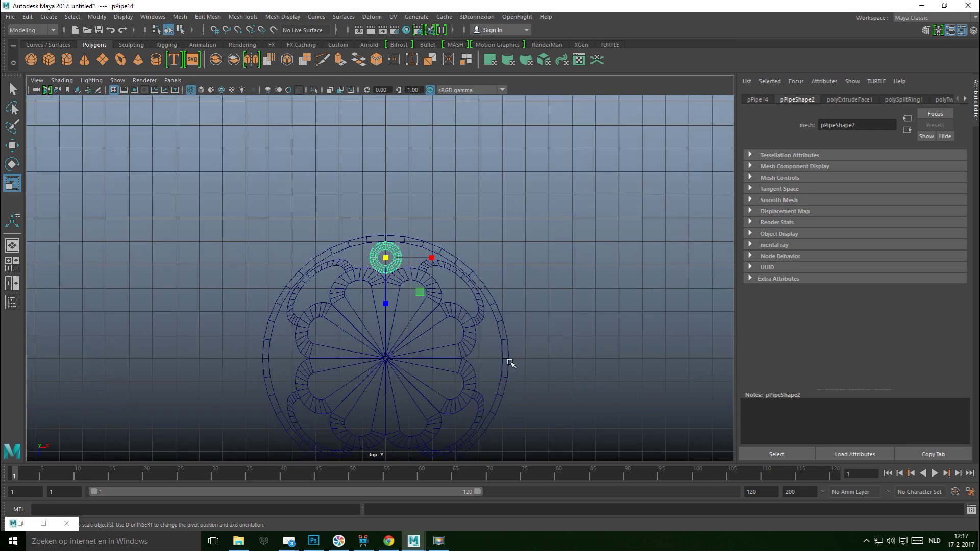
{"action": "key", "text": "d"}
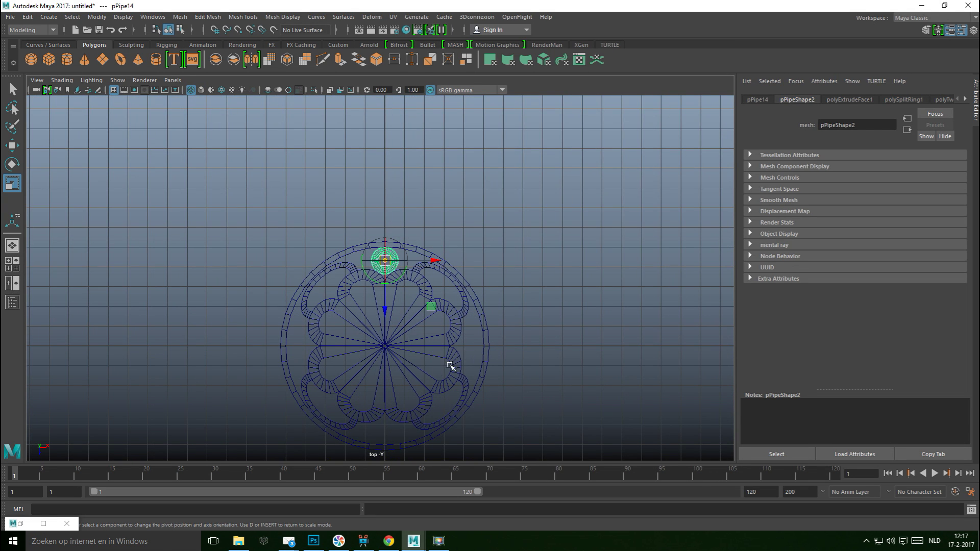
{"action": "left_click_drag", "start_coordinate": [383, 308], "coordinate": [376, 379]}
{"action": "key", "text": "v"}
{"action": "left_click_drag", "start_coordinate": [383, 389], "coordinate": [391, 359]}
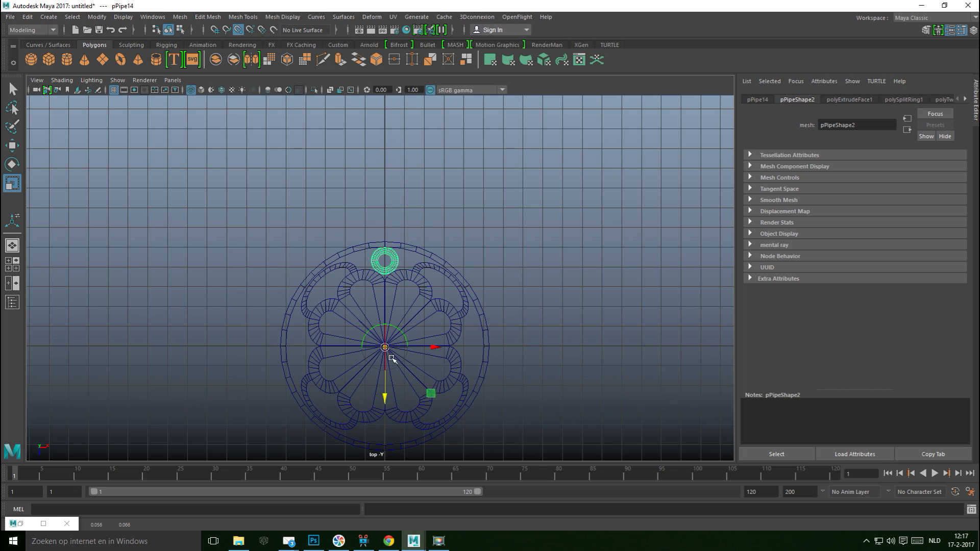
{"action": "key", "text": "Insert"}
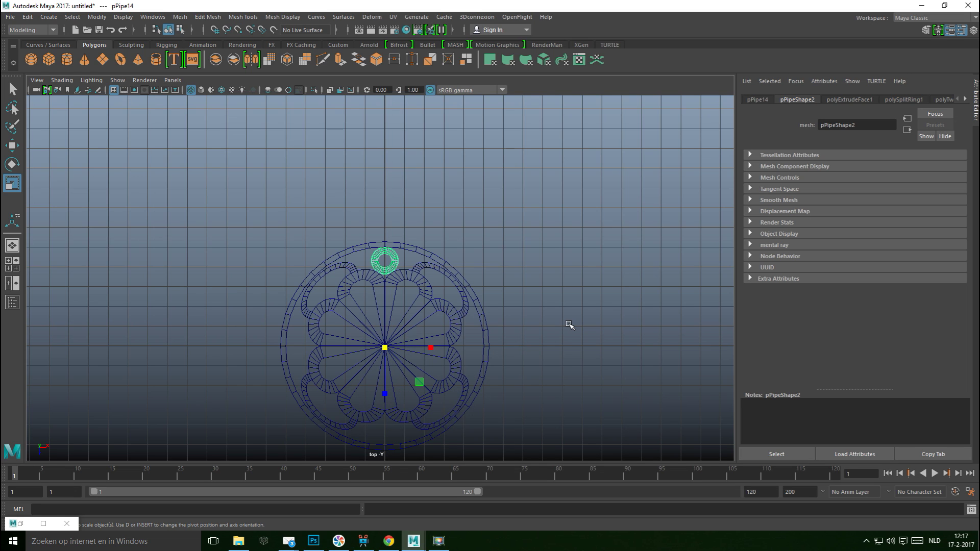
Duplicate the grooved ring, rotate the copy 90 degrees around the flower's center, and repeat the transformed duplication twice
{"action": "key", "text": "ctrl+d"}
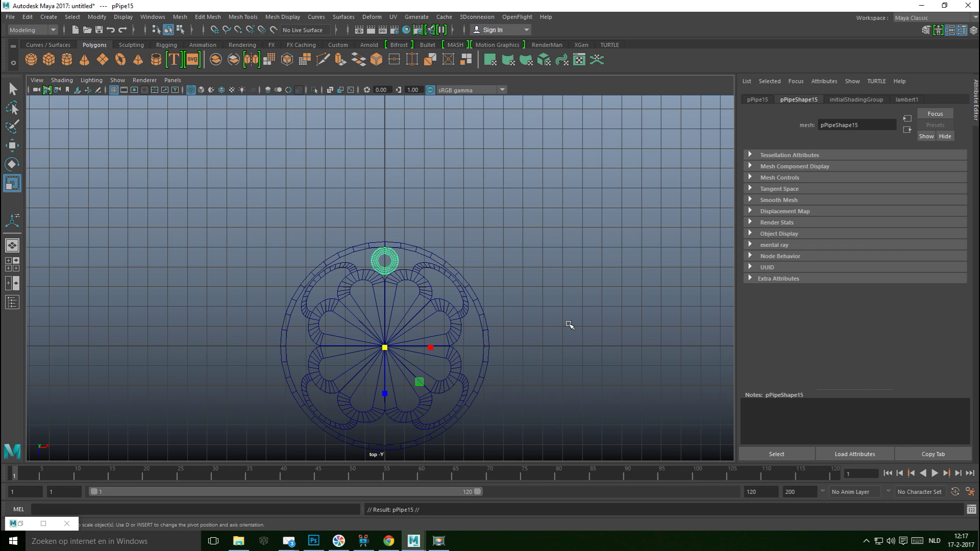
{"action": "key", "text": "e"}
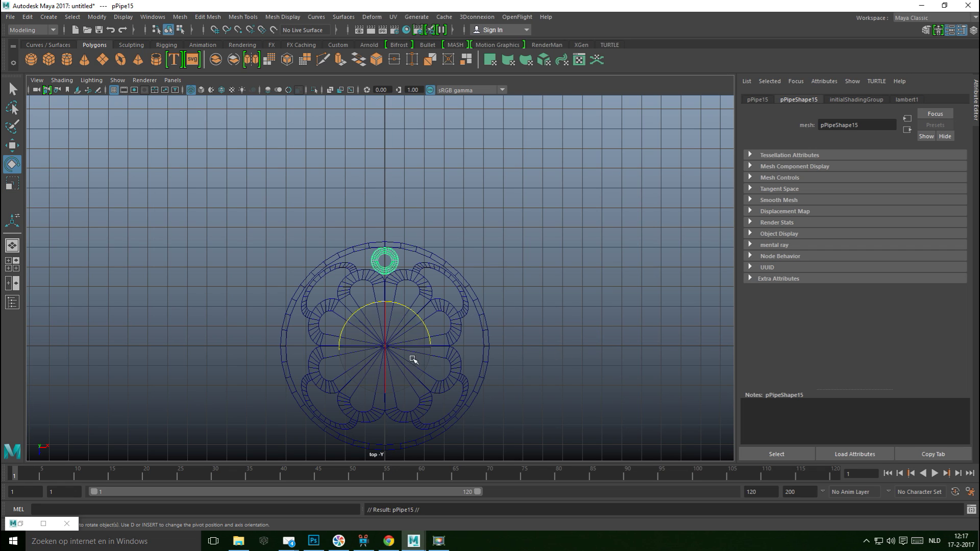
{"action": "left_click_drag", "start_coordinate": [418, 320], "coordinate": [438, 380]}
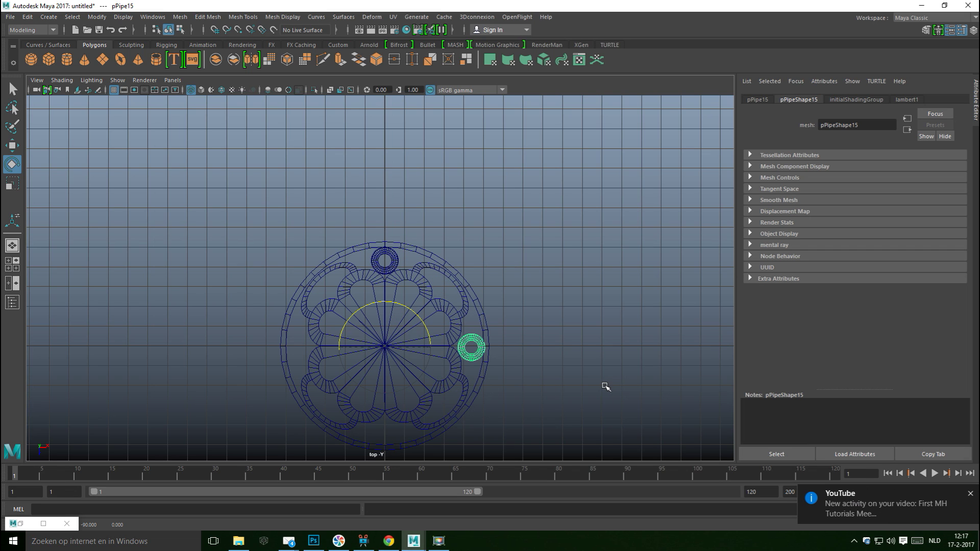
{"action": "key", "text": "shift+d"}
{"action": "key", "text": "shift+d"}
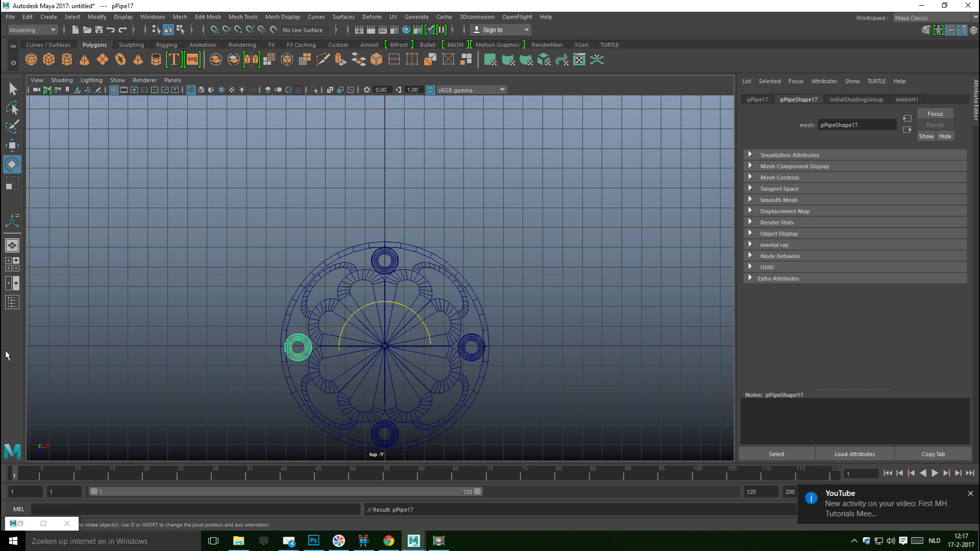
Duplicate the last grooved ring copy and move the duplicate along Z to the outside of the surrounding ring
{"action": "left_click", "coordinate": [15, 267]}
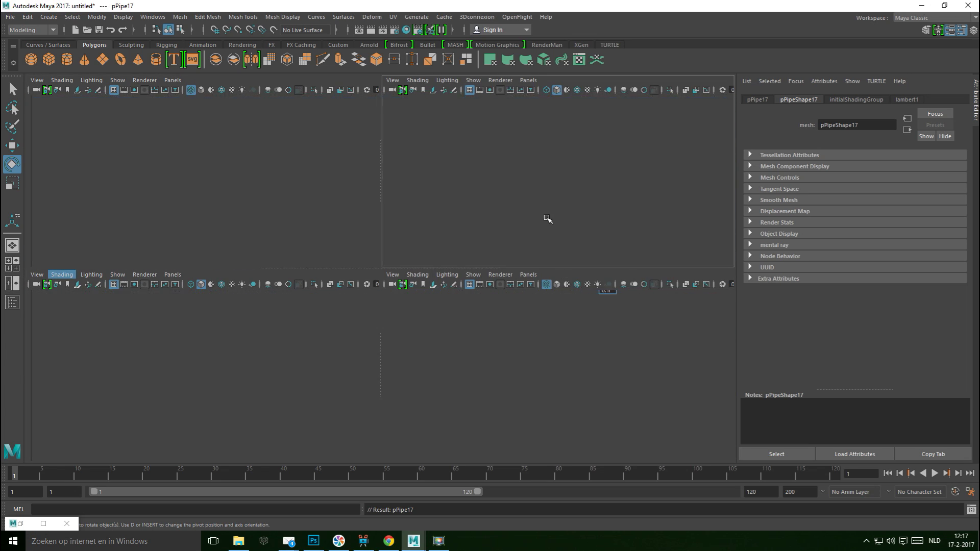
{"action": "key", "text": "space"}
{"action": "left_click_drag", "start_coordinate": [526, 301], "coordinate": [574, 341], "text": "alt"}
{"action": "left_click", "coordinate": [539, 325]}
{"action": "left_click", "coordinate": [254, 247]}
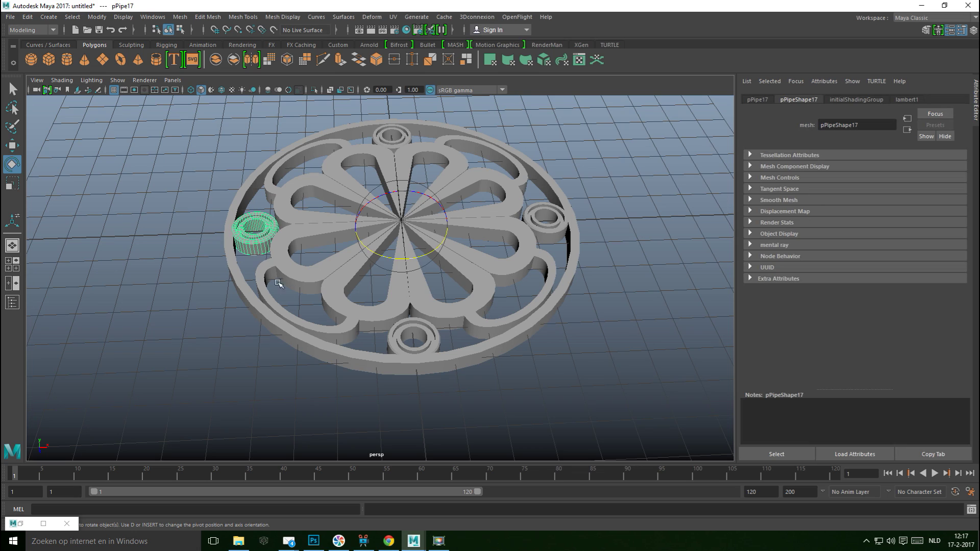
{"action": "key", "text": "ctrl+d"}
{"action": "key", "text": "w"}
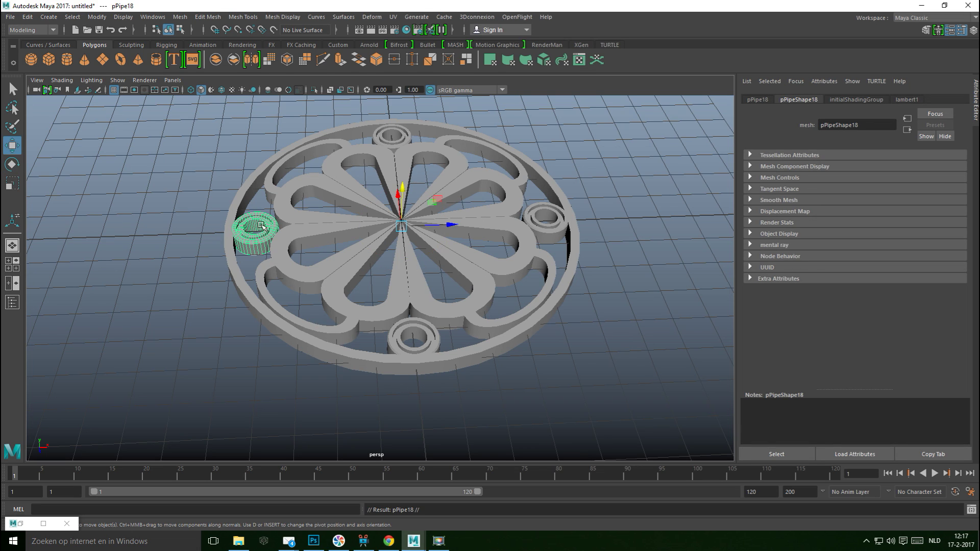
{"action": "left_click_drag", "start_coordinate": [447, 224], "coordinate": [397, 225]}
Center the pivot of the duplicated grooved ring lying outside the surrounding ring
{"action": "left_click", "coordinate": [12, 264]}
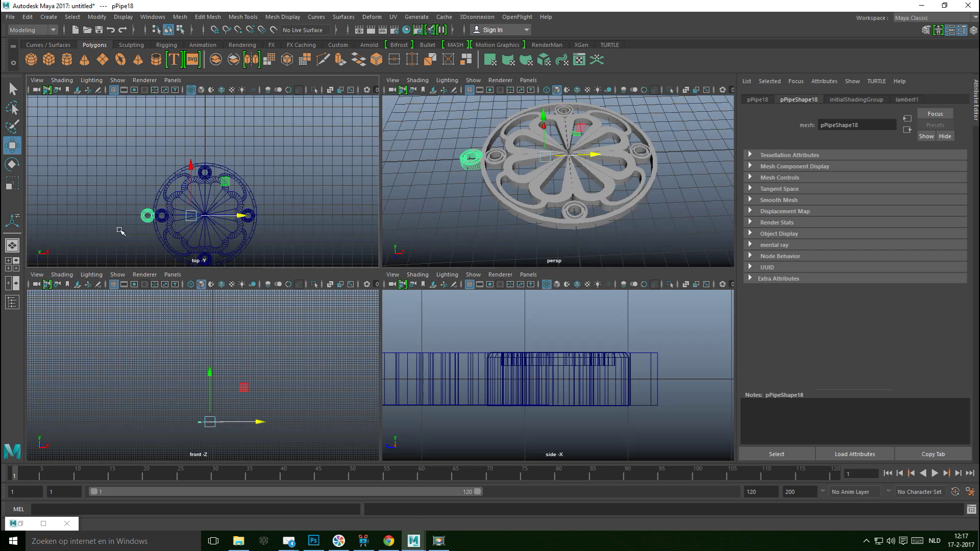
{"action": "key", "text": "space"}
{"action": "scroll", "coordinate": [197, 240], "scroll_direction": "up", "scroll_amount": 10}
{"action": "scroll", "coordinate": [203, 245], "scroll_direction": "down", "scroll_amount": 4}
{"action": "scroll", "coordinate": [267, 269], "scroll_direction": "up", "scroll_amount": 4}
{"action": "scroll", "coordinate": [317, 286], "scroll_direction": "up", "scroll_amount": 2}
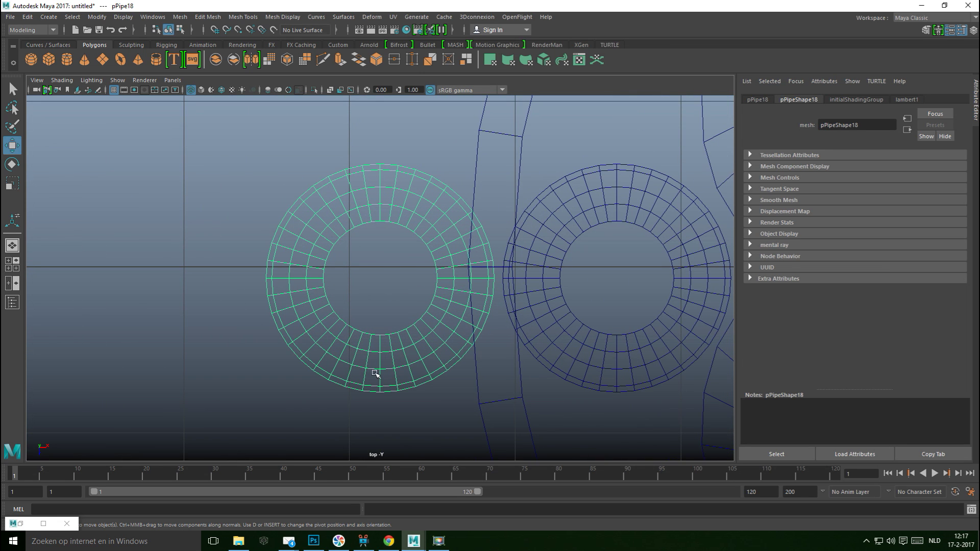
{"action": "key", "text": "r"}
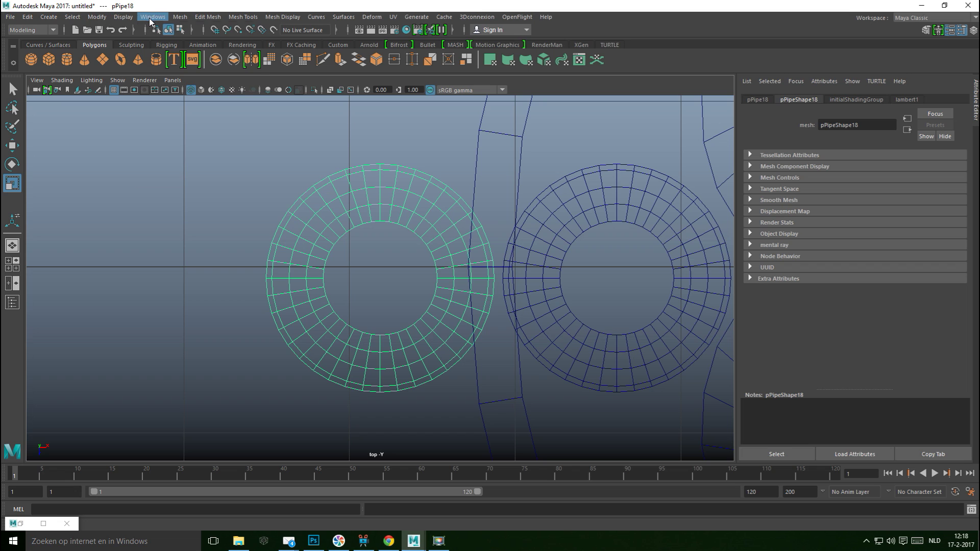
{"action": "left_click", "coordinate": [99, 17]}
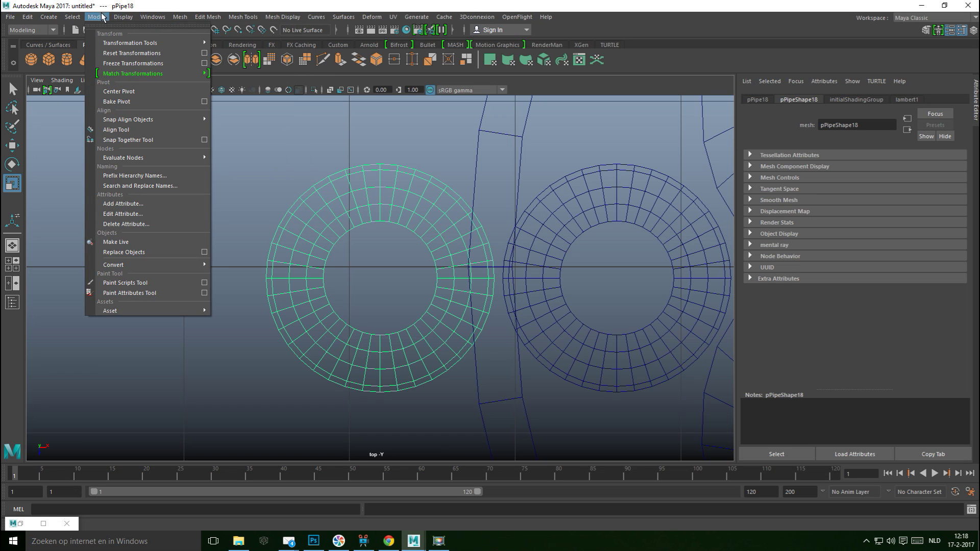
{"action": "left_click", "coordinate": [133, 91]}
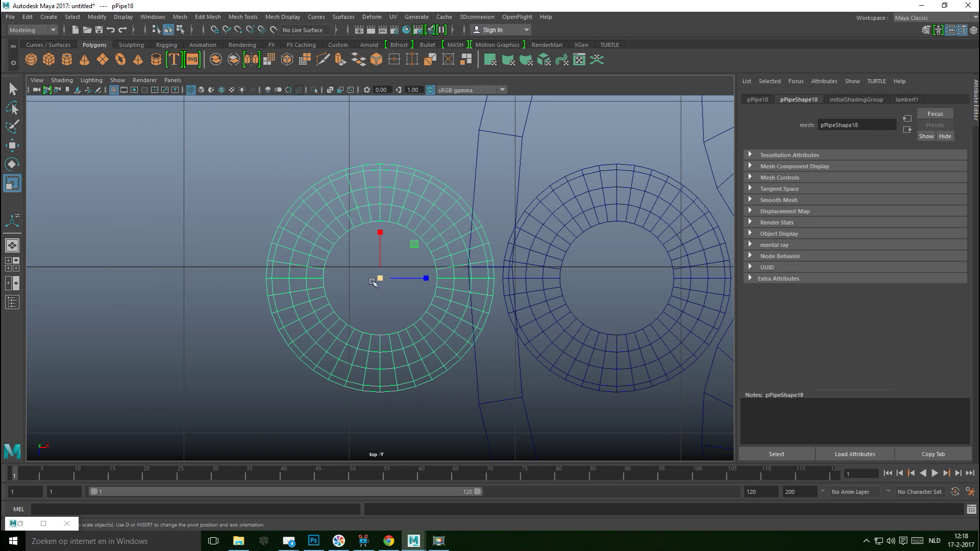
Scale the outside ring down to about two thirds, place it against the surrounding ring's outer edge, and snap it level with the ring's middle vertex
{"action": "left_click_drag", "start_coordinate": [381, 278], "coordinate": [323, 286]}
{"action": "key", "text": "w"}
{"action": "left_click_drag", "start_coordinate": [432, 281], "coordinate": [445, 280]}
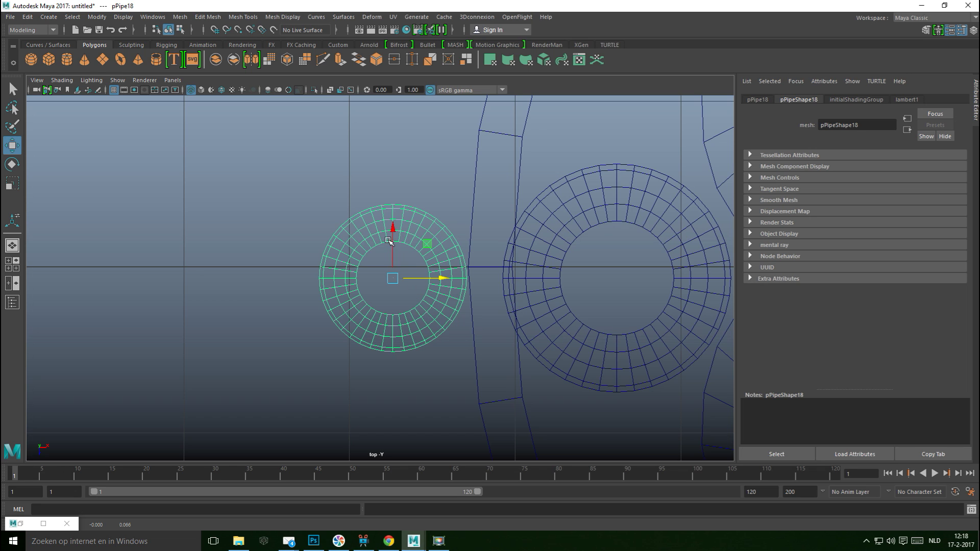
{"action": "key", "text": "v"}
{"action": "left_click_drag", "start_coordinate": [394, 231], "coordinate": [395, 227]}
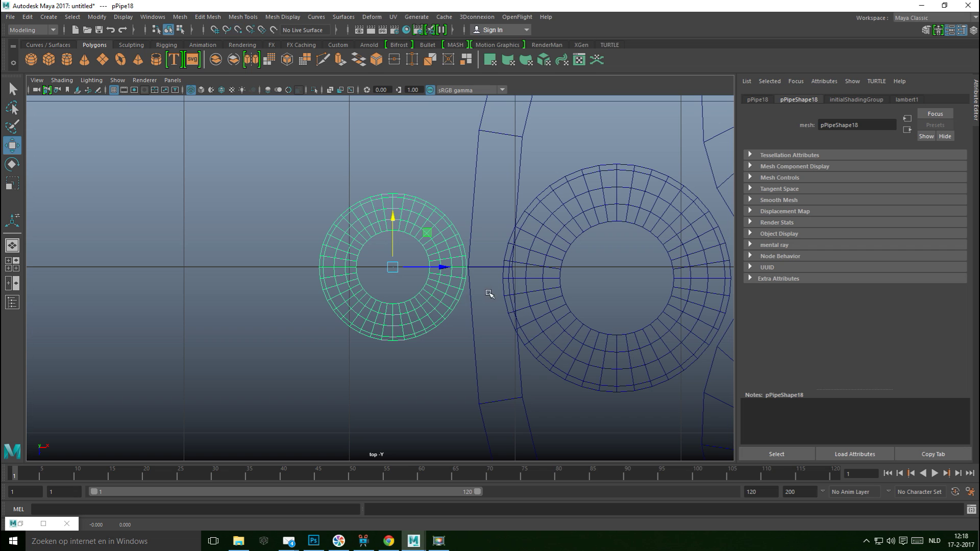
{"action": "left_click", "coordinate": [9, 260]}
{"action": "key", "text": "space"}
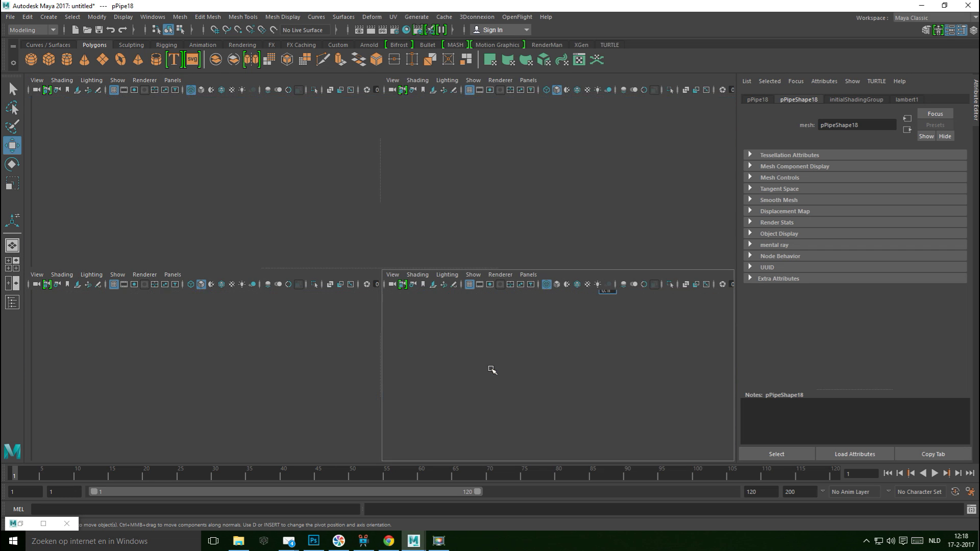
Scale the small outside ring vertically so its height matches the height of the surrounding ring
{"action": "key", "text": "f"}
{"action": "scroll", "coordinate": [372, 343], "scroll_direction": "down", "scroll_amount": 5}
{"action": "scroll", "coordinate": [372, 344], "scroll_direction": "up", "scroll_amount": 4}
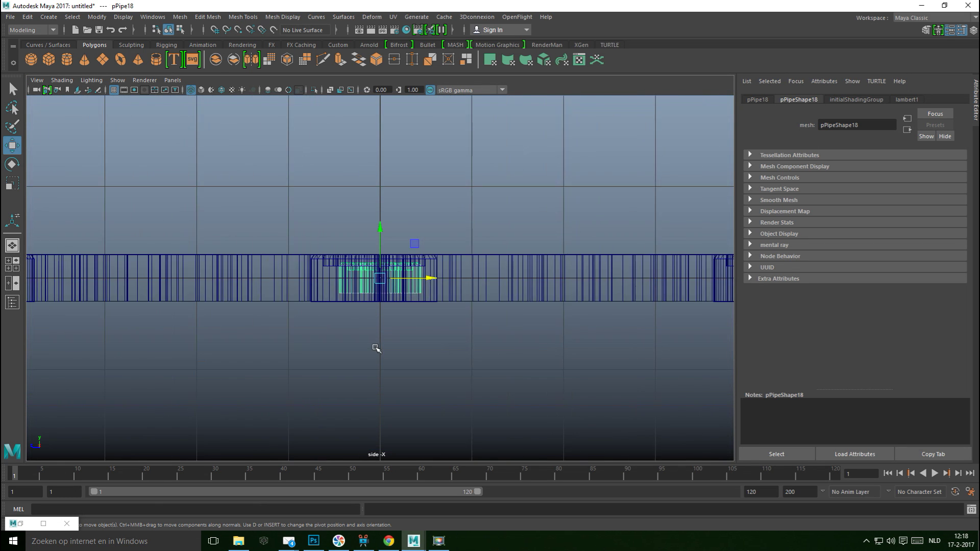
{"action": "key", "text": "r"}
{"action": "left_click_drag", "start_coordinate": [380, 231], "coordinate": [386, 210]}
Move the small outside ring's pivot along Z to the flower's center, snapping it to the central vertex
{"action": "left_click", "coordinate": [12, 264]}
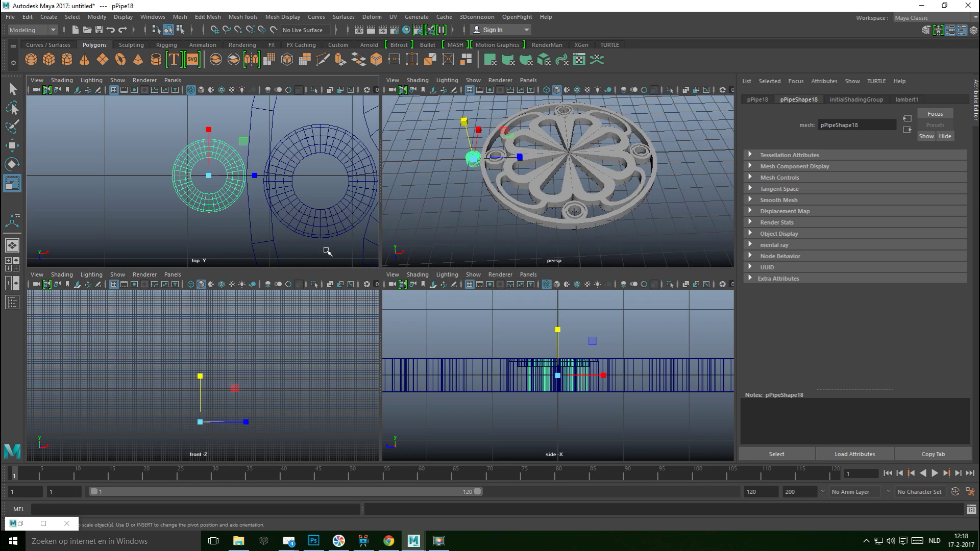
{"action": "key", "text": "space"}
{"action": "scroll", "coordinate": [340, 250], "scroll_direction": "down", "scroll_amount": 5}
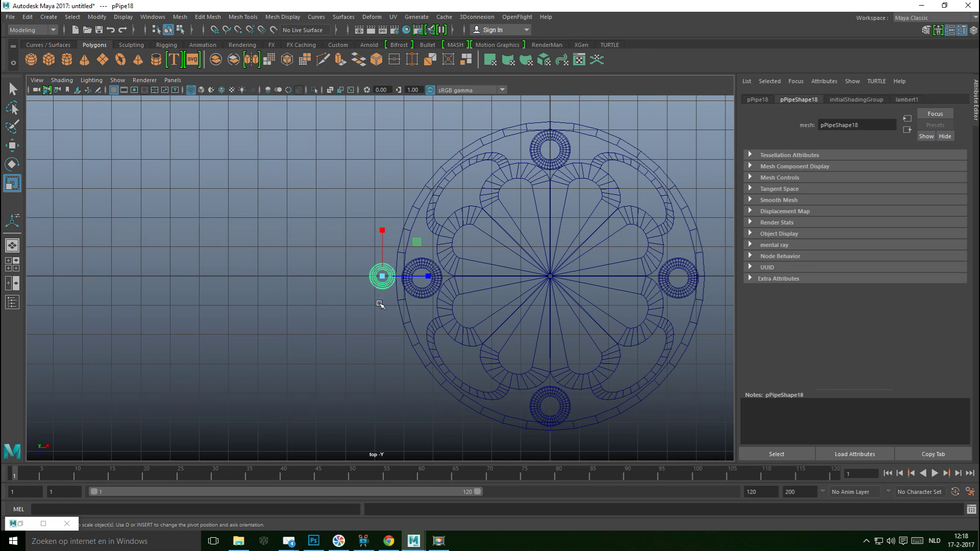
{"action": "middle_click_drag", "start_coordinate": [385, 350], "coordinate": [268, 354], "text": "alt"}
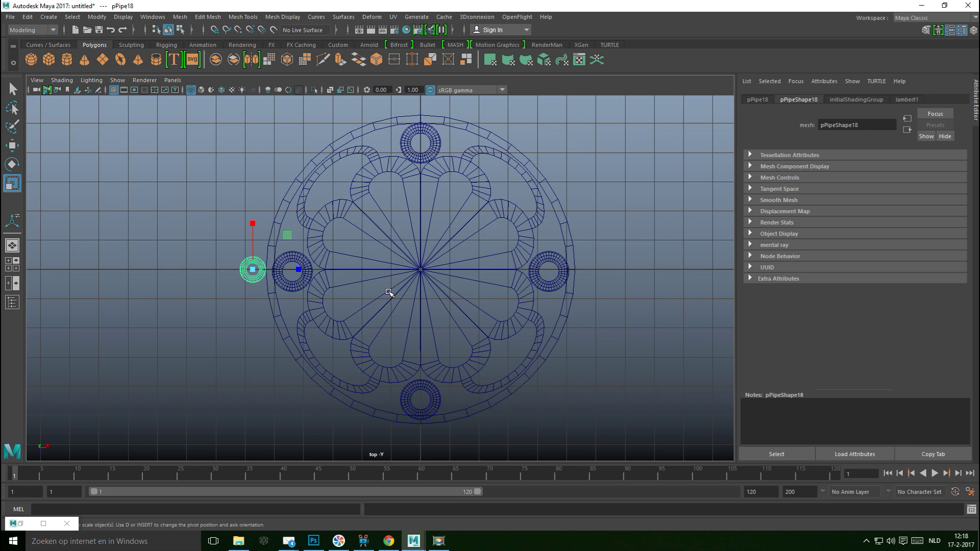
{"action": "key", "text": "d"}
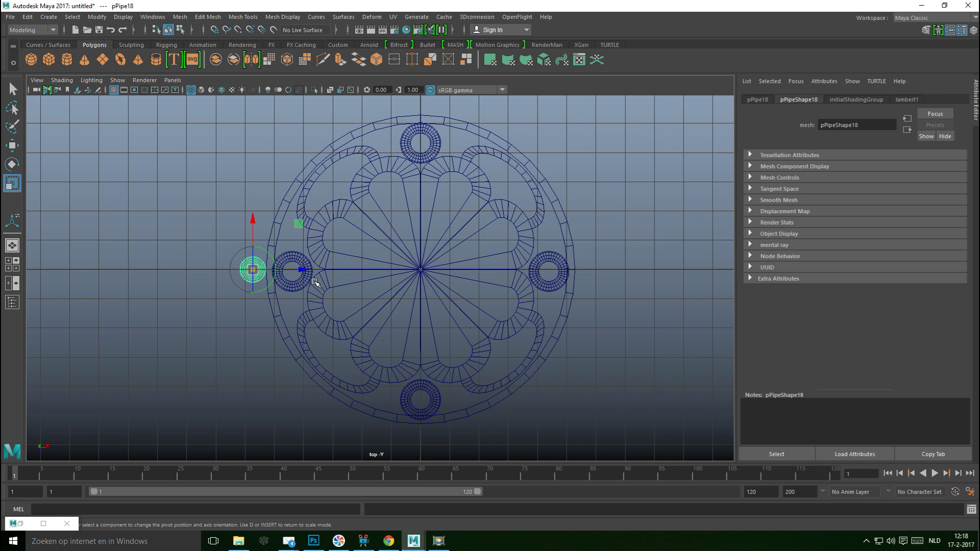
{"action": "key", "text": "w"}
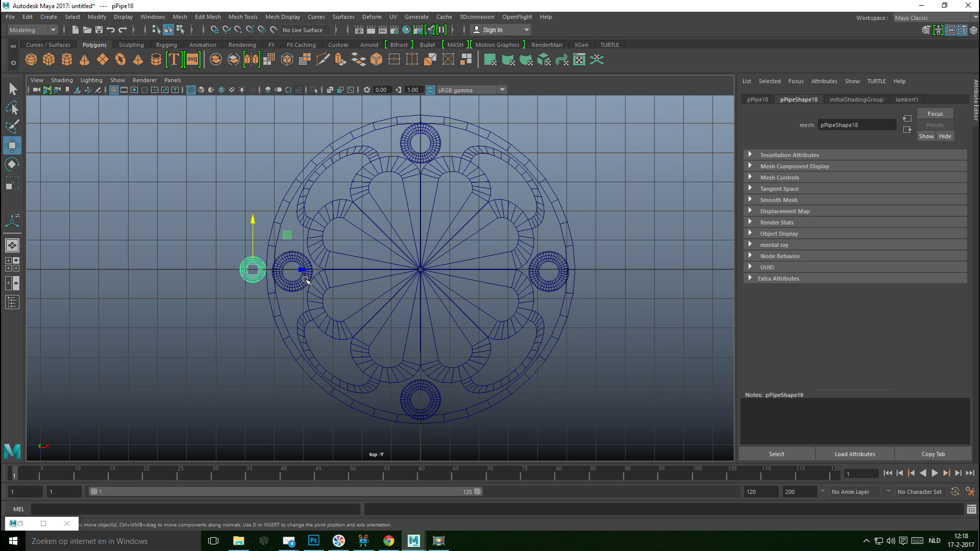
{"action": "key", "text": "d"}
{"action": "left_click_drag", "start_coordinate": [303, 270], "coordinate": [424, 269]}
{"action": "key", "text": "v"}
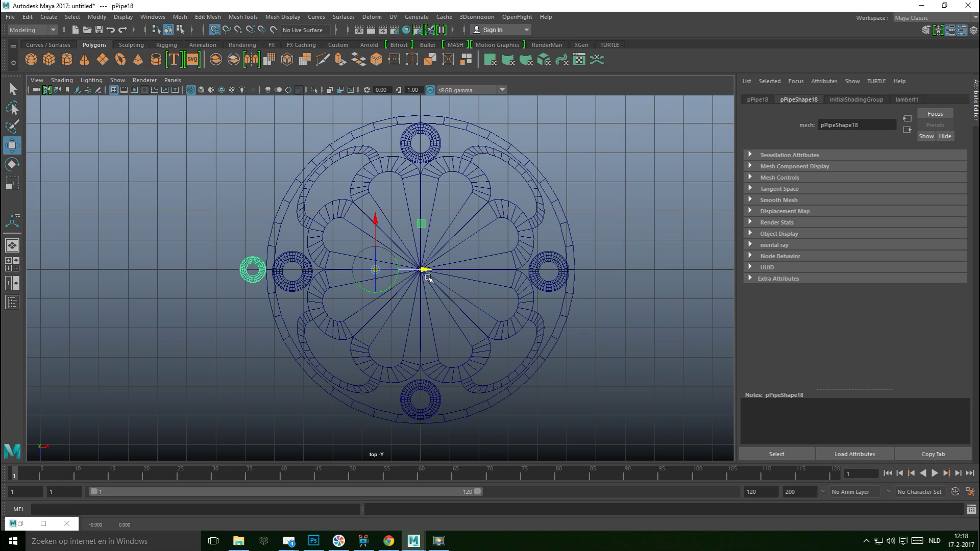
{"action": "mouse_move", "coordinate": [428, 271]}
{"action": "middle_mouse_down"}
{"action": "mouse_move", "coordinate": [449, 271]}
{"action": "mouse_move", "coordinate": [428, 279]}
{"action": "middle_mouse_up"}
{"action": "key", "text": "d"}
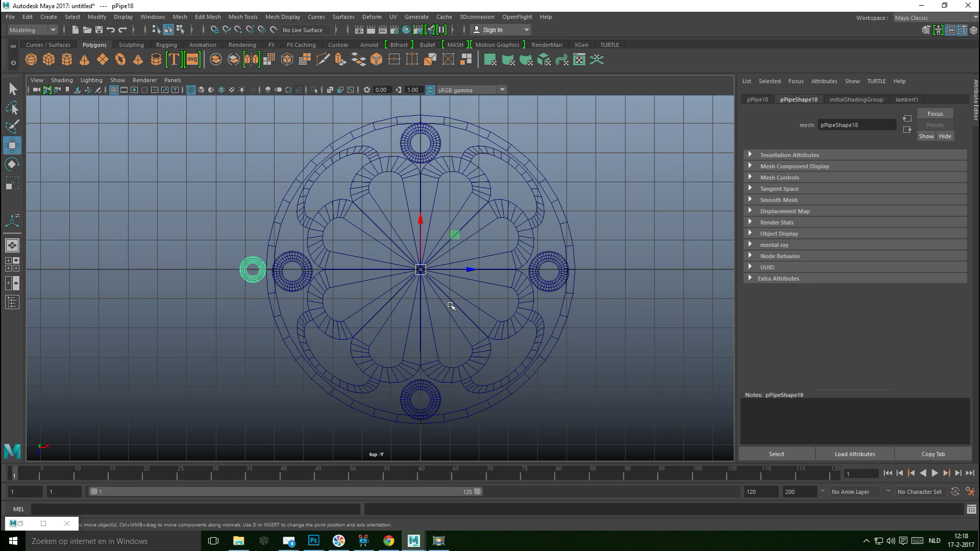
Duplicate the small outside ring and rotate the copy about 15 degrees clockwise around the flower's center, seen from above
{"action": "key", "text": "ctrl+d"}
{"action": "key", "text": "e"}
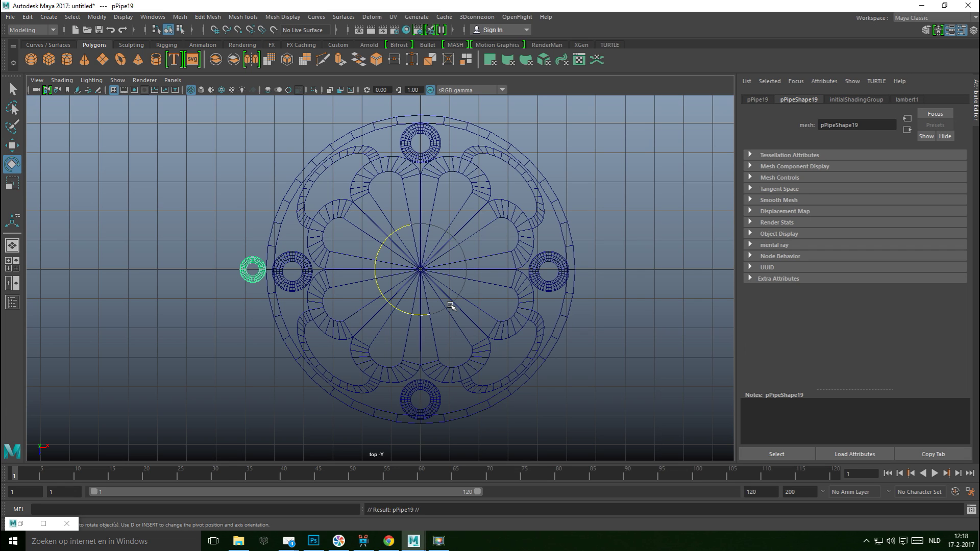
{"action": "left_click_drag", "start_coordinate": [389, 238], "coordinate": [393, 235]}
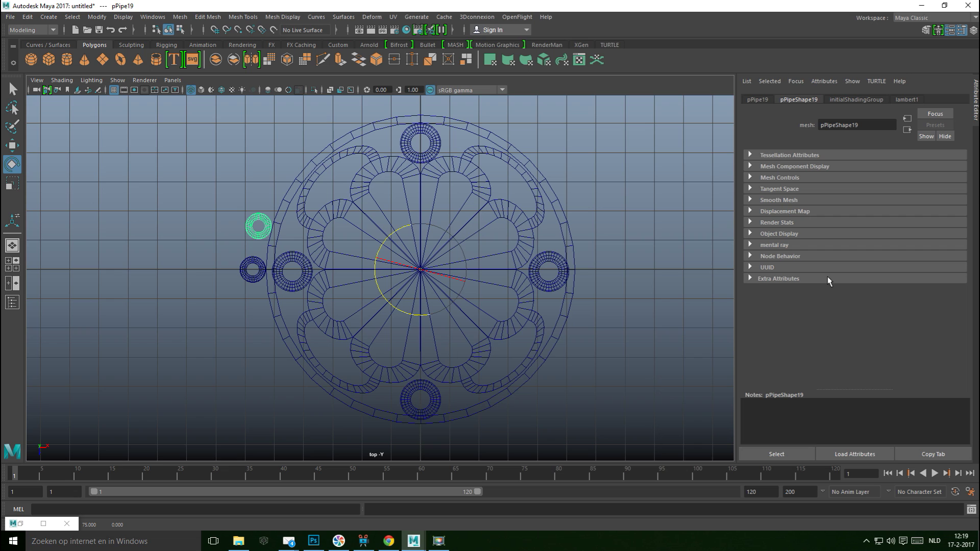
Repeat the transformed duplication of the small ring until 24 evenly spaced rings encircle the surrounding ring
{"action": "key", "text": "shift+d"}
{"action": "key", "text": "shift+d"}
{"action": "key", "text": "shift+d"}
{"action": "key", "text": "shift+d"}
{"action": "key", "text": "shift+d"}
{"action": "key", "text": "shift+d"}
{"action": "key", "text": "shift+d"}
{"action": "key", "text": "shift+d"}
{"action": "key", "text": "shift+d"}
{"action": "key", "text": "shift+d"}
{"action": "key", "text": "shift+d"}
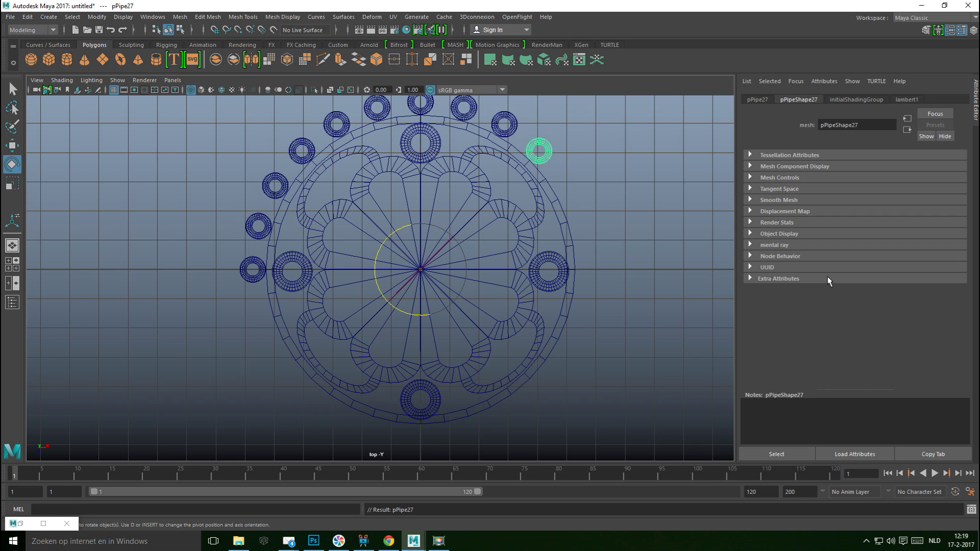
{"action": "key", "text": "shift+d"}
{"action": "key", "text": "shift+d"}
{"action": "key", "text": "shift+d"}
{"action": "key", "text": "shift+d"}
{"action": "key", "text": "shift+d"}
{"action": "key", "text": "shift+d"}
{"action": "key", "text": "shift+d"}
{"action": "key", "text": "shift+d"}
{"action": "key", "text": "shift+d"}
{"action": "key", "text": "shift+d"}
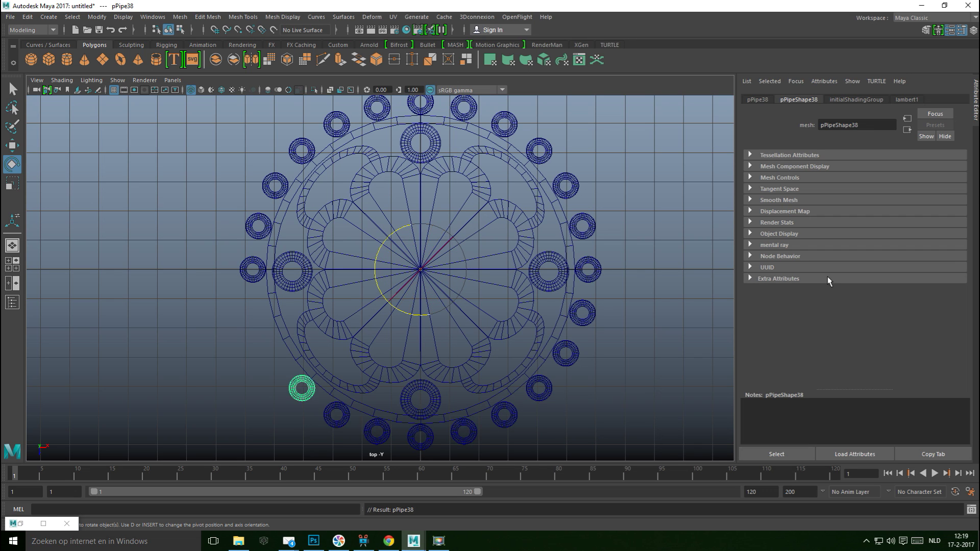
{"action": "key", "text": "shift+d"}
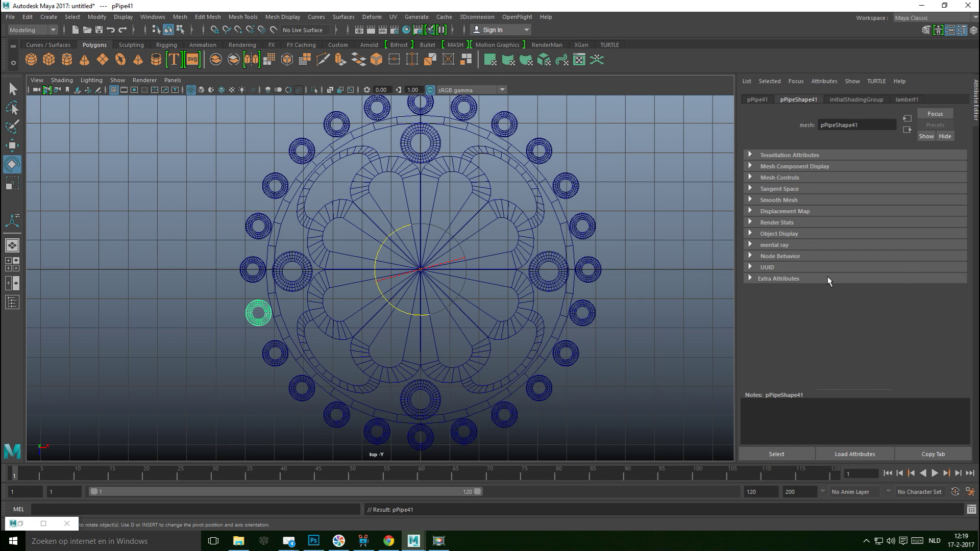
Duplicate the thin surrounding ring and scale the copy up uniformly until it encloses the circle of small rings
{"action": "left_click", "coordinate": [12, 264]}
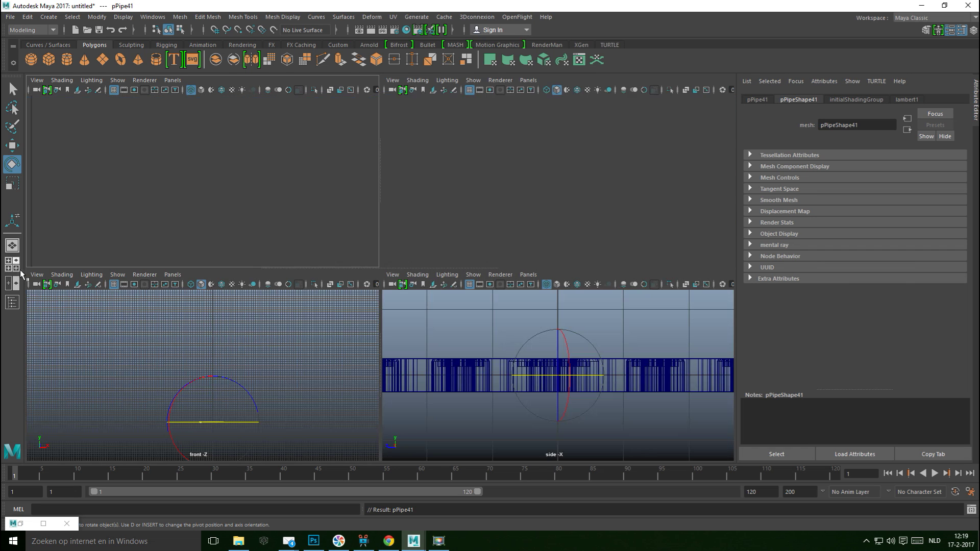
{"action": "key", "text": "space"}
{"action": "scroll", "coordinate": [607, 220], "scroll_direction": "down", "scroll_amount": 3}
{"action": "left_click", "coordinate": [592, 206]}
{"action": "left_click_drag", "start_coordinate": [592, 206], "coordinate": [330, 346], "text": "alt"}
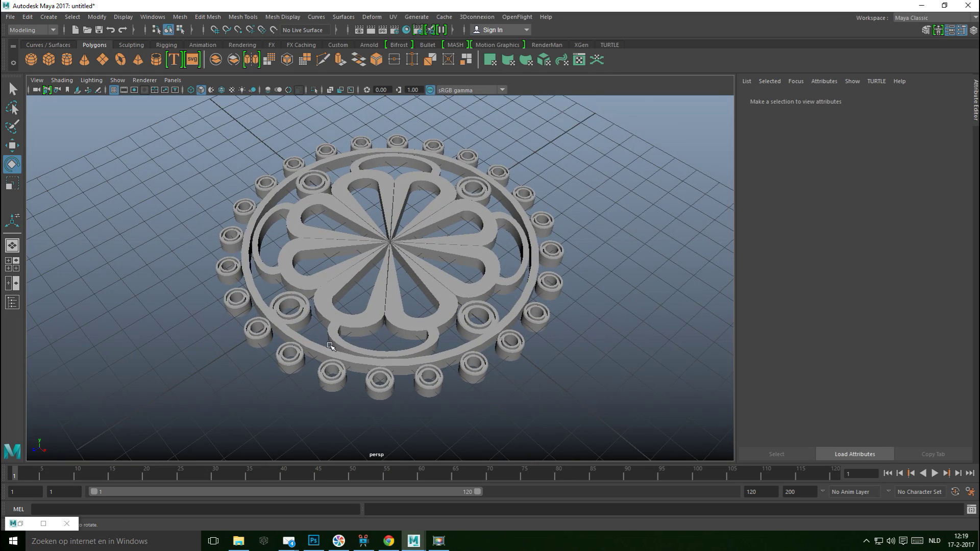
{"action": "left_click", "coordinate": [311, 350]}
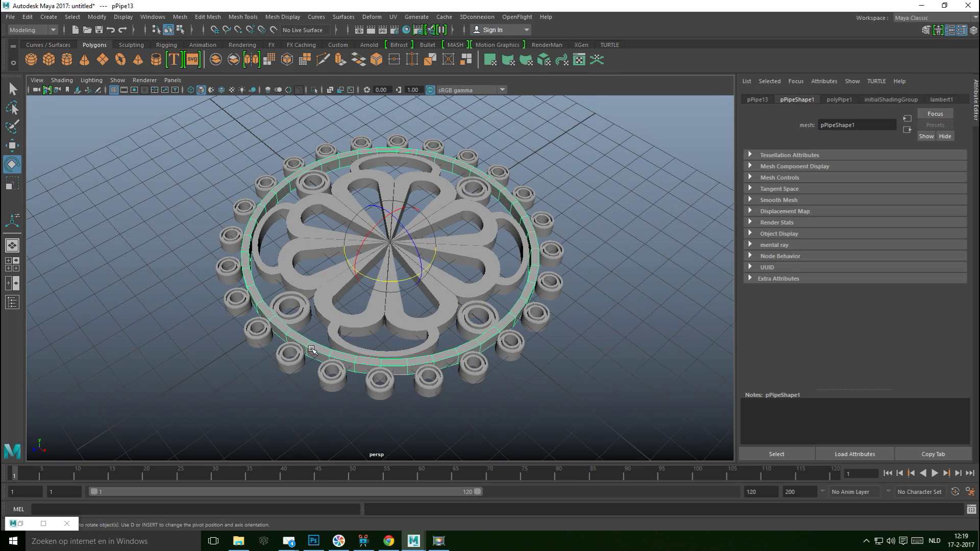
{"action": "key", "text": "ctrl+d"}
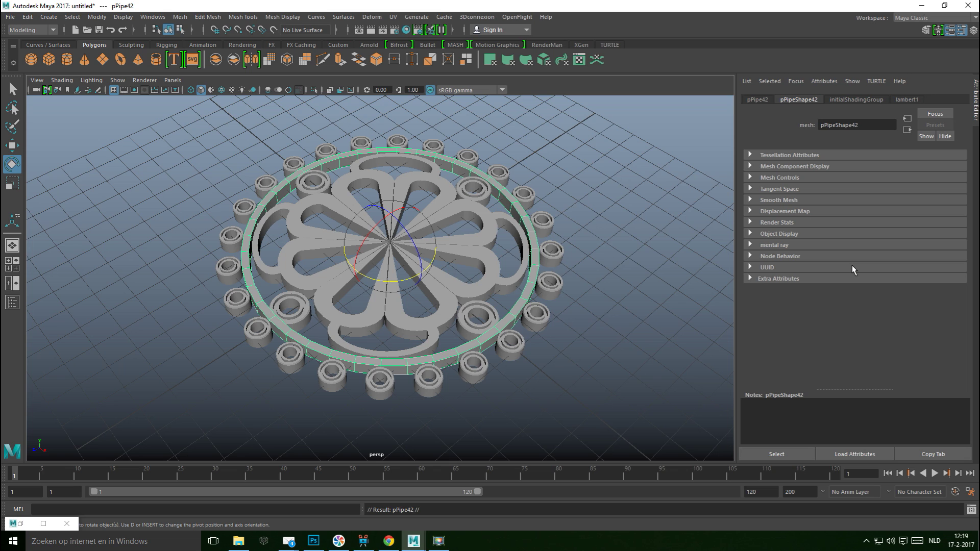
{"action": "key", "text": "r"}
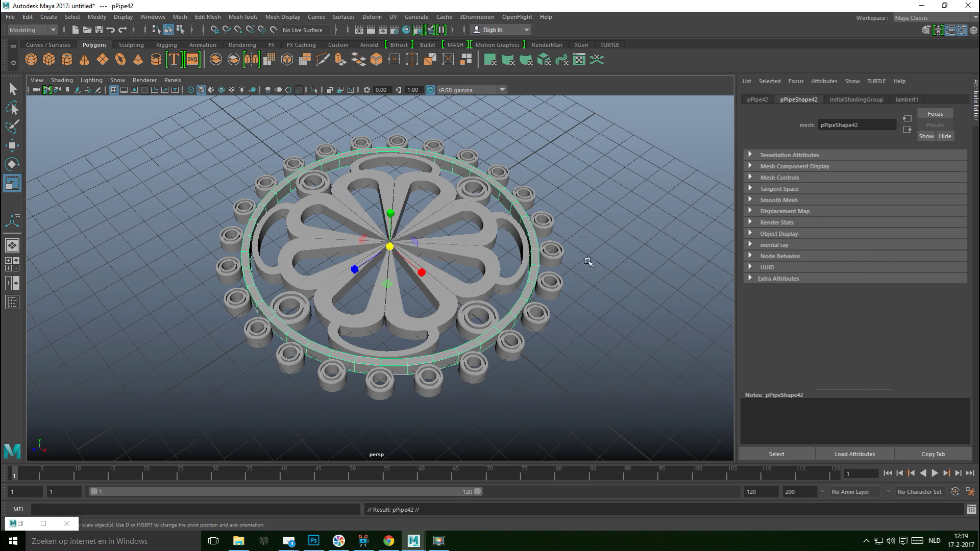
{"action": "left_click_drag", "start_coordinate": [390, 247], "coordinate": [415, 265]}
Fine-tune the uniform scale of the enlarged ring copy so its inner edge fits against the small rings
{"action": "left_click", "coordinate": [13, 268]}
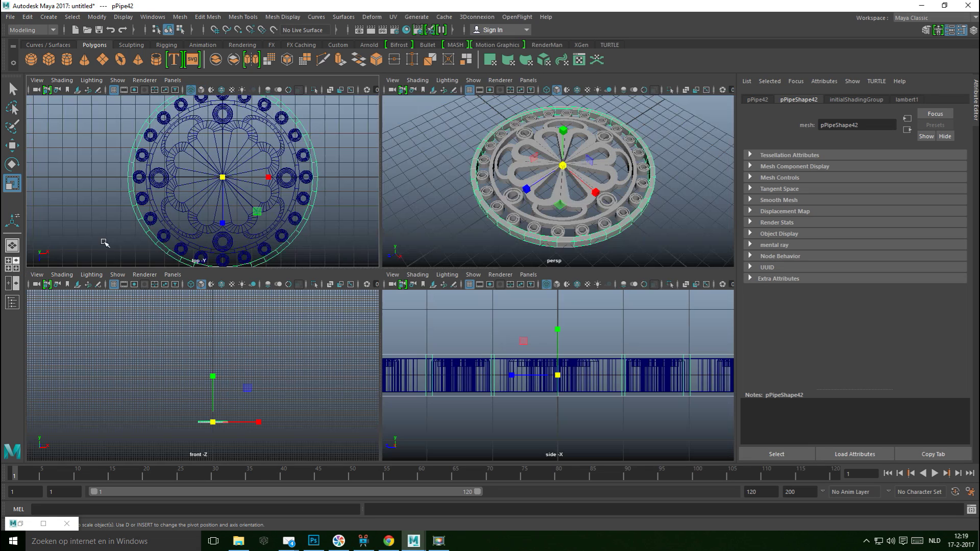
{"action": "key", "text": "space"}
{"action": "scroll", "coordinate": [407, 272], "scroll_direction": "up", "scroll_amount": 3}
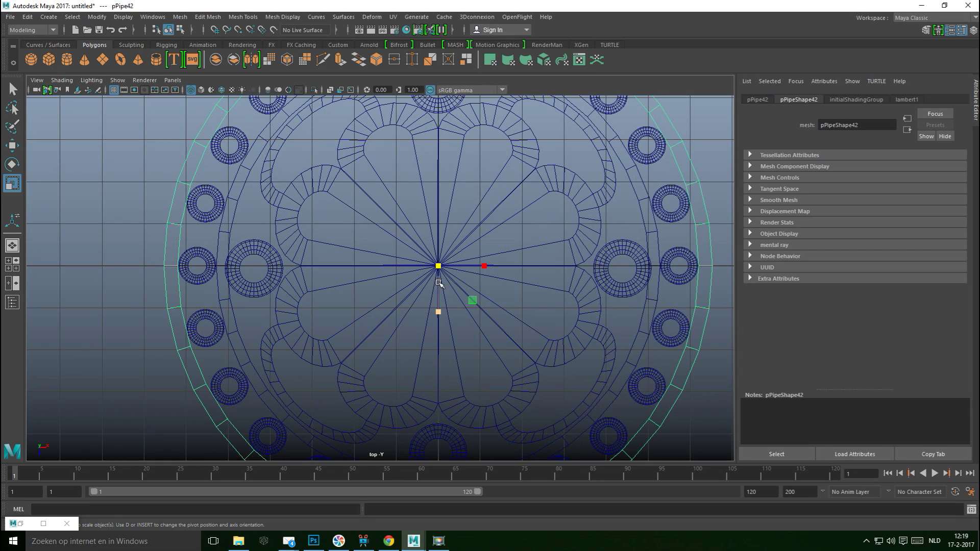
{"action": "left_click_drag", "start_coordinate": [438, 265], "coordinate": [441, 275]}
Bevel the outer and inner top edge loops of the new outermost ring
{"action": "left_click", "coordinate": [13, 264]}
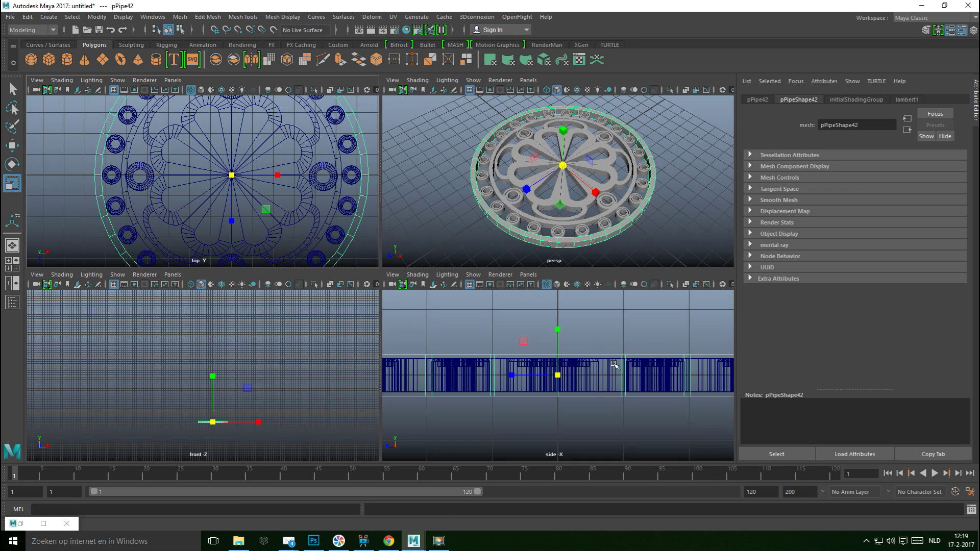
{"action": "key", "text": "space"}
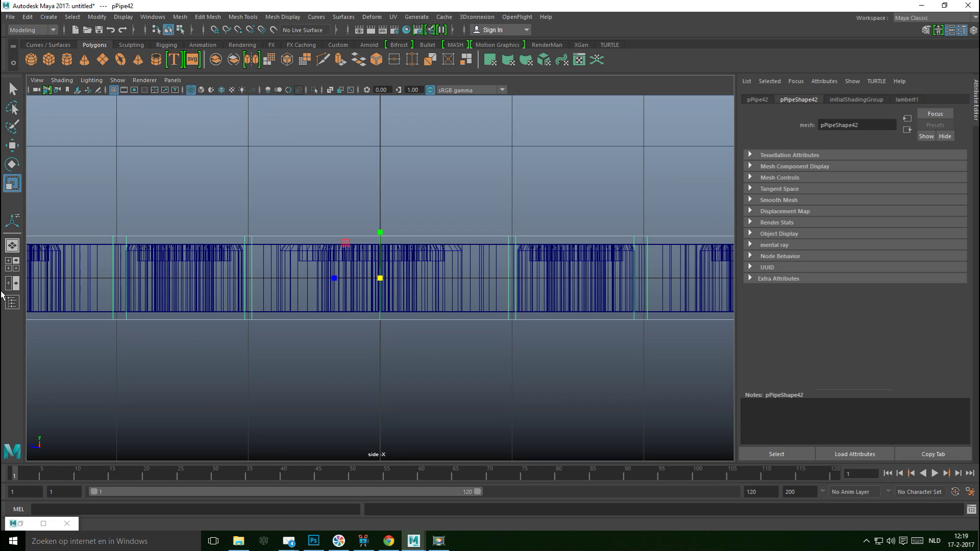
{"action": "left_click", "coordinate": [6, 267]}
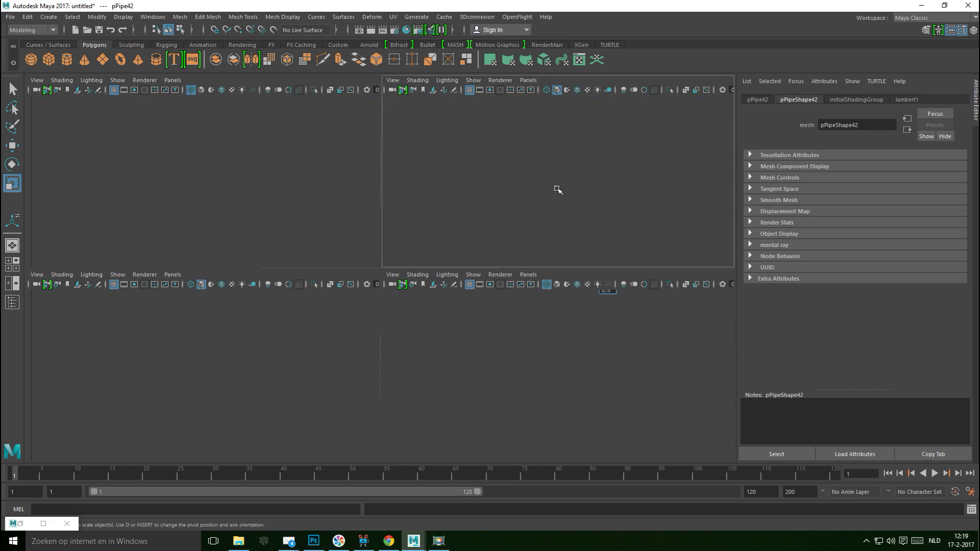
{"action": "key", "text": "space"}
{"action": "left_click_drag", "start_coordinate": [569, 282], "coordinate": [265, 403], "text": "alt"}
{"action": "right_click_drag", "start_coordinate": [293, 234], "coordinate": [310, 295]}
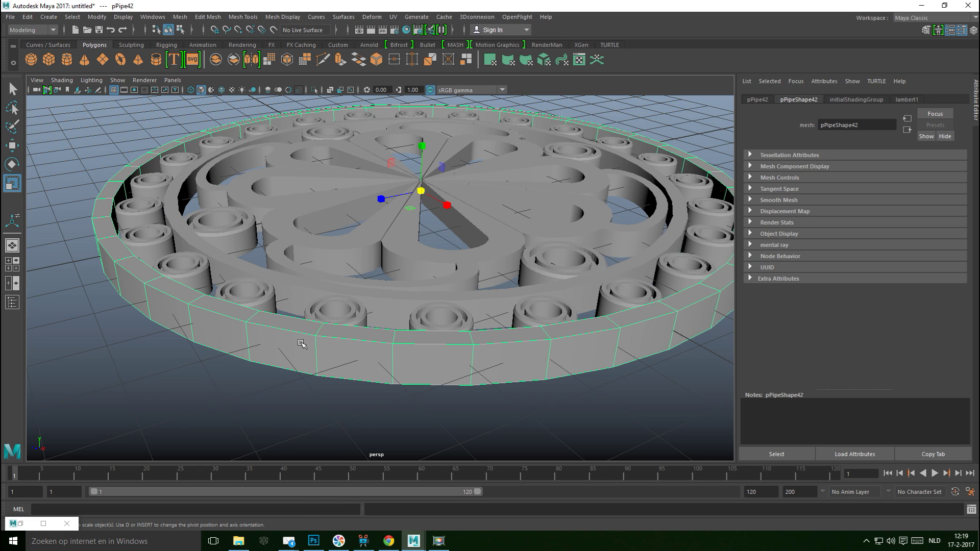
{"action": "right_click_drag", "start_coordinate": [298, 238], "coordinate": [305, 209]}
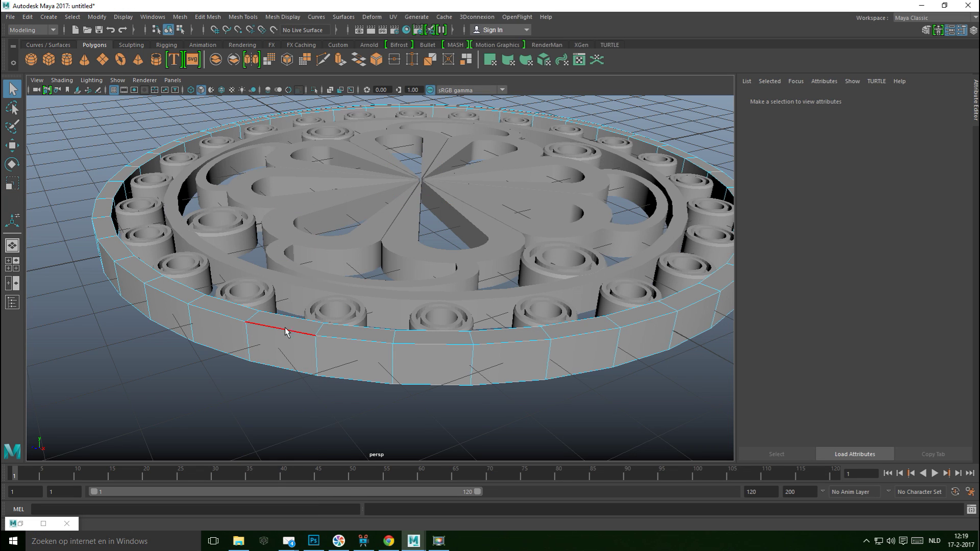
{"action": "double_click", "coordinate": [291, 334]}
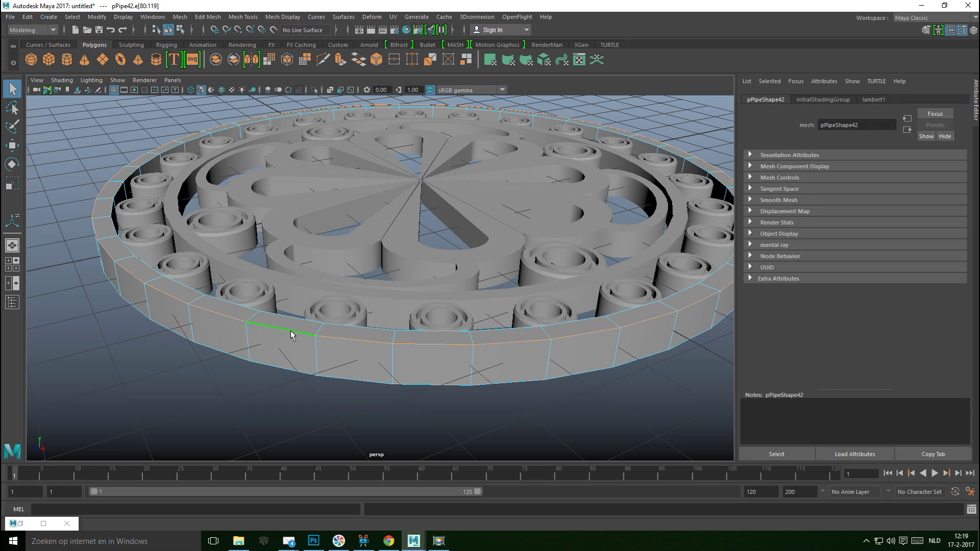
{"action": "double_click", "coordinate": [298, 321], "text": "shift"}
{"action": "left_click", "coordinate": [204, 19]}
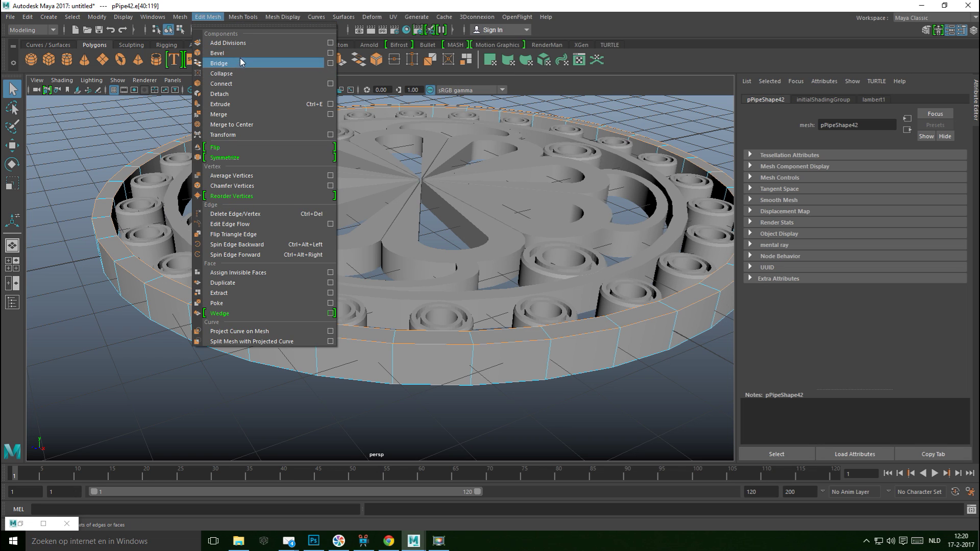
{"action": "key", "text": "Escape"}
{"action": "key", "text": "ctrl+b"}
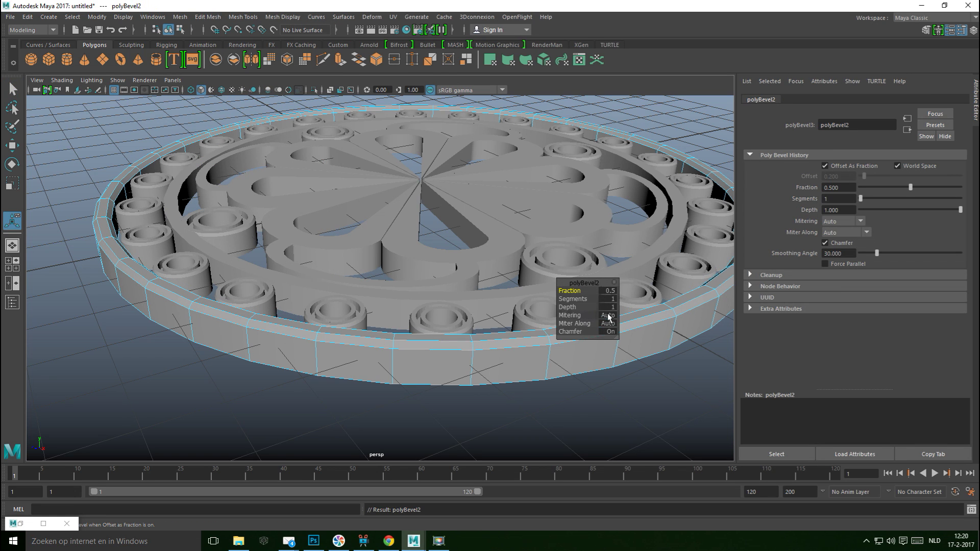
Try a fraction of 0.15 for the outermost ring's bevel
{"action": "left_click", "coordinate": [608, 291]}
{"action": "type", "text": "0.15"}
{"action": "key", "text": "Return"}
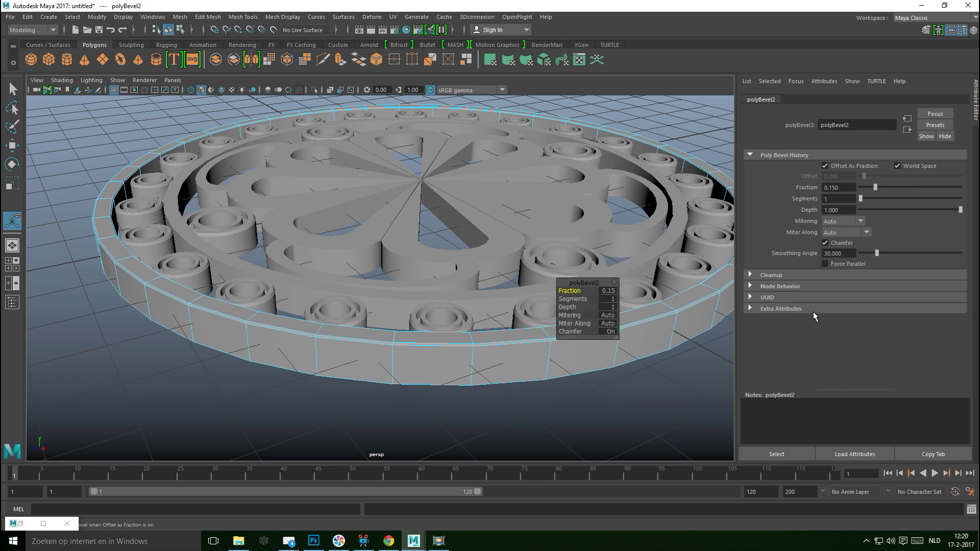
Set the fraction of the outermost ring's bevel to 0.3 and finish the bevel
{"action": "left_click", "coordinate": [608, 292]}
{"action": "type", "text": "0.3"}
{"action": "key", "text": "Return"}
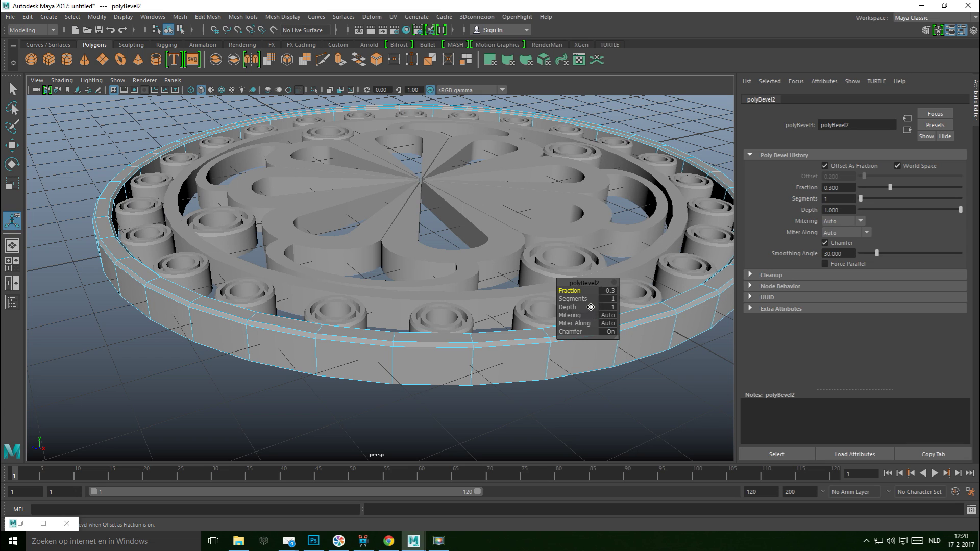
{"action": "left_click", "coordinate": [530, 389]}
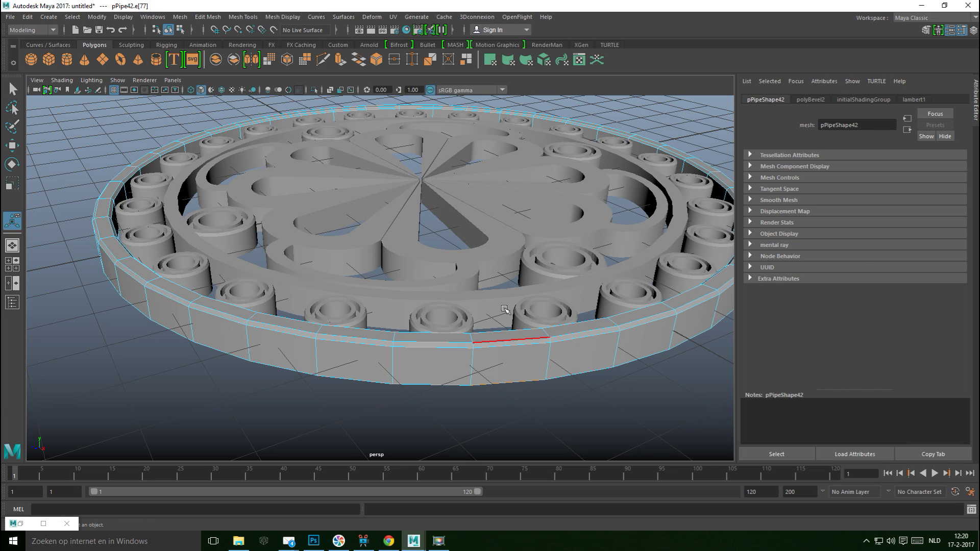
Set up the Insert Edge Loop tool to maintain an equal distance from the edge, for use on the outermost ring
{"action": "left_click", "coordinate": [238, 18]}
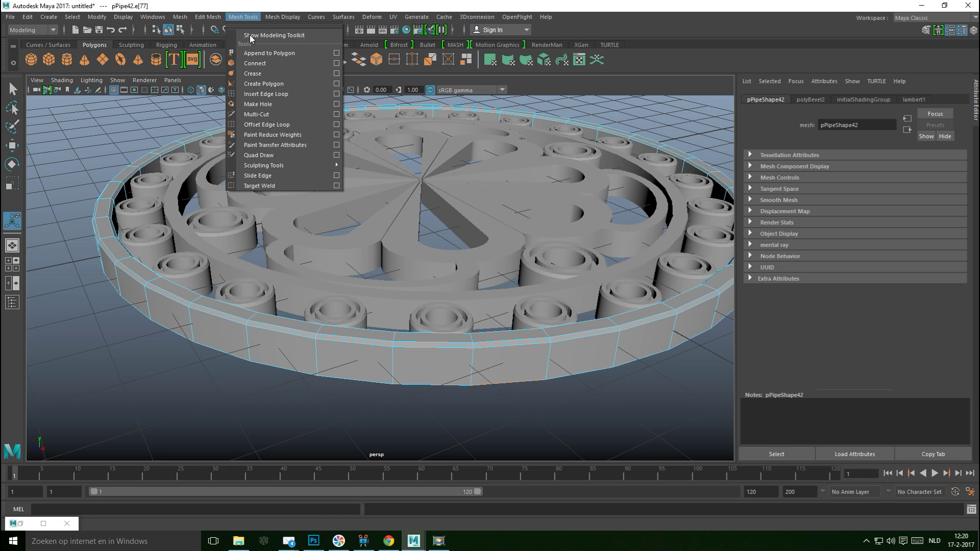
{"action": "left_click", "coordinate": [336, 96]}
{"action": "left_click", "coordinate": [44, 523]}
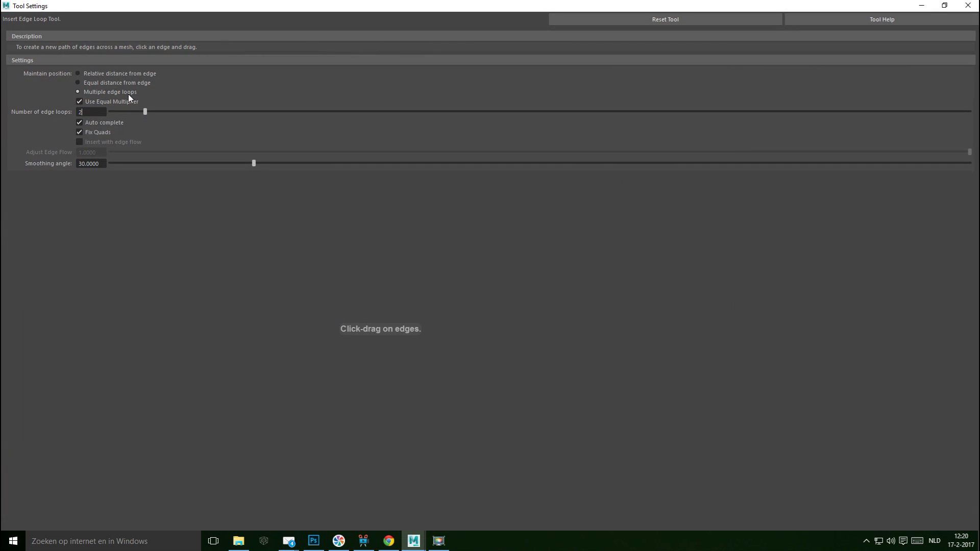
{"action": "left_click", "coordinate": [78, 82]}
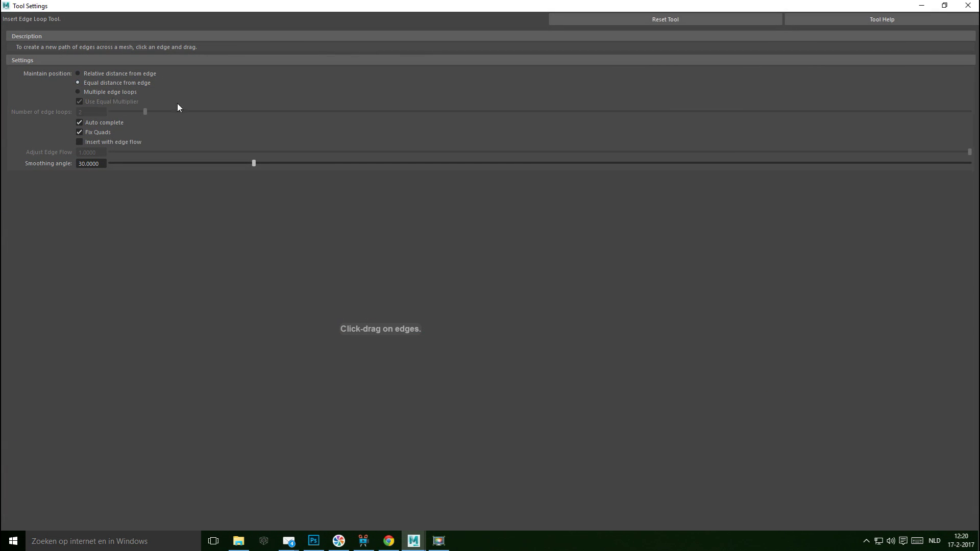
{"action": "left_click", "coordinate": [922, 6]}
{"action": "scroll", "coordinate": [531, 280], "scroll_direction": "up", "scroll_amount": 8}
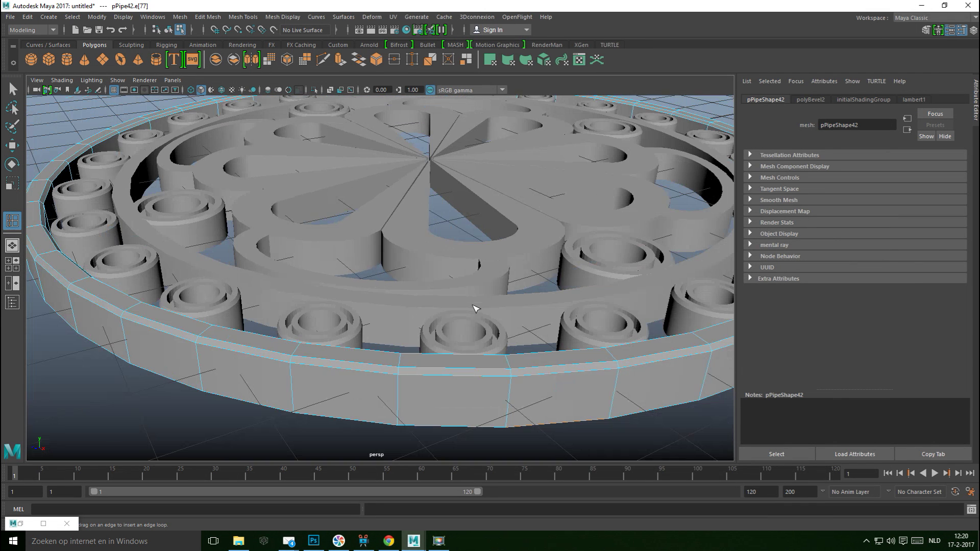
Insert two edge loops on the top face and two on the upper part of the outer side of the outermost ring
{"action": "left_click", "coordinate": [299, 349]}
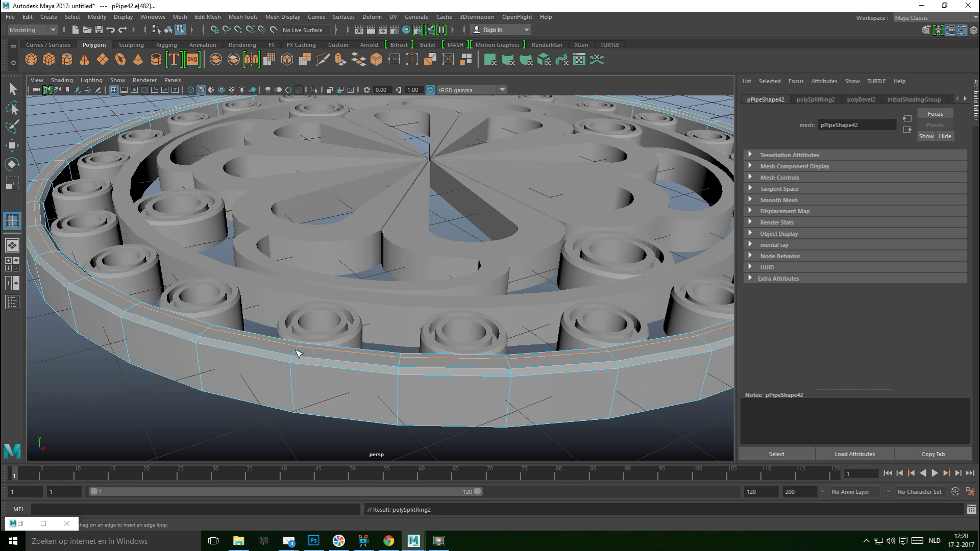
{"action": "left_click", "coordinate": [299, 353]}
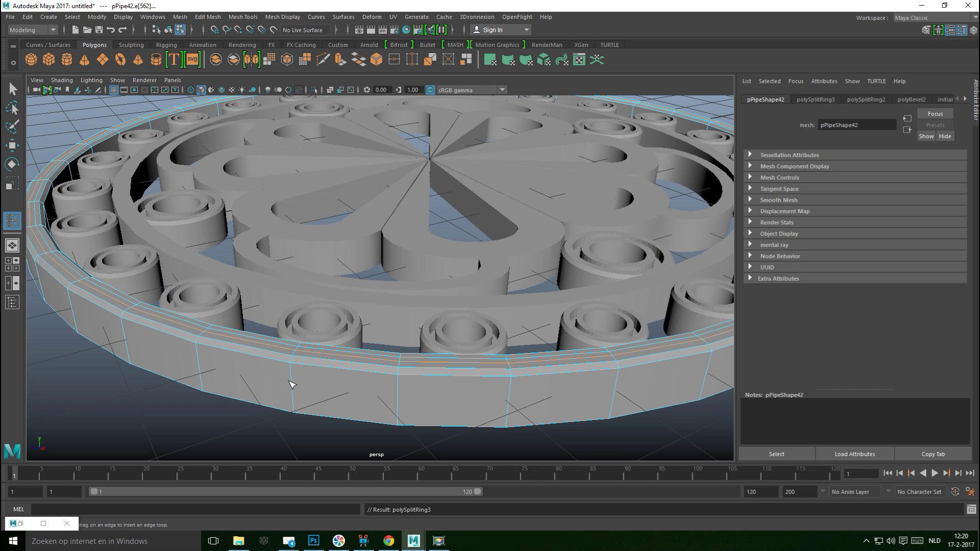
{"action": "left_click_drag", "start_coordinate": [293, 373], "coordinate": [292, 384]}
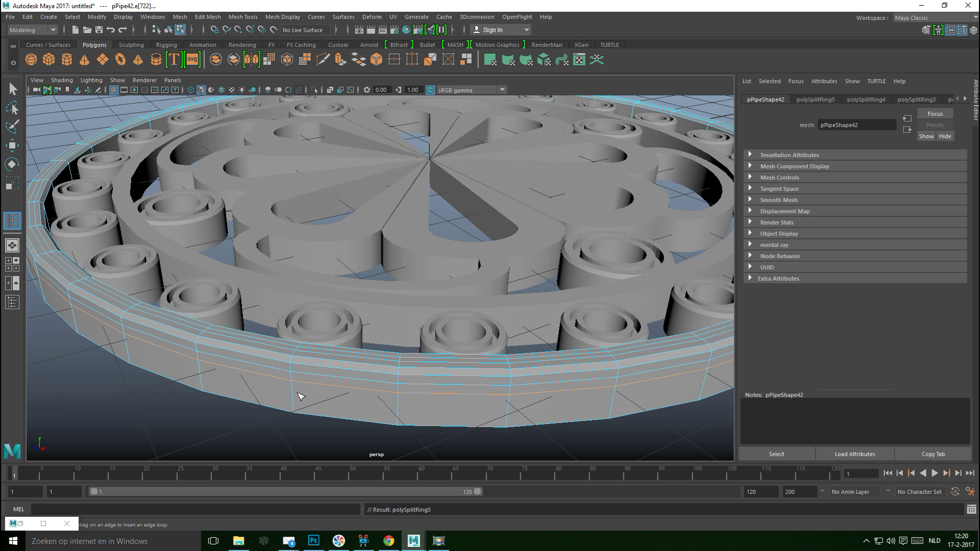
{"action": "key", "text": "q"}
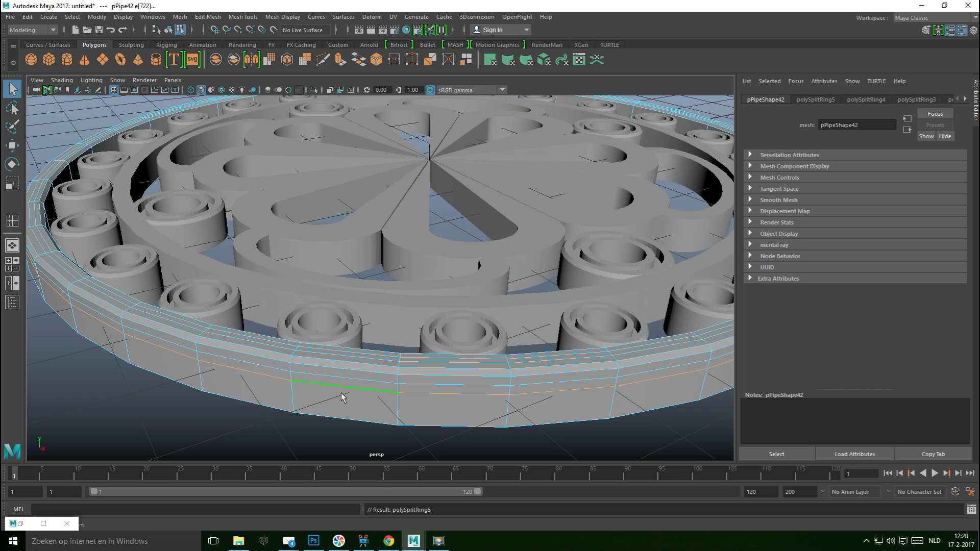
Extrude the band of faces between the two edge loops on the outermost ring's outer side with a thickness of -0.02
{"action": "right_click_drag", "start_coordinate": [343, 389], "coordinate": [339, 266]}
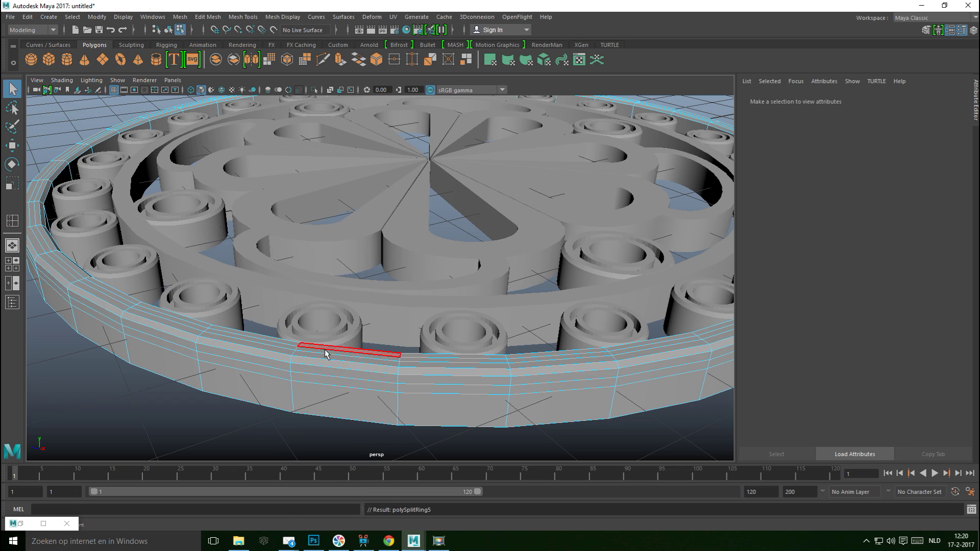
{"action": "left_click", "coordinate": [321, 386]}
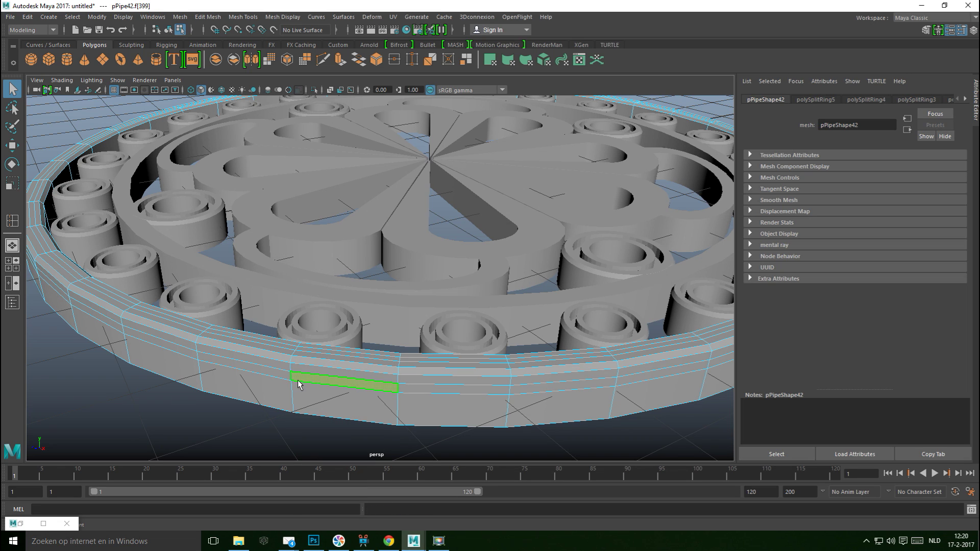
{"action": "double_click", "coordinate": [262, 371], "text": "shift"}
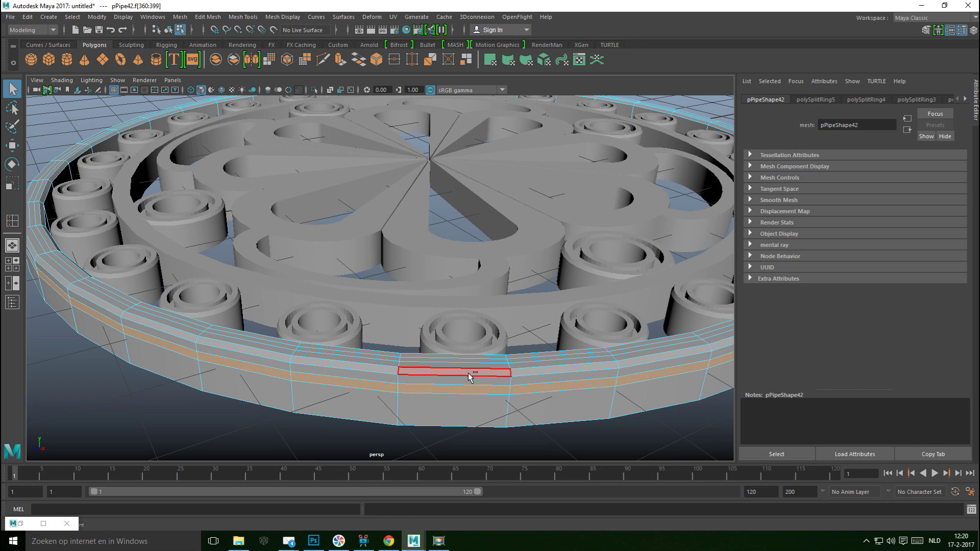
{"action": "key", "text": "ctrl+e"}
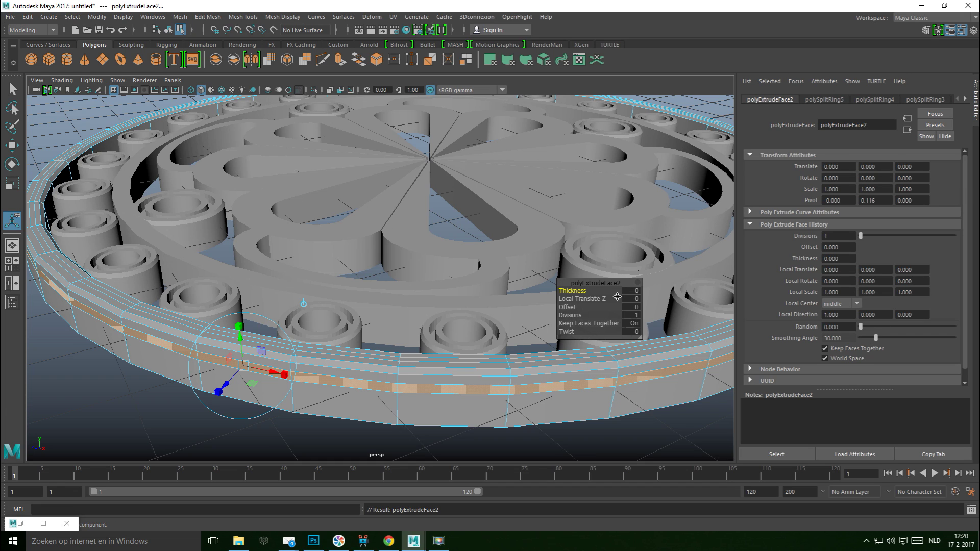
{"action": "left_click", "coordinate": [635, 292]}
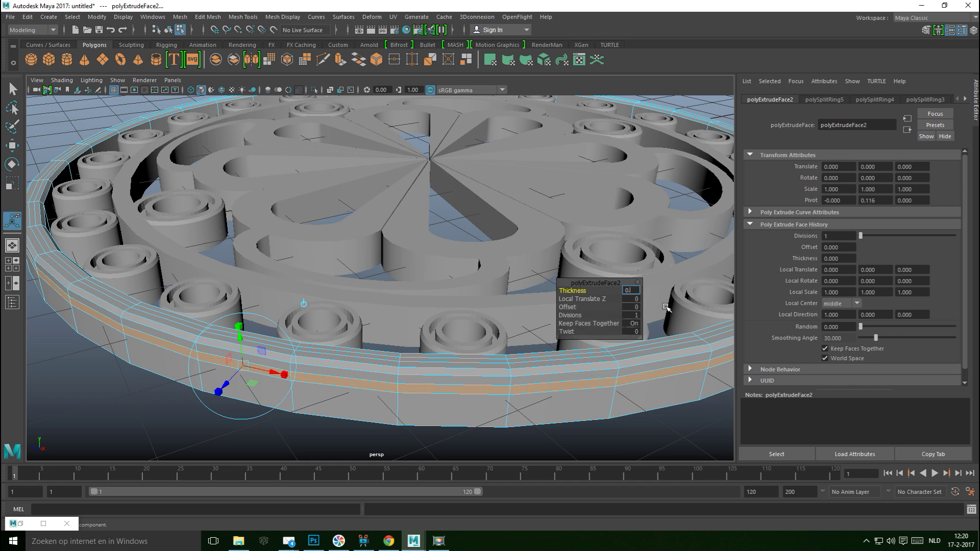
{"action": "key", "text": "Return"}
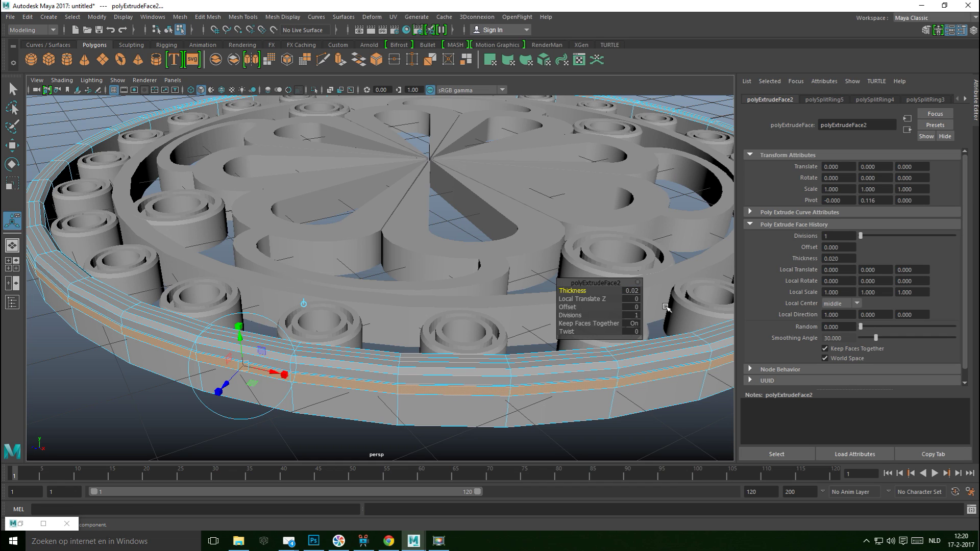
{"action": "left_click", "coordinate": [631, 290]}
{"action": "key", "text": "Return"}
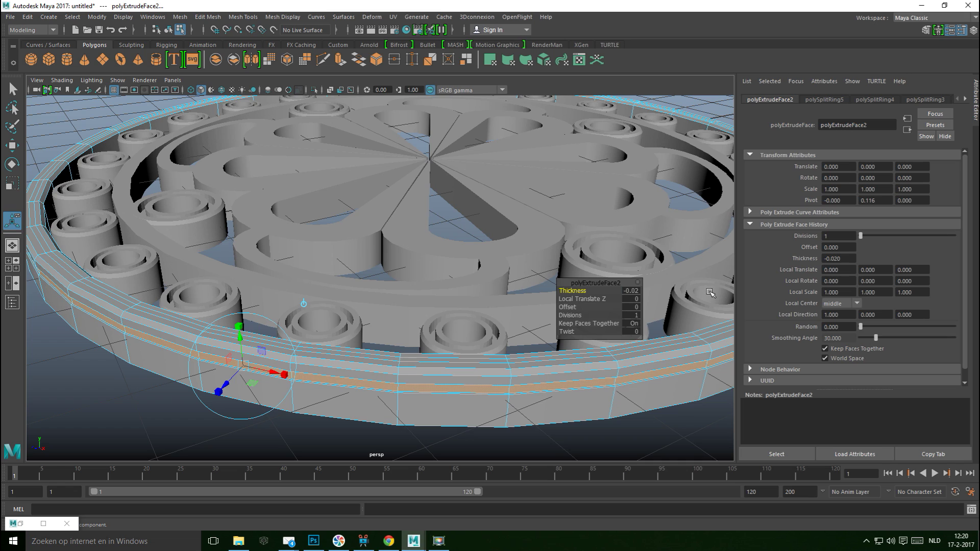
{"action": "left_click", "coordinate": [658, 449]}
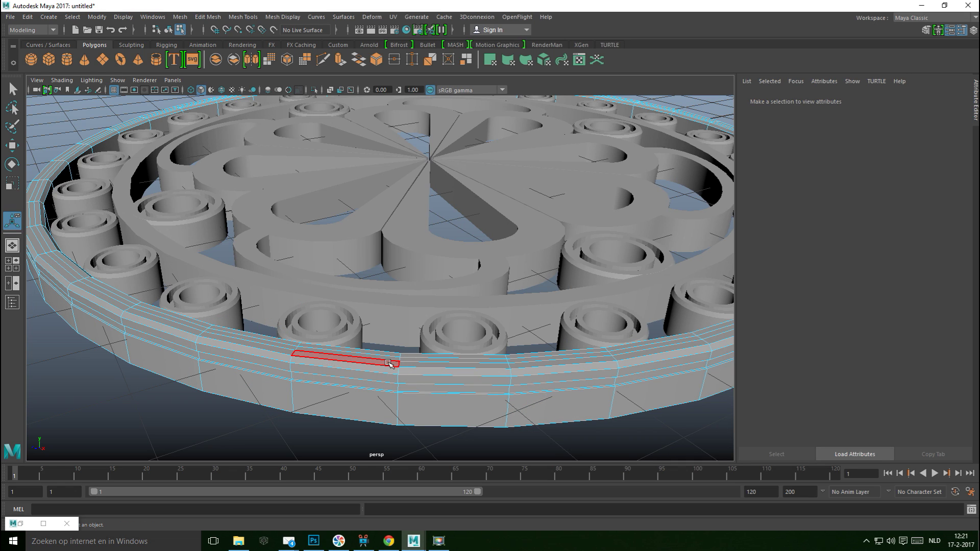
Extrude the middle band of faces on the outermost ring's top and move it slightly down to form a groove
{"action": "left_click", "coordinate": [391, 361]}
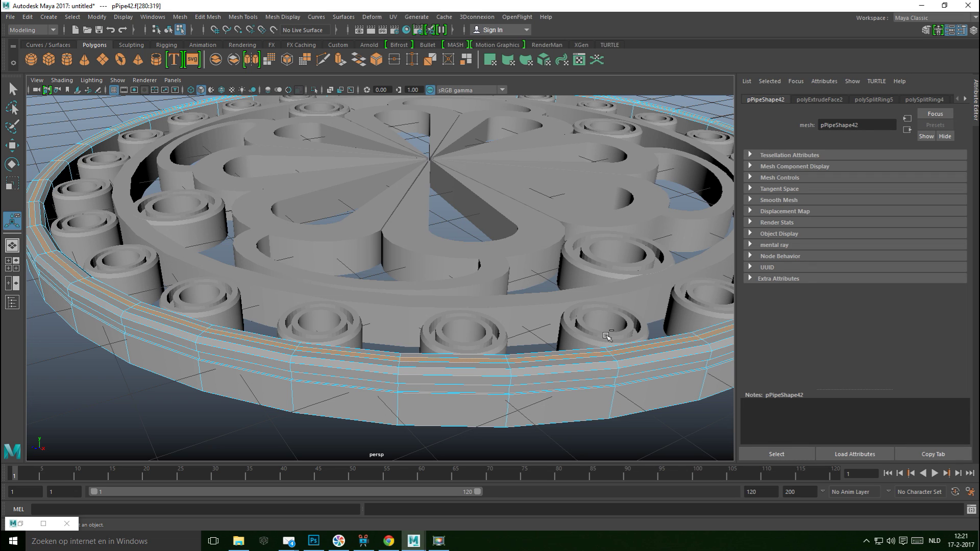
{"action": "key", "text": "ctrl+e"}
{"action": "key", "text": "w"}
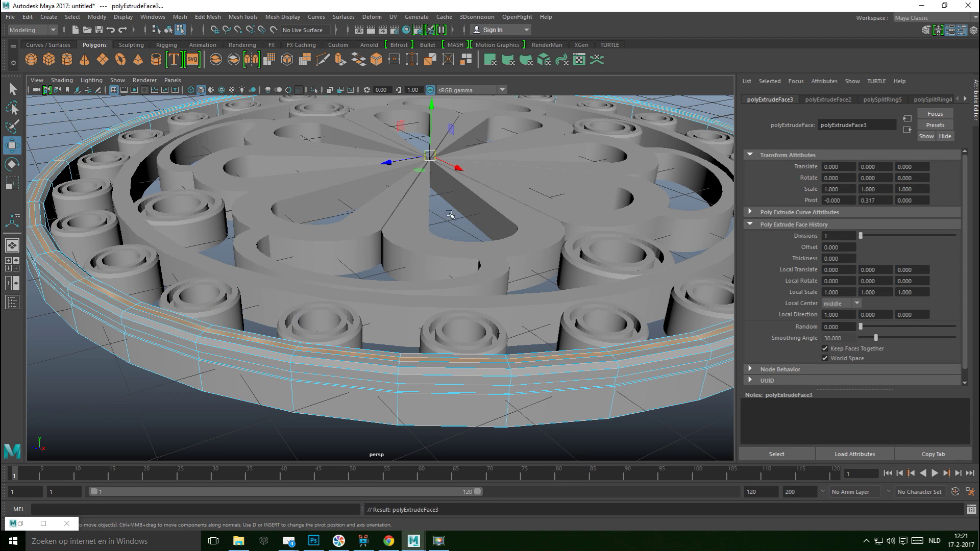
{"action": "left_click_drag", "start_coordinate": [429, 105], "coordinate": [434, 112]}
{"action": "left_click", "coordinate": [652, 430]}
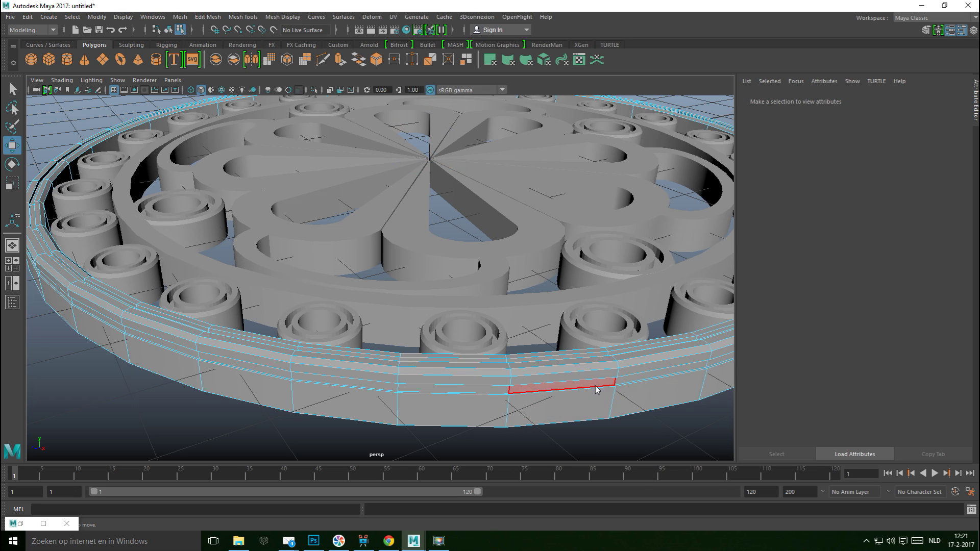
Preview the outermost ring in smooth mesh display as a whole object, and switch back to the unsmoothed display
{"action": "right_click", "coordinate": [594, 237]}
{"action": "left_click", "coordinate": [568, 393]}
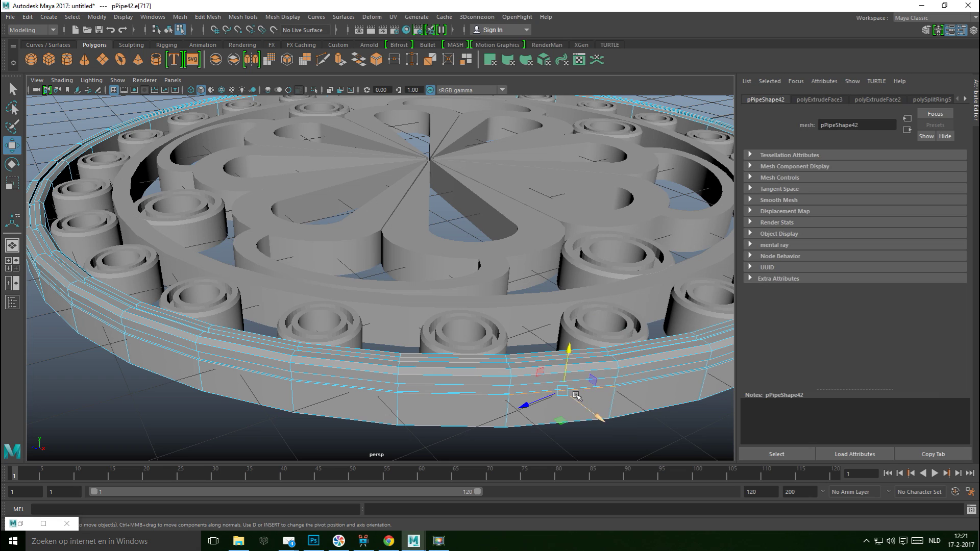
{"action": "right_click", "coordinate": [578, 392]}
{"action": "left_click", "coordinate": [627, 221]}
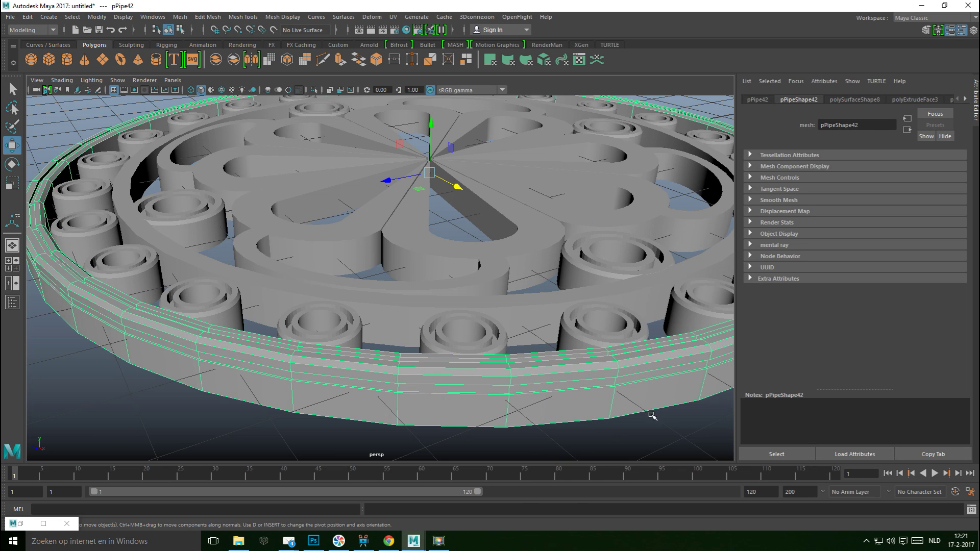
{"action": "key", "text": "3"}
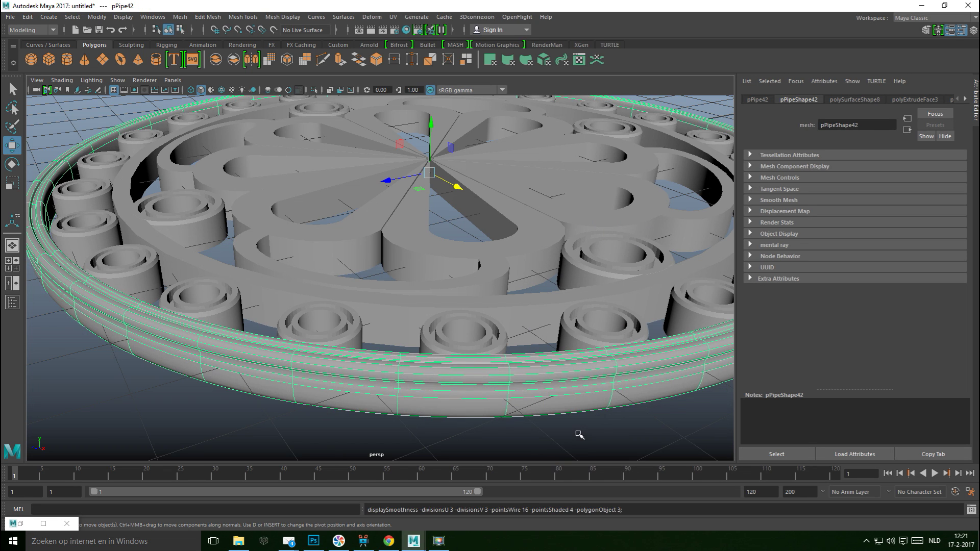
{"action": "left_click", "coordinate": [579, 434]}
{"action": "left_click", "coordinate": [507, 389]}
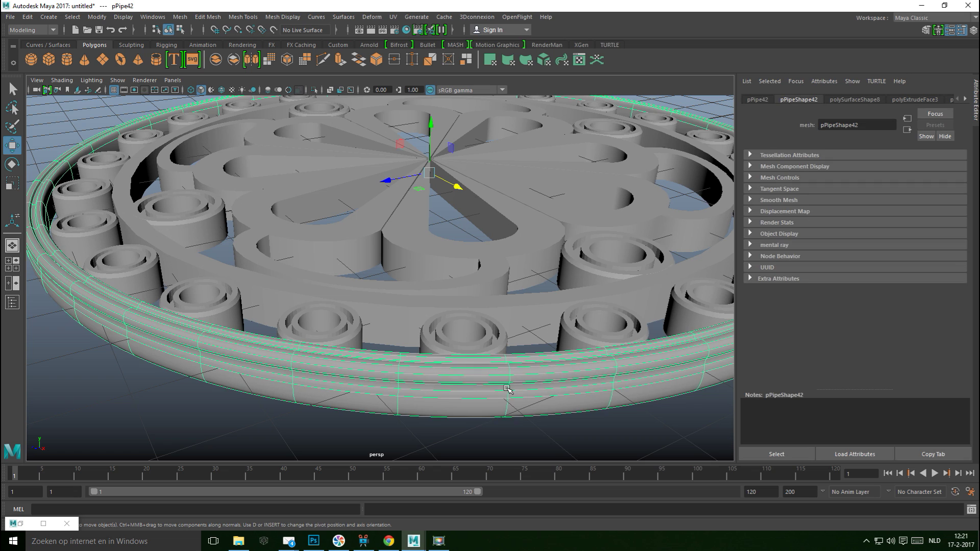
{"action": "key", "text": "1"}
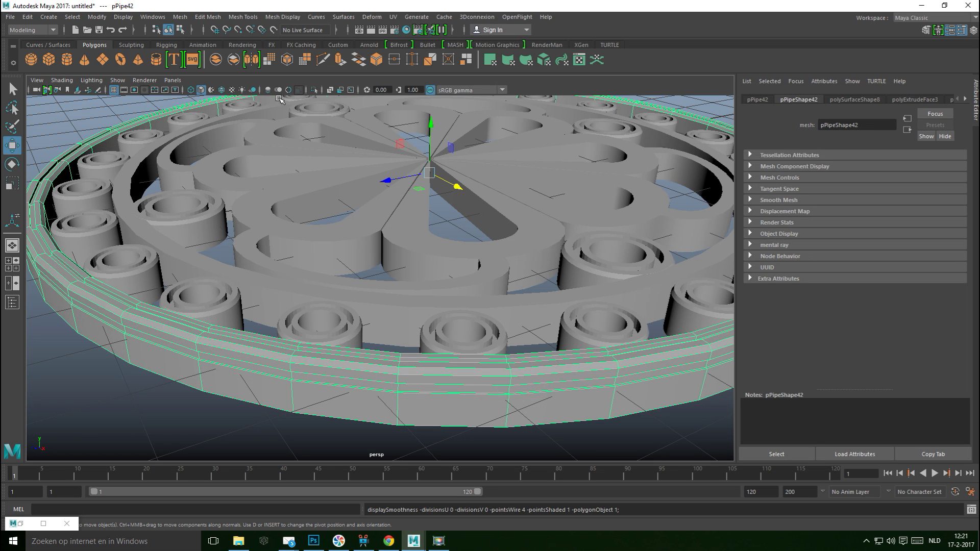
Insert an edge loop right next to the bottom edge of the outermost ring's outer side
{"action": "left_click", "coordinate": [243, 17]}
{"action": "left_click", "coordinate": [323, 93]}
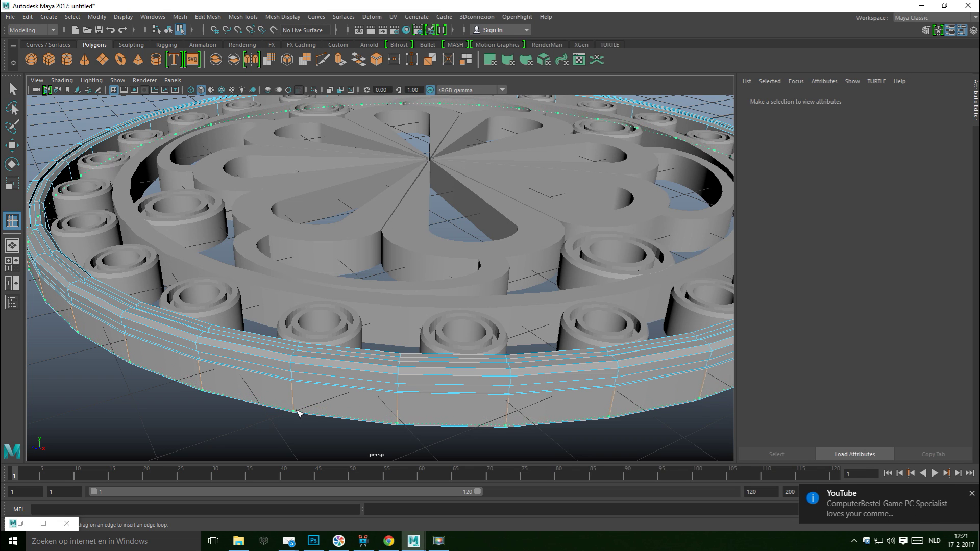
{"action": "left_click", "coordinate": [300, 411]}
{"action": "key", "text": "q"}
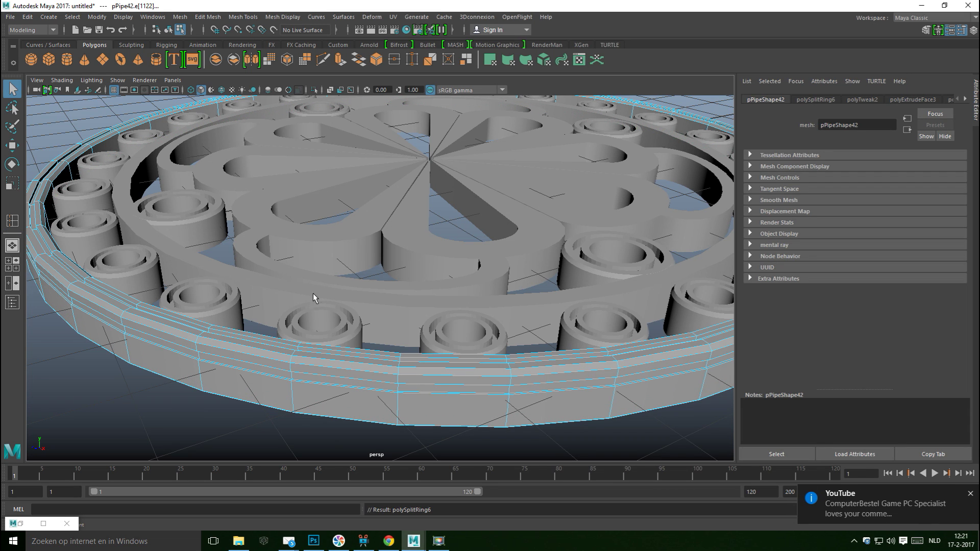
Smooth the mesh of the whole outermost ring with one division level and deselect it
{"action": "right_click_drag", "start_coordinate": [308, 238], "coordinate": [361, 222]}
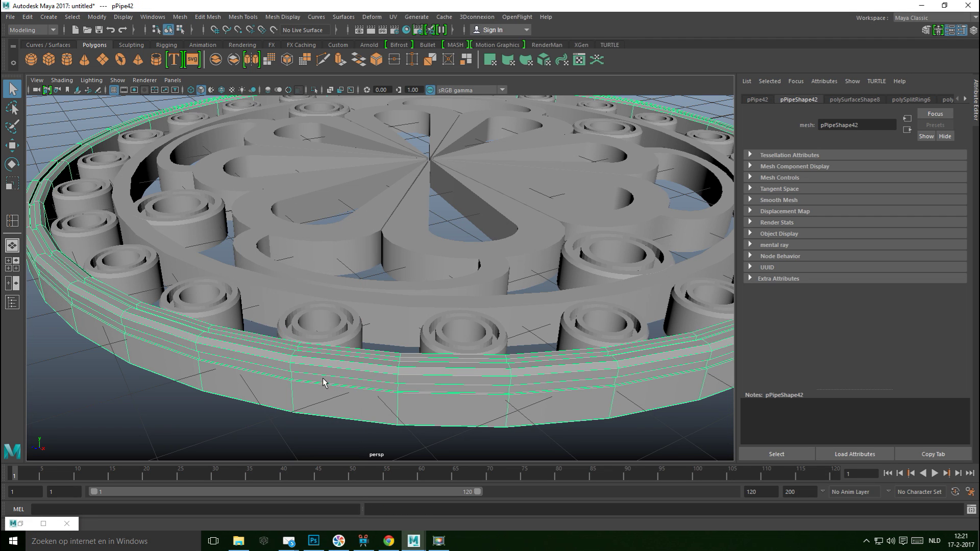
{"action": "left_click", "coordinate": [176, 19]}
{"action": "left_click", "coordinate": [221, 108]}
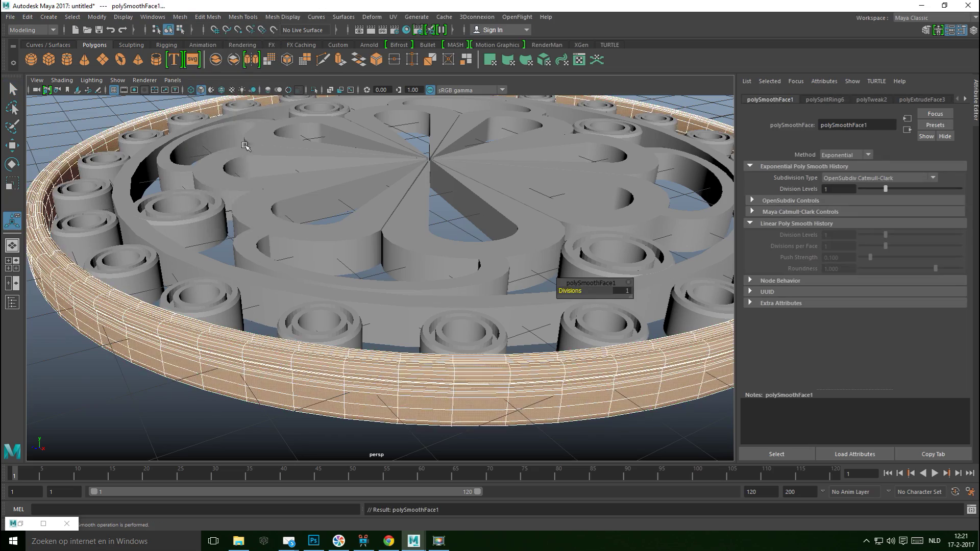
{"action": "scroll", "coordinate": [245, 146], "scroll_direction": "down", "scroll_amount": 5}
{"action": "left_click", "coordinate": [228, 300]}
{"action": "left_click_drag", "start_coordinate": [230, 300], "coordinate": [332, 338], "text": "alt"}
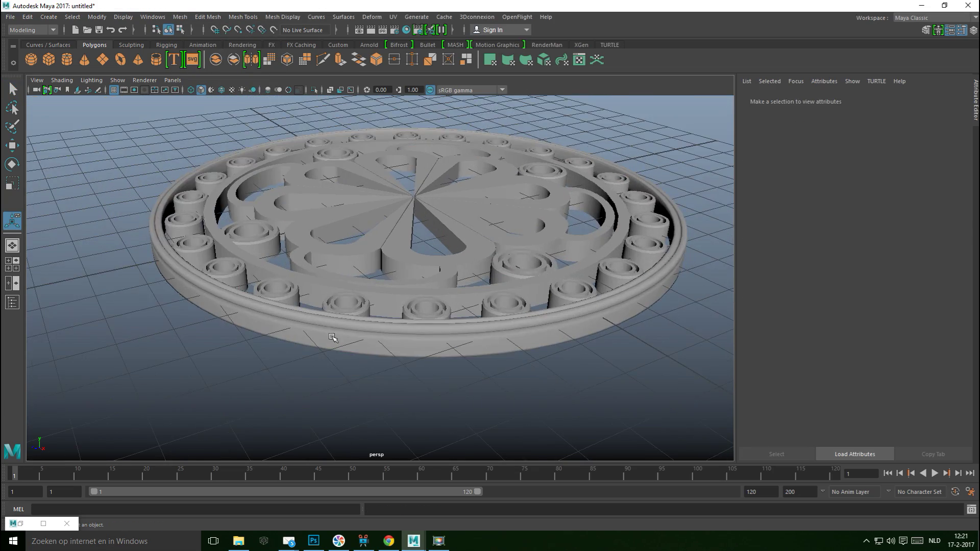
Combine all parts of the ornament into a single mesh and center its pivot
{"action": "scroll", "coordinate": [332, 338], "scroll_direction": "down", "scroll_amount": 5}
{"action": "left_click_drag", "start_coordinate": [518, 356], "coordinate": [406, 253], "text": "alt"}
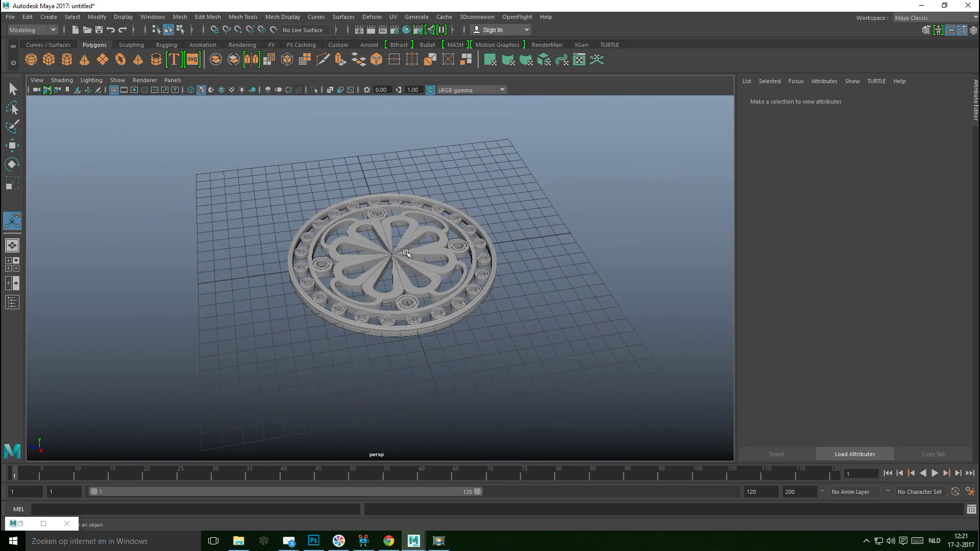
{"action": "left_click_drag", "start_coordinate": [227, 166], "coordinate": [590, 394]}
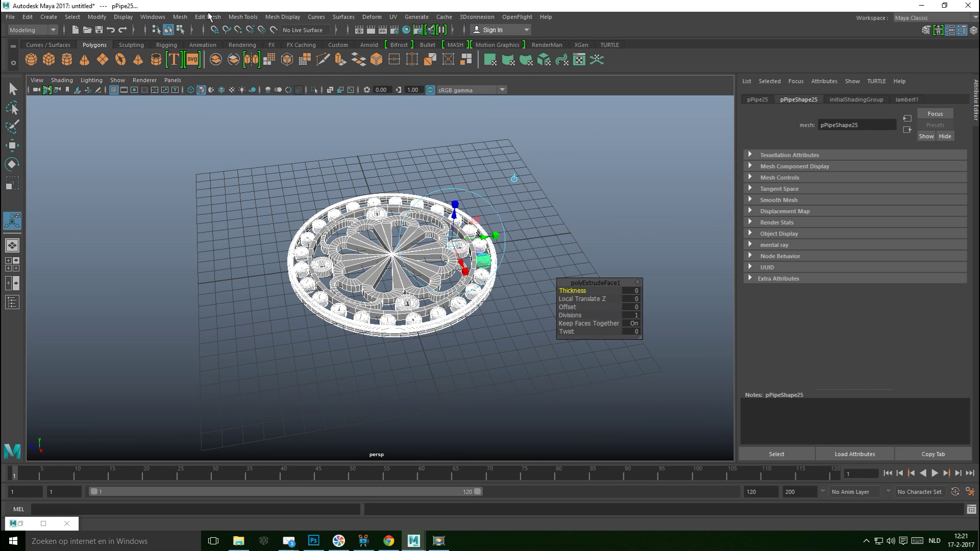
{"action": "left_click", "coordinate": [188, 20]}
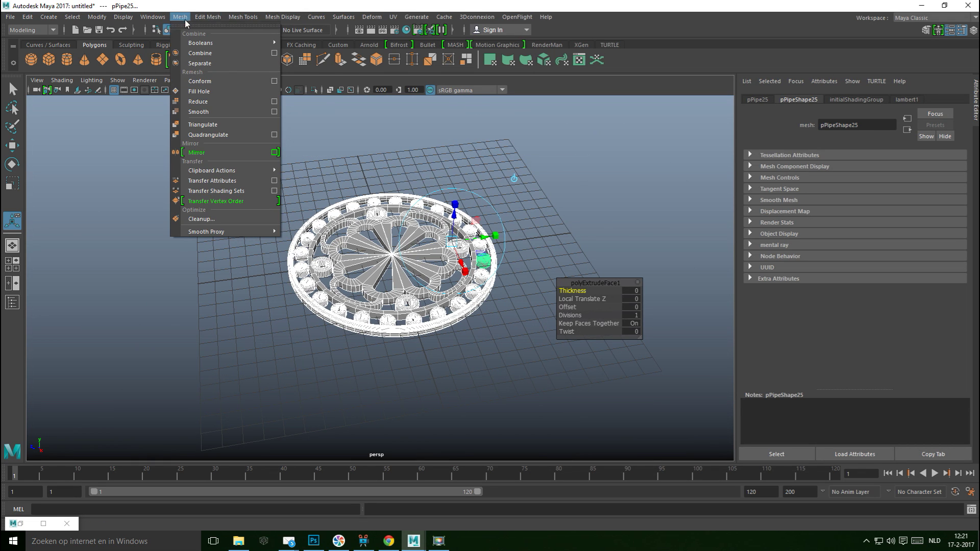
{"action": "left_click", "coordinate": [225, 55]}
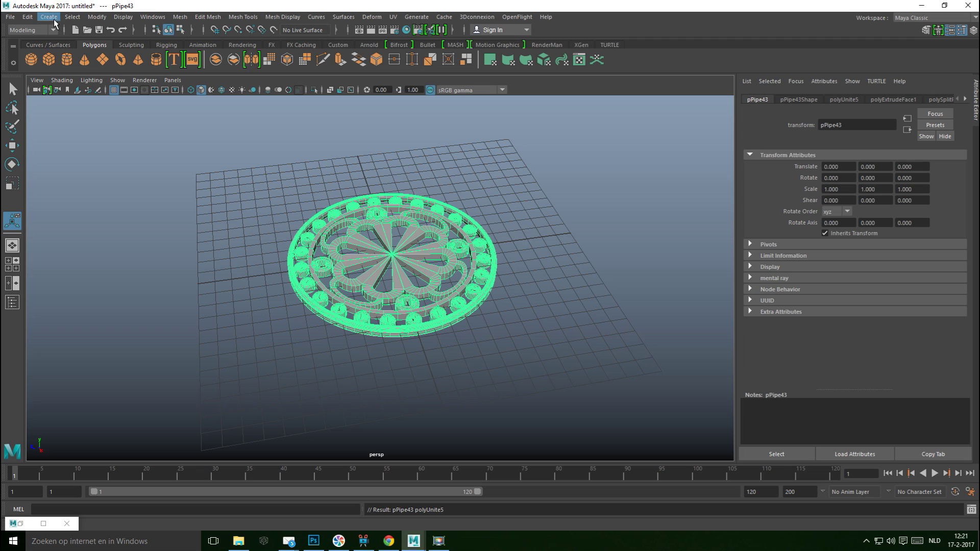
{"action": "left_click", "coordinate": [96, 17]}
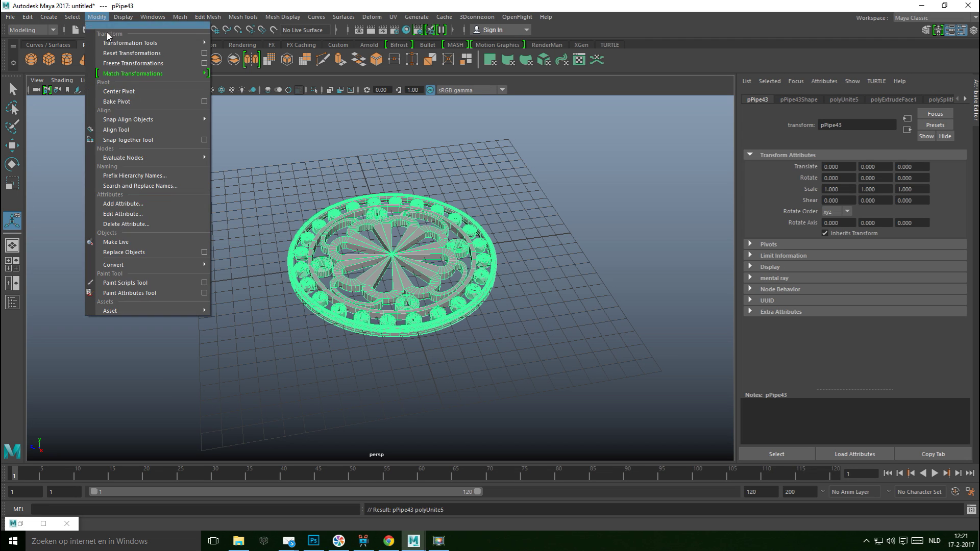
{"action": "left_click", "coordinate": [138, 92]}
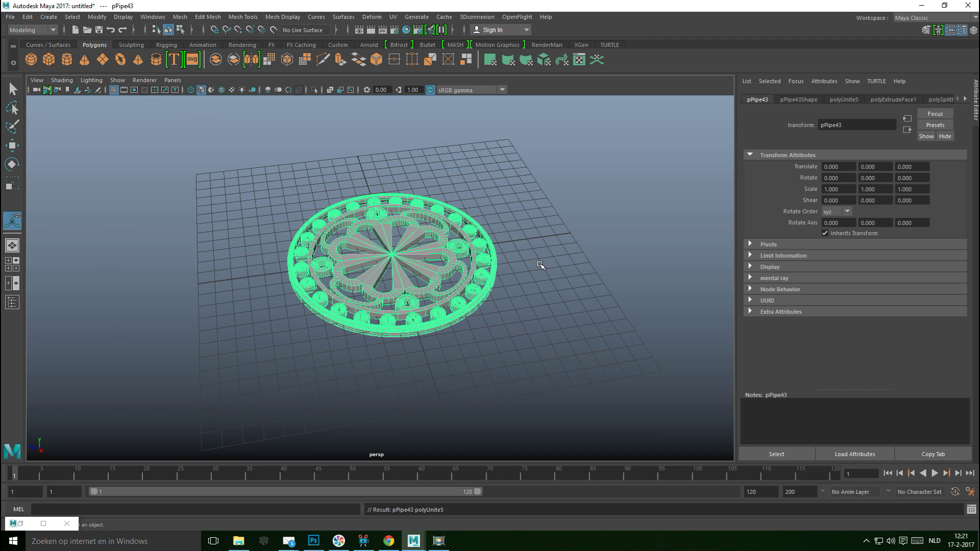
Rotate the combined ornament -90 degrees about the Z axis so it stands upright, and deselect it
{"action": "scroll", "coordinate": [534, 270], "scroll_direction": "down", "scroll_amount": 3}
{"action": "mouse_move", "coordinate": [527, 273]}
{"action": "left_mouse_down", "text": "alt"}
{"action": "mouse_move", "coordinate": [558, 277]}
{"action": "mouse_move", "coordinate": [545, 273]}
{"action": "left_mouse_up", "text": "alt"}
{"action": "key", "text": "w"}
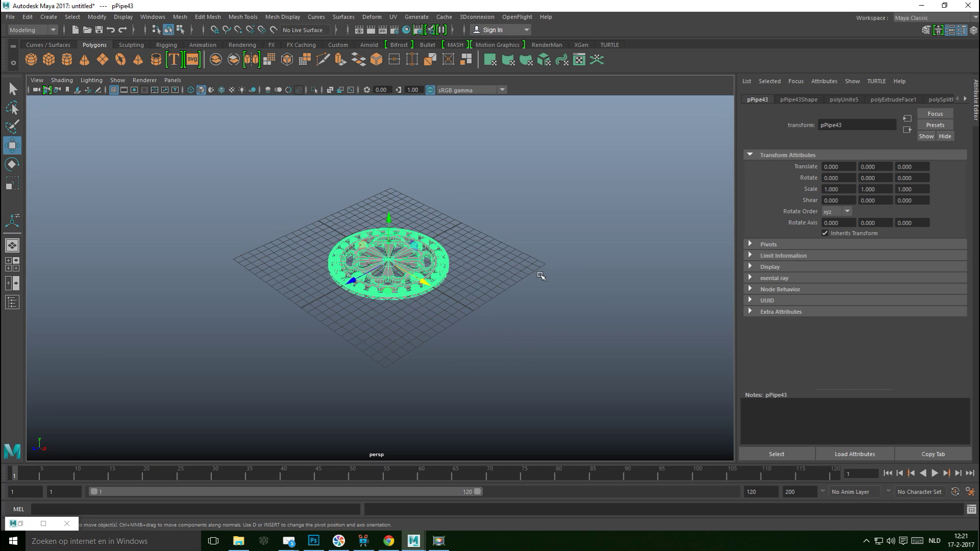
{"action": "key", "text": "e"}
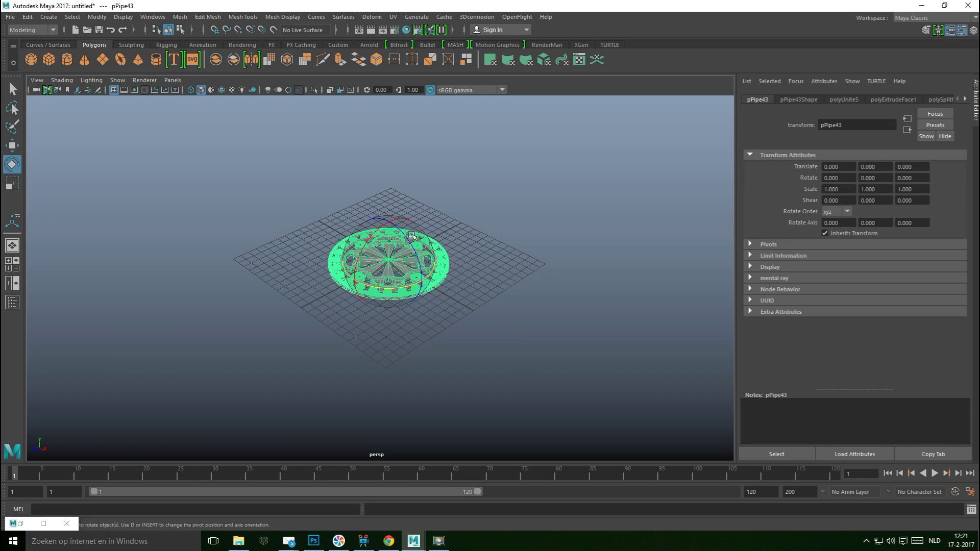
{"action": "left_click_drag", "start_coordinate": [400, 229], "coordinate": [415, 252]}
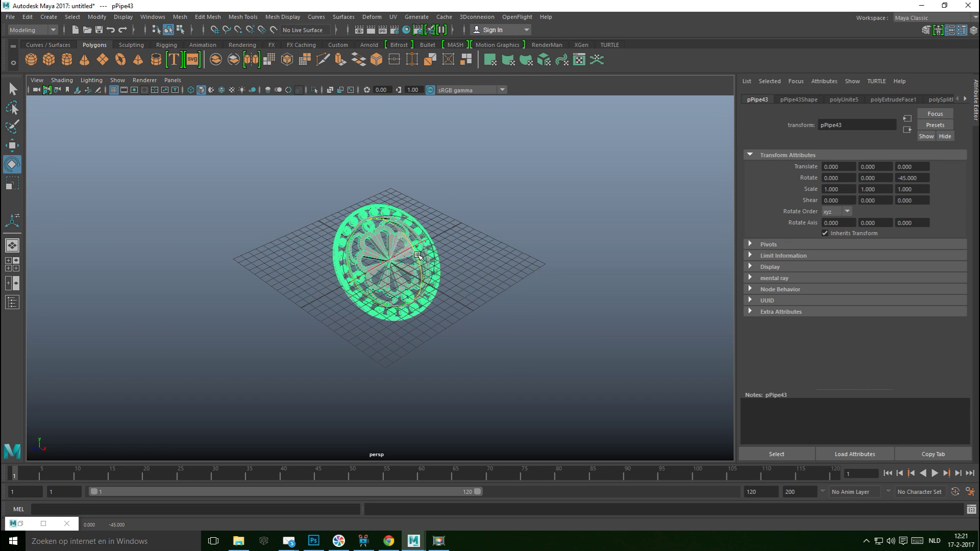
{"action": "scroll", "coordinate": [514, 302], "scroll_direction": "up", "scroll_amount": 5}
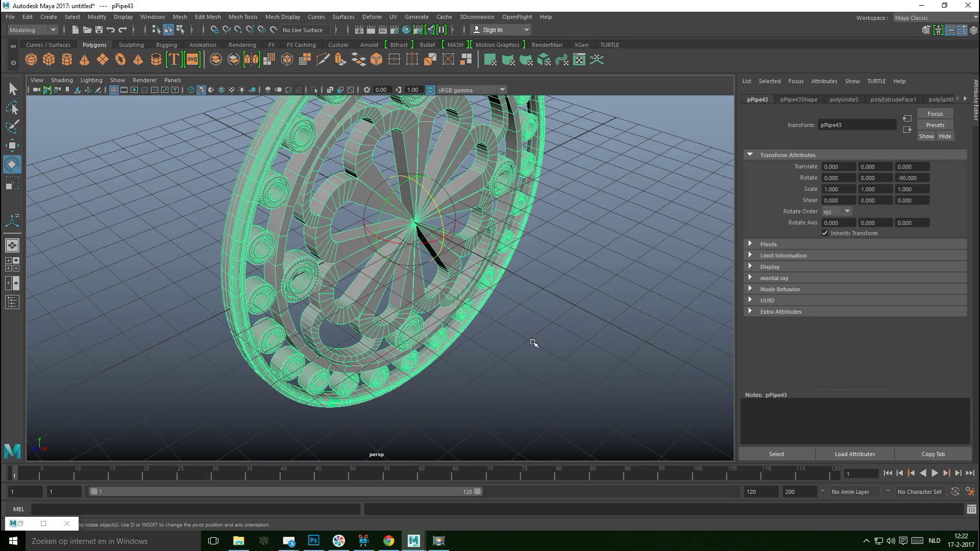
{"action": "left_click_drag", "start_coordinate": [533, 342], "coordinate": [545, 373], "text": "alt"}
{"action": "left_click", "coordinate": [607, 353]}
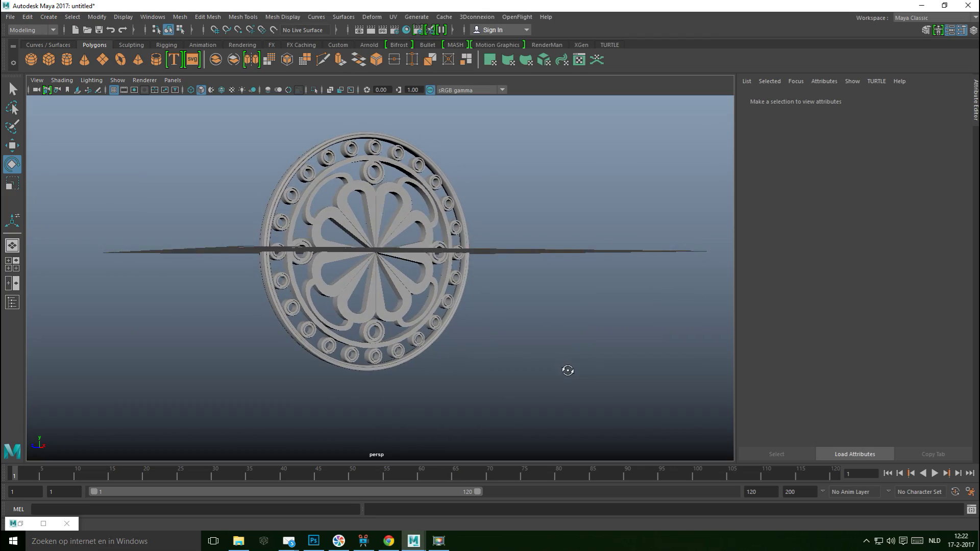